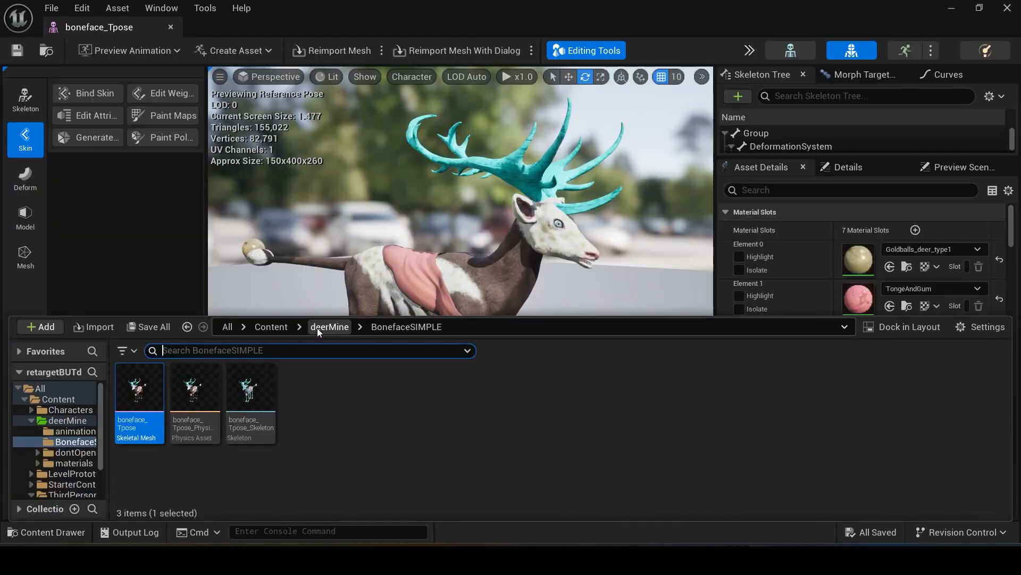
- Open walk_boneface_Anim from the deerMine animations folder and enlarge the preview viewport to view the walk
click(329, 326)
double_click(141, 388)
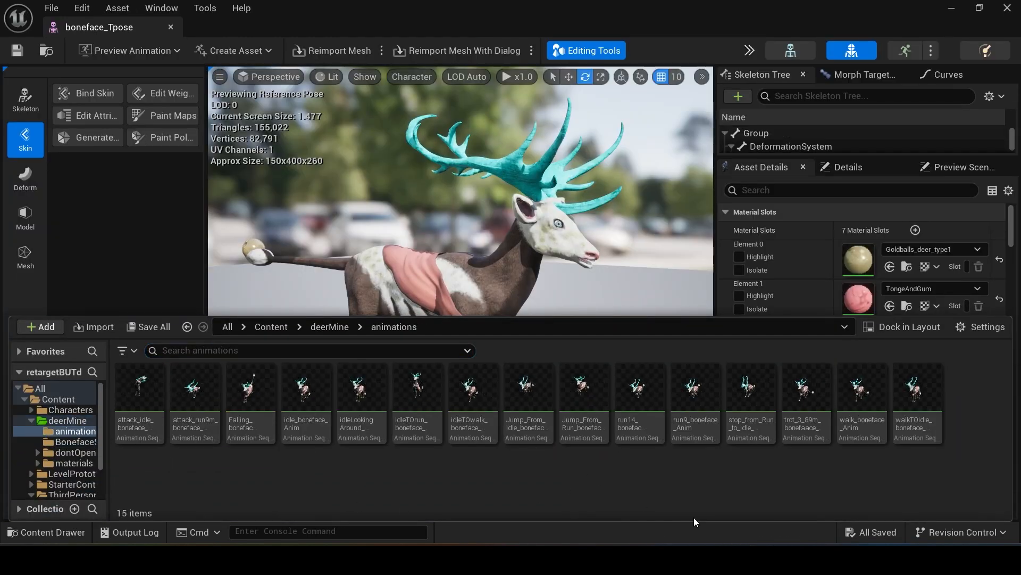
click(859, 393)
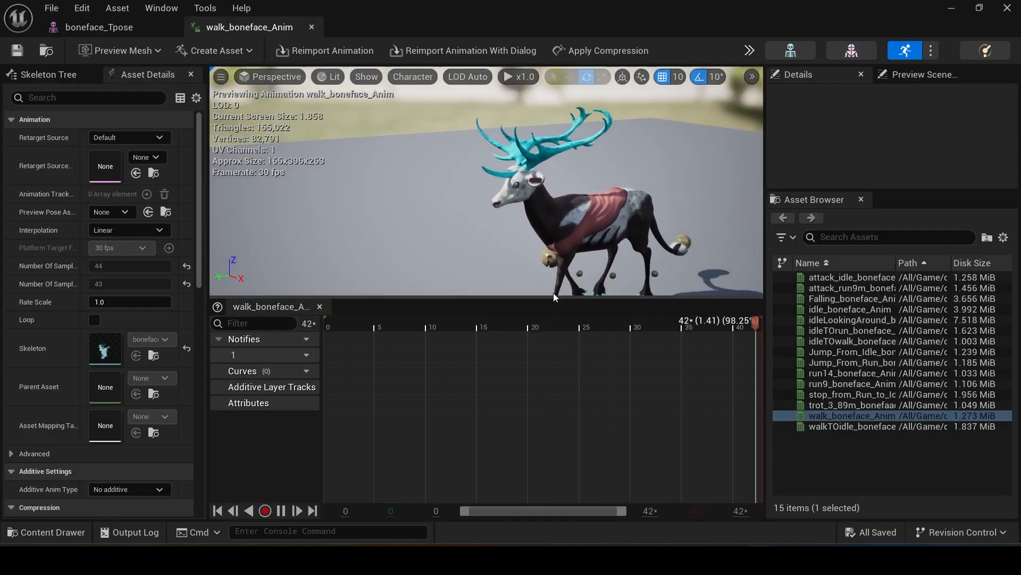
drag(553, 297, 553, 452)
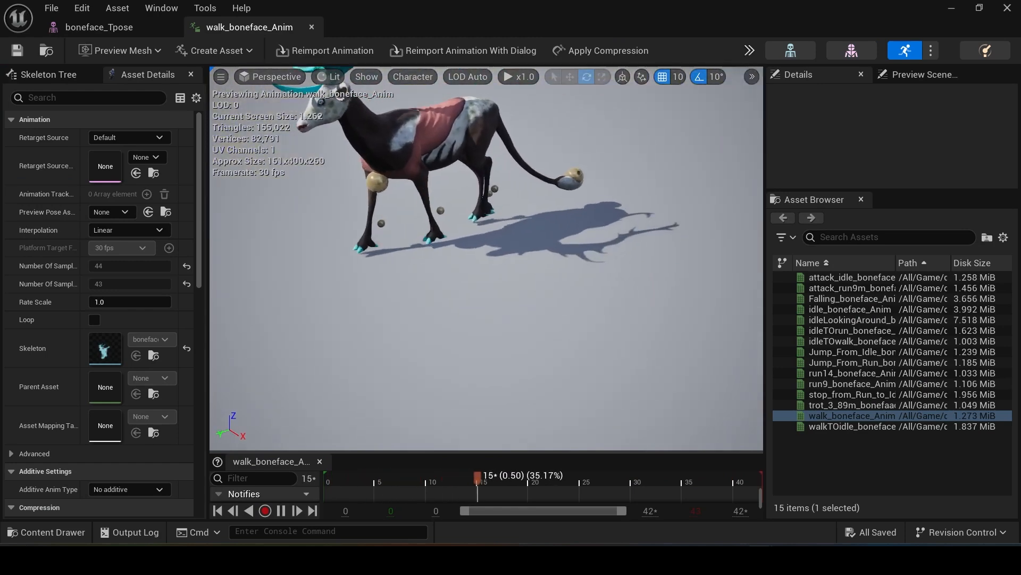
- Preview the trot_3_89m and run9 animations from the deerMine animations folder
click(25, 533)
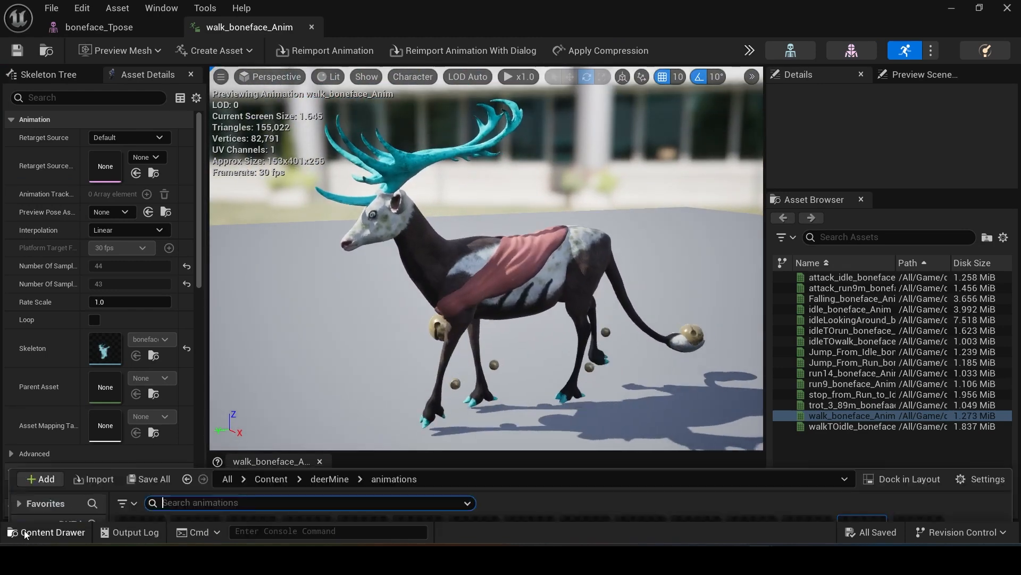
double_click(803, 422)
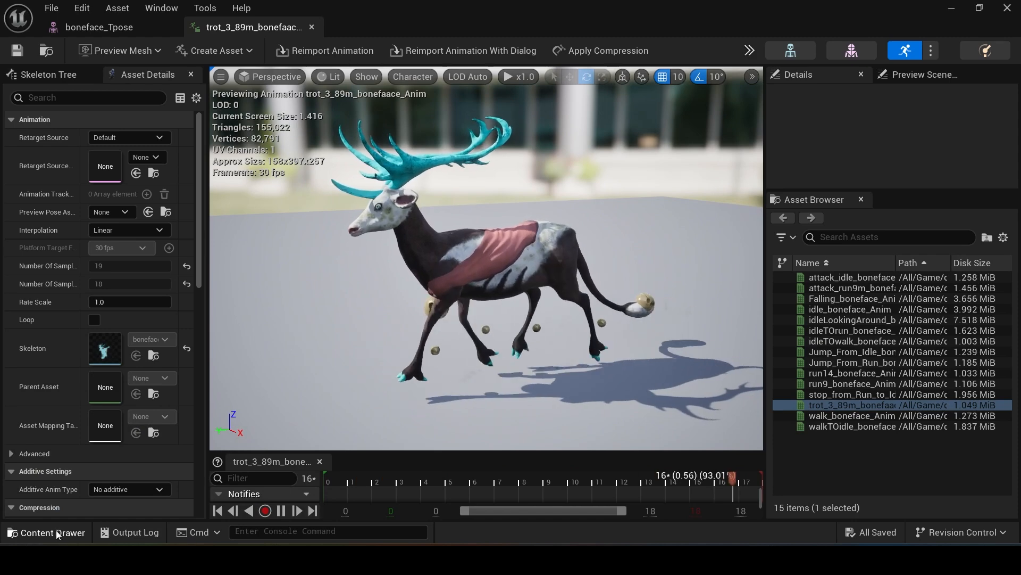
click(56, 530)
double_click(694, 420)
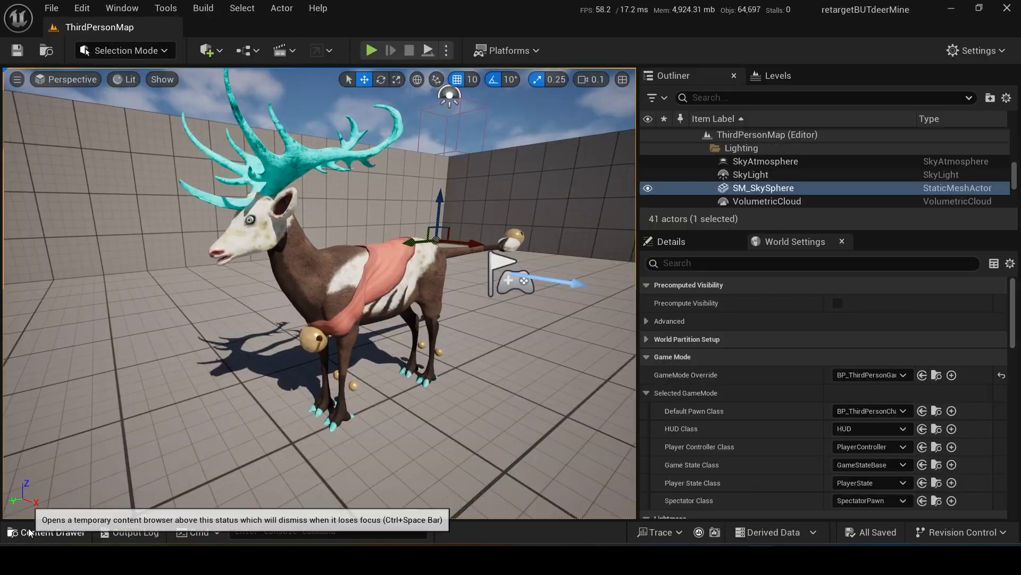
- Duplicate the walk_boneface_Anim sequence in the deerMine animations folder
click(46, 532)
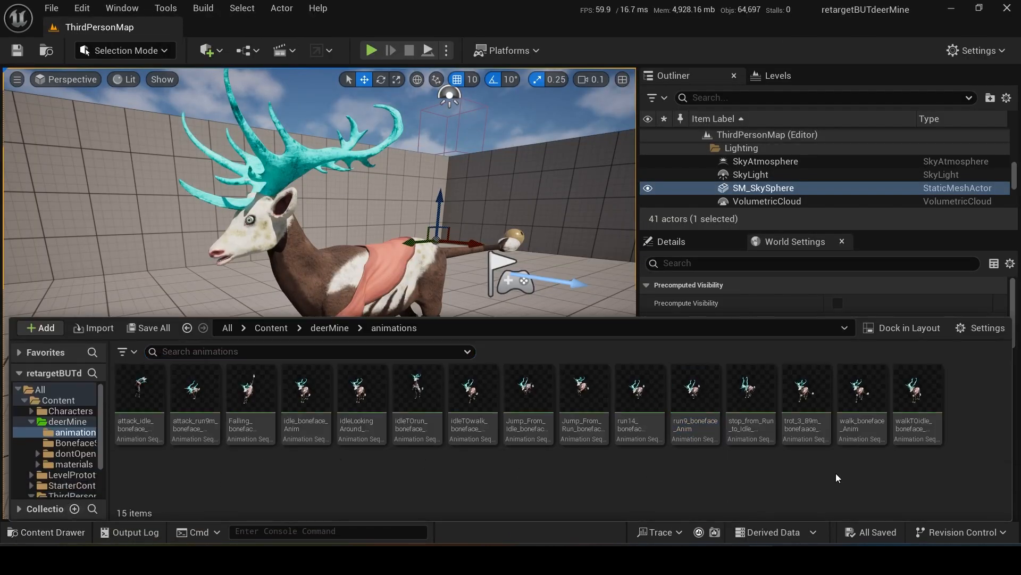
click(864, 391)
right_click(863, 392)
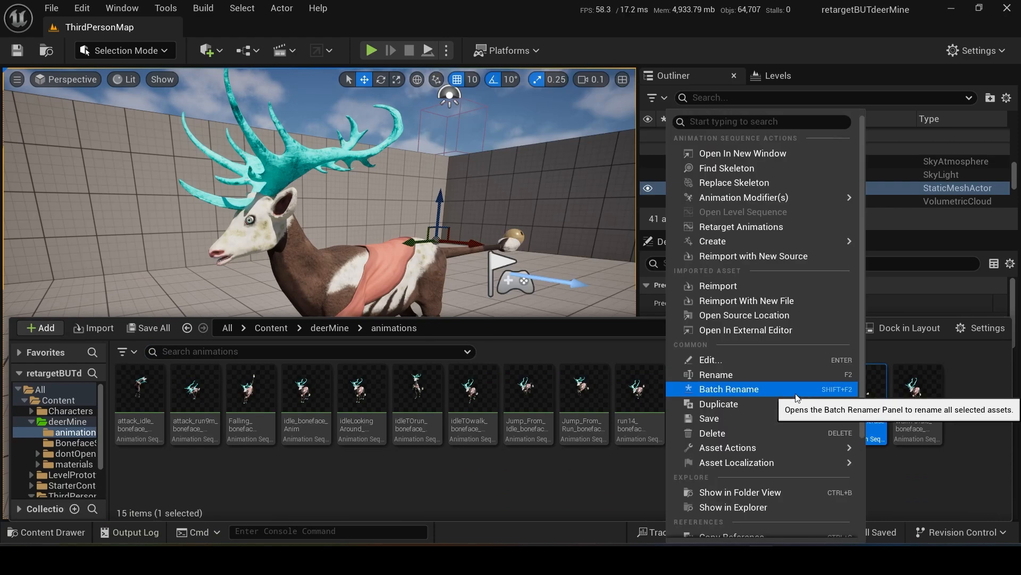
click(718, 404)
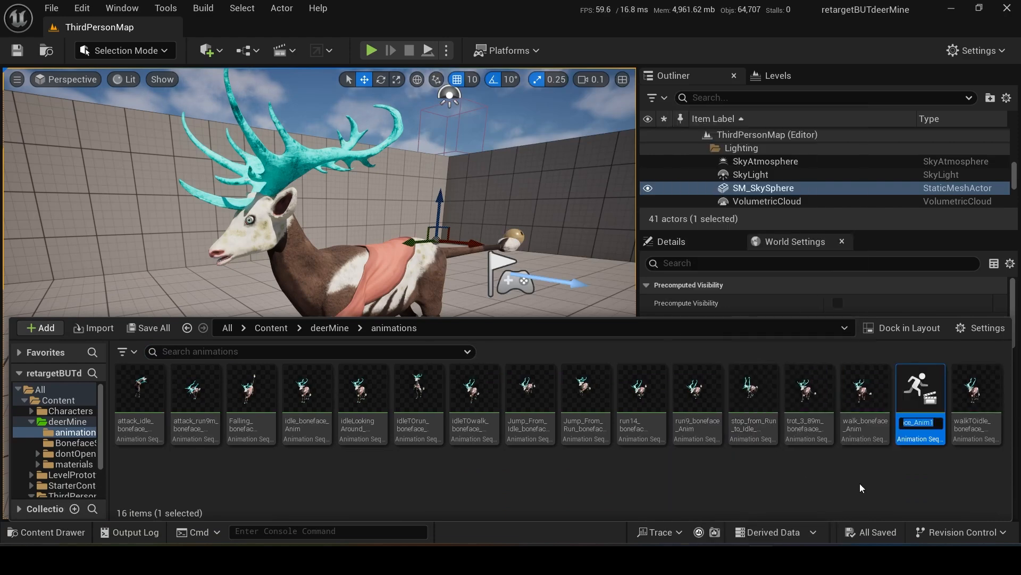
key(BackSpace)
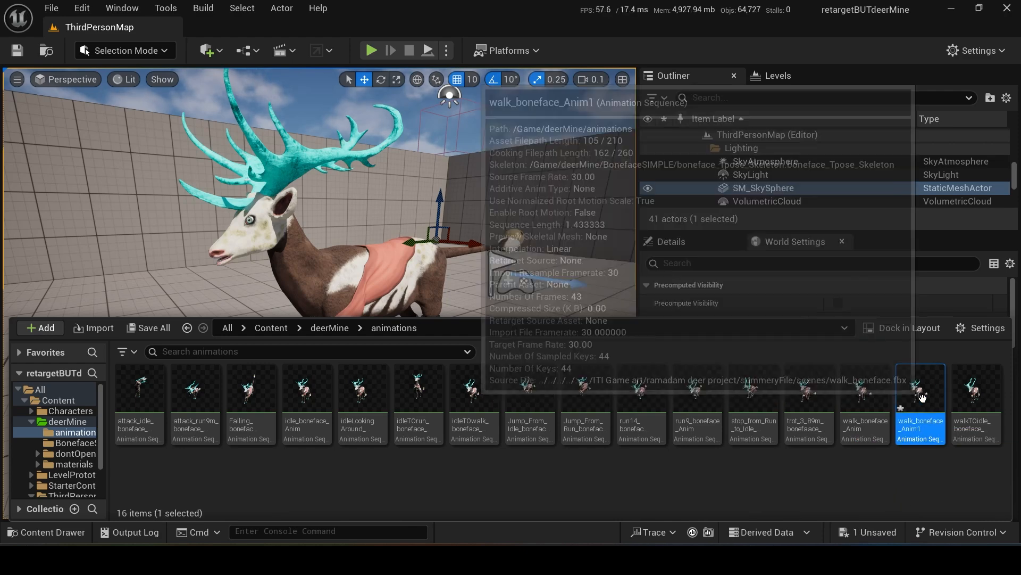
- Rename the duplicated walk animation as walk_R_boneface_Anim
right_click(910, 444)
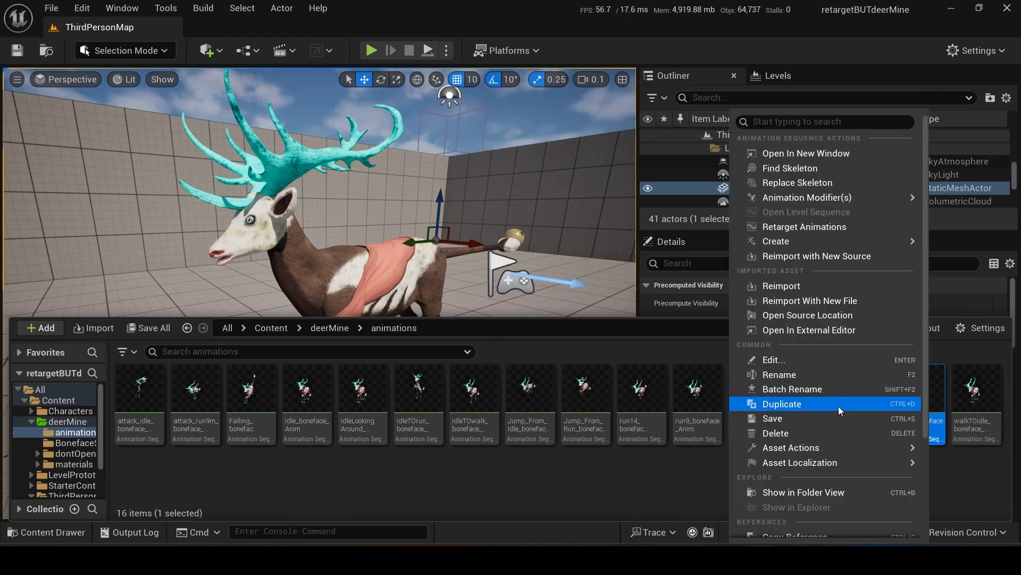
click(780, 374)
key(BackSpace)
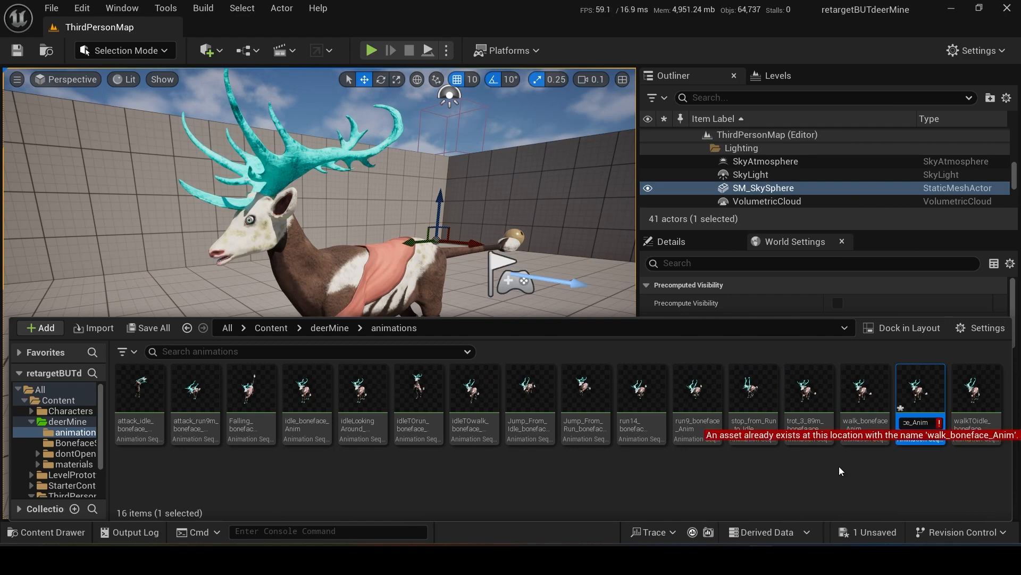
key(Left)
key(Left)
key(Left)
key(Left)
key(Left)
key(Left)
key(Left)
key(Left)
key(Left)
key(Left)
key(Left)
key(Left)
key(Left)
key(Left)
key(Left)
key(Left)
key(Left)
key(Left)
text(R_)
key(Return)
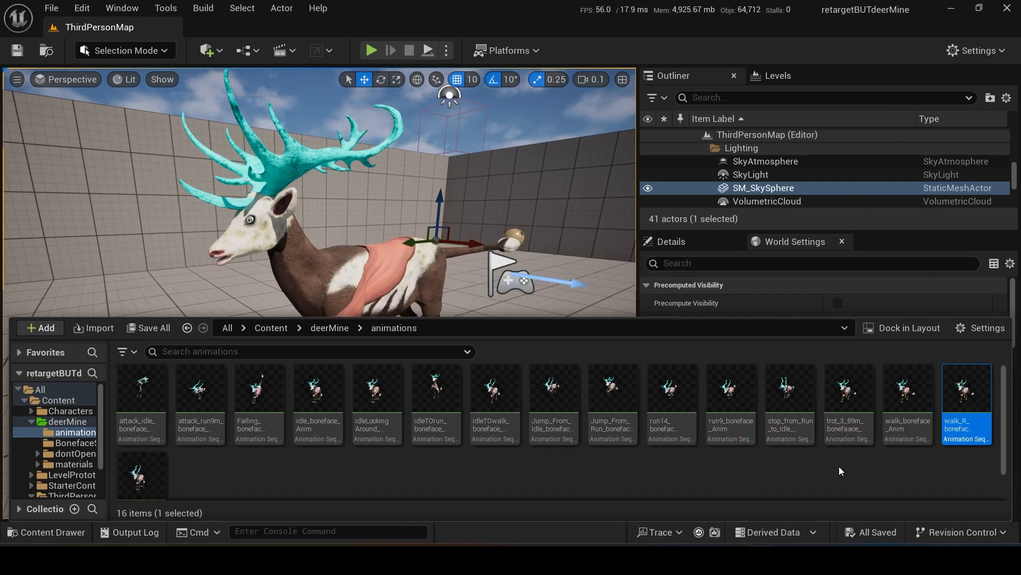
- Open walk_R_boneface_Anim and turn on bone drawing for the deer's whole skeleton in the preview
double_click(967, 402)
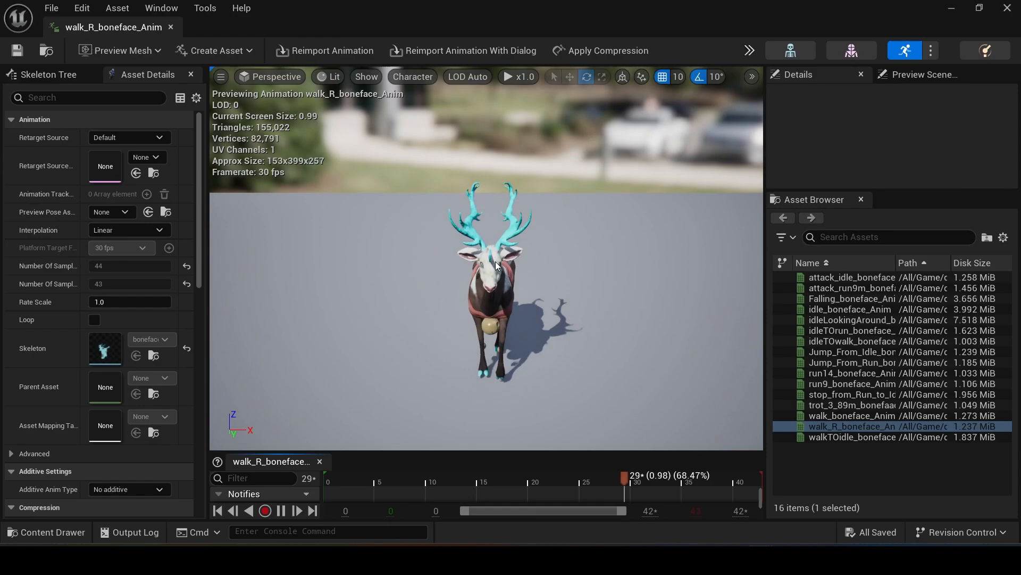
right_drag(496, 260, 441, 260)
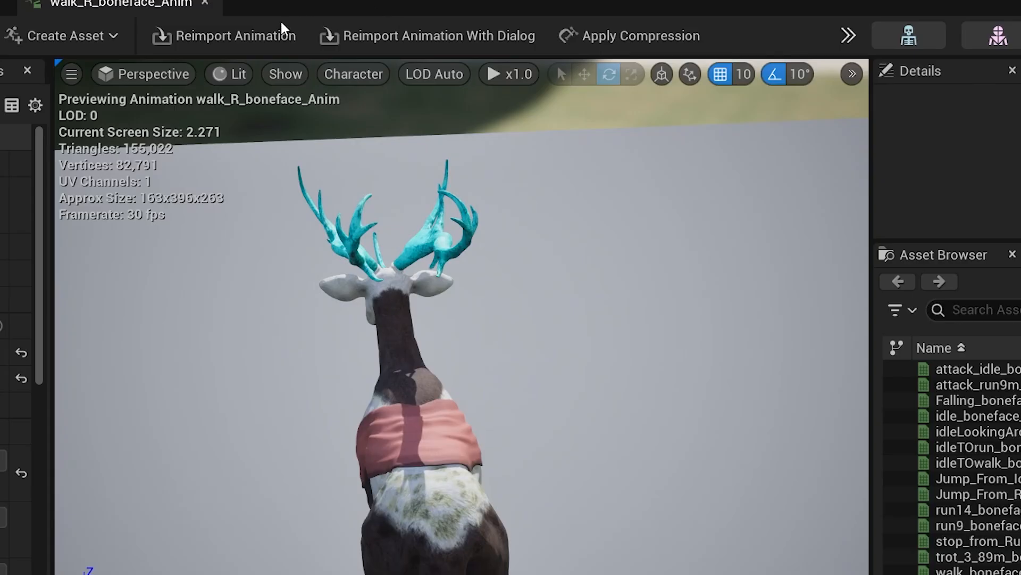
click(346, 73)
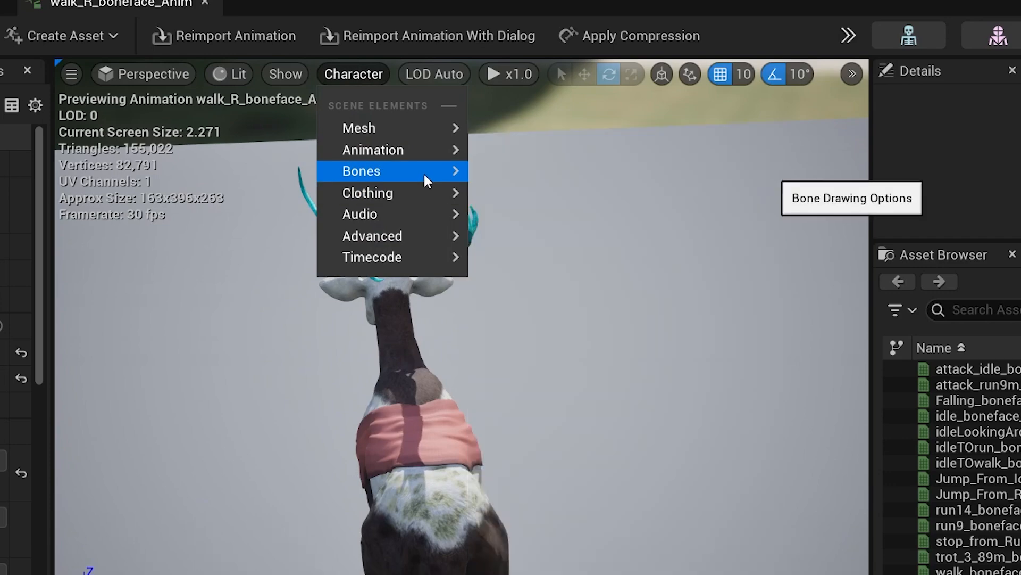
mouse_move(424, 171)
click(540, 373)
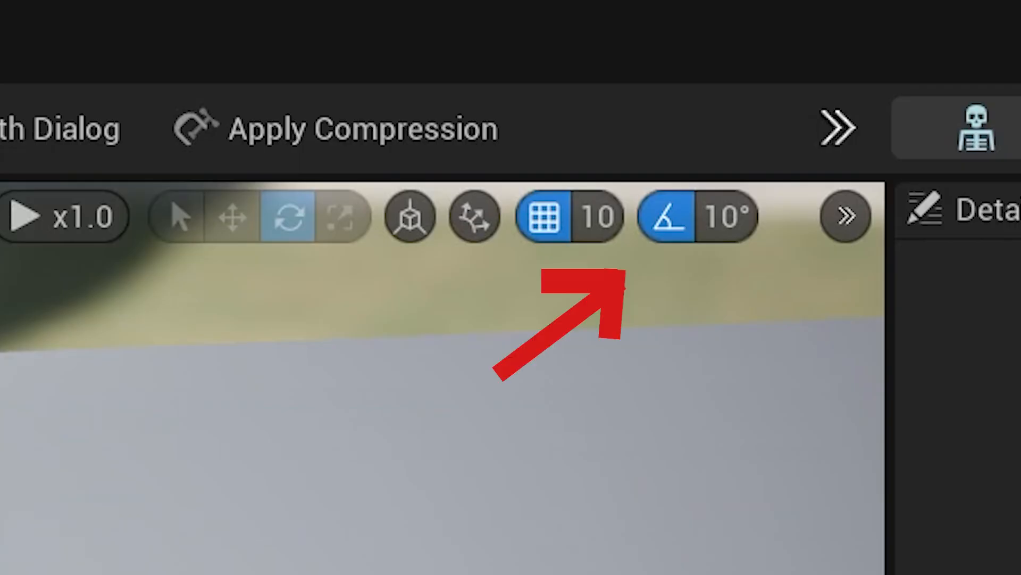
- Rotate the Spine1Part2_M bone toward the deer's right at frame 0 and add a key for it
right_drag(213, 341, 234, 431)
click(560, 301)
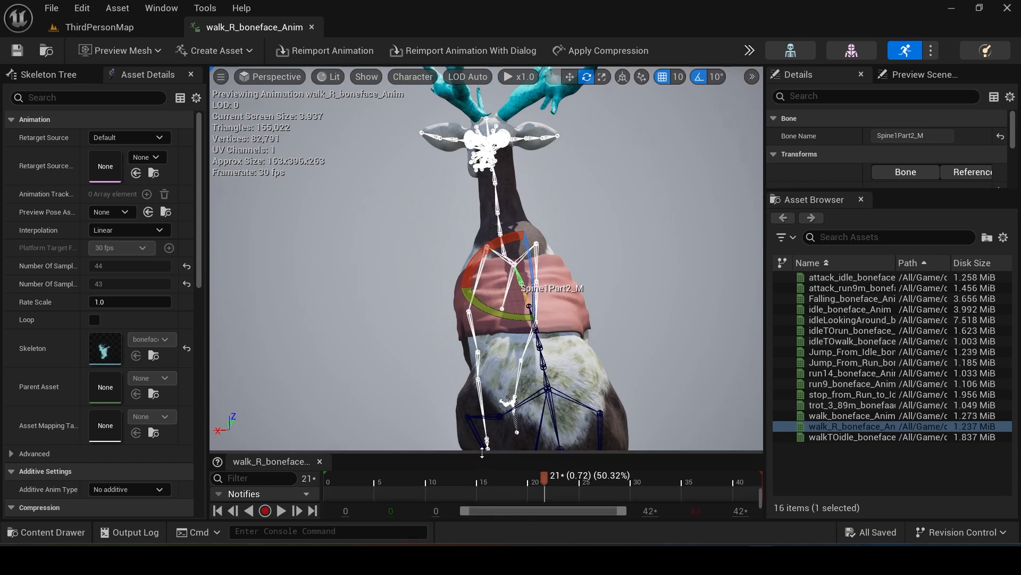
drag(482, 452, 482, 371)
drag(425, 397, 328, 399)
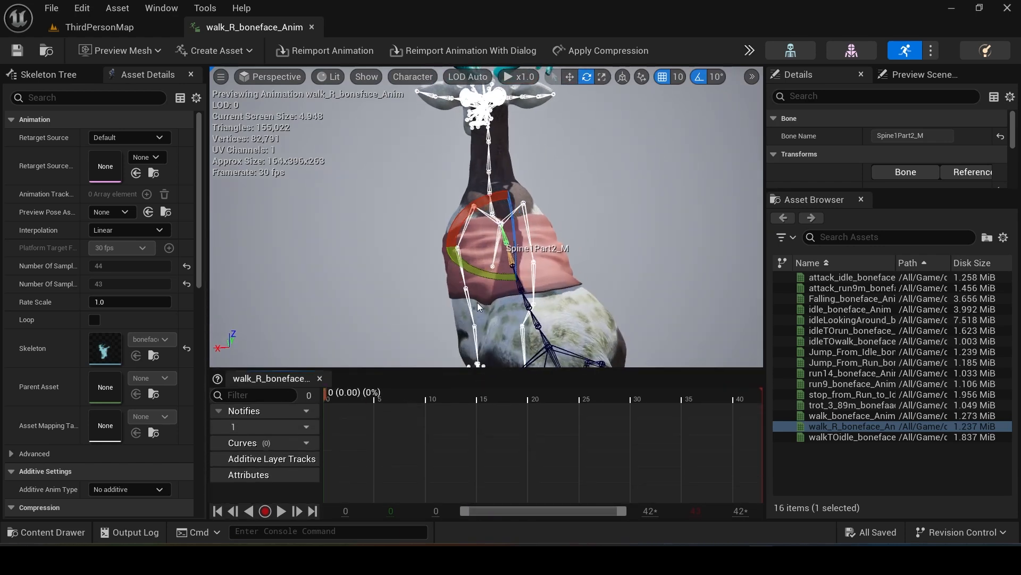
drag(515, 277, 494, 277)
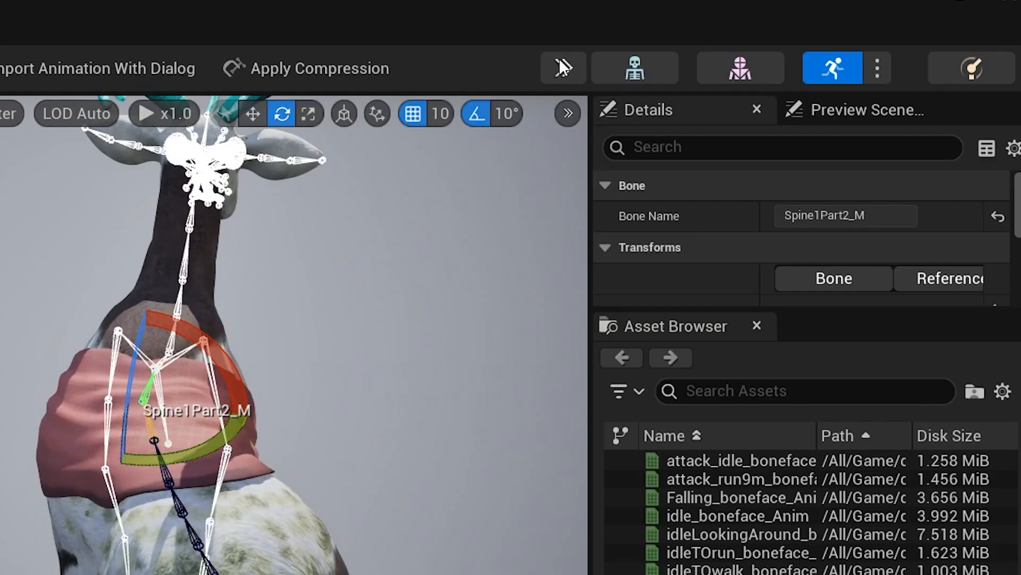
click(749, 50)
click(587, 146)
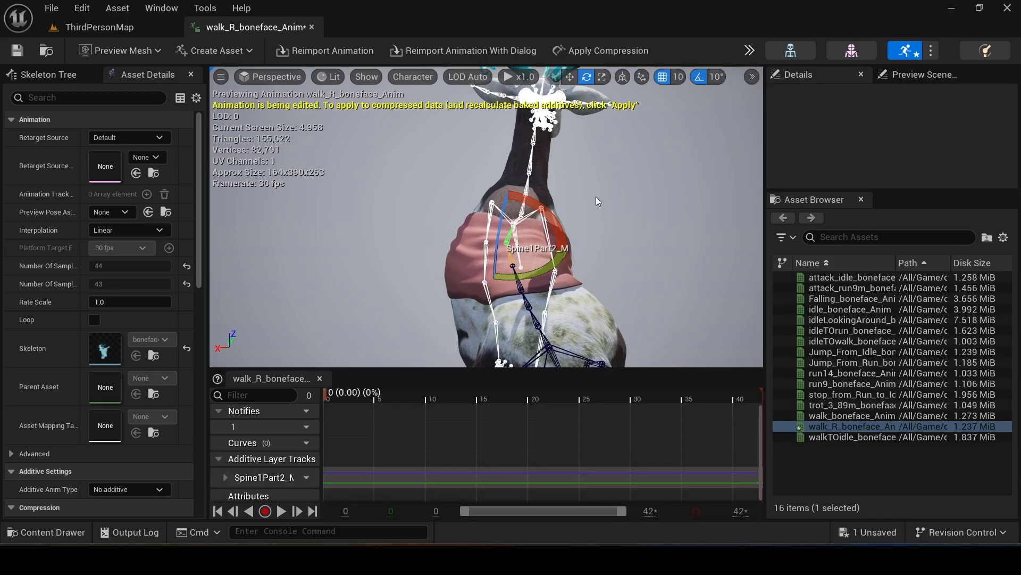
- Rotate the Tail0_M bone at the tail's base sideways at frame 0 and add a key for it
mouse_move(597, 199)
right_down()
mouse_move(617, 280)
mouse_move(564, 284)
mouse_move(597, 208)
right_up()
click(597, 208)
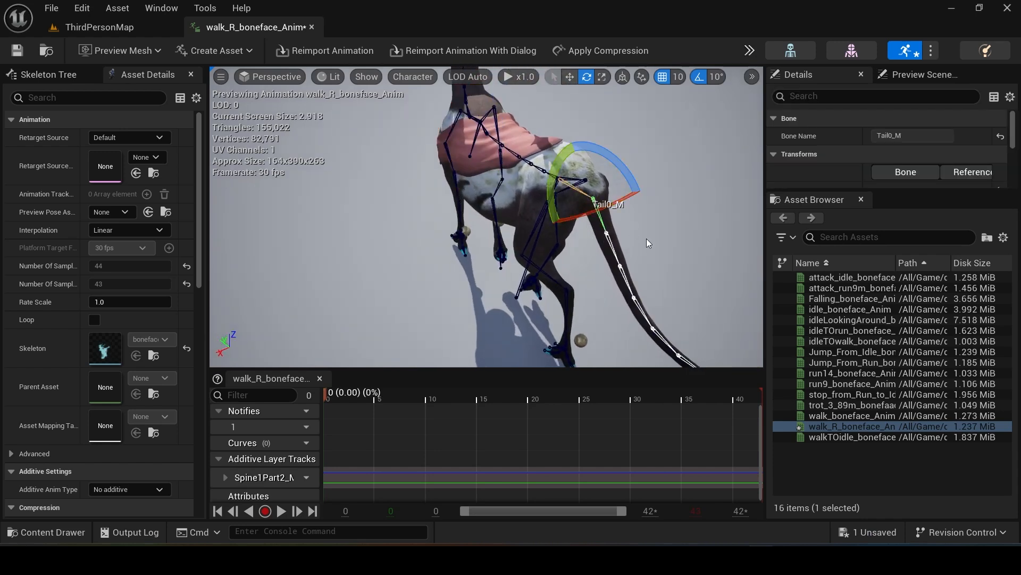
right_drag(648, 243, 638, 230)
right_drag(518, 187, 518, 170)
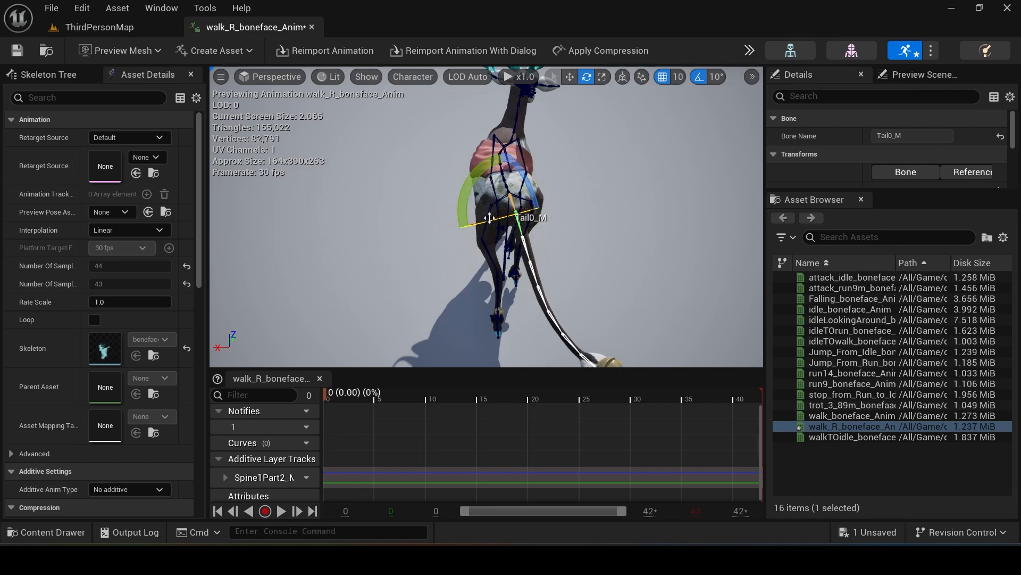
click(750, 50)
click(784, 98)
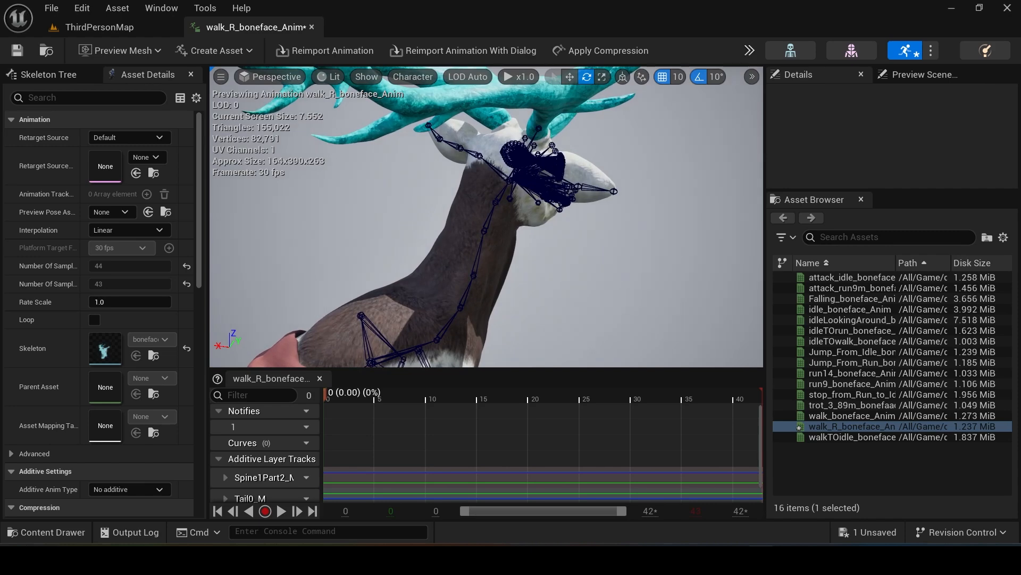
- Rotate the Head_M bone toward the deer's right at frame 0, key it, and check the walk in playback
click(511, 181)
right_drag(526, 267, 542, 257)
key(s)
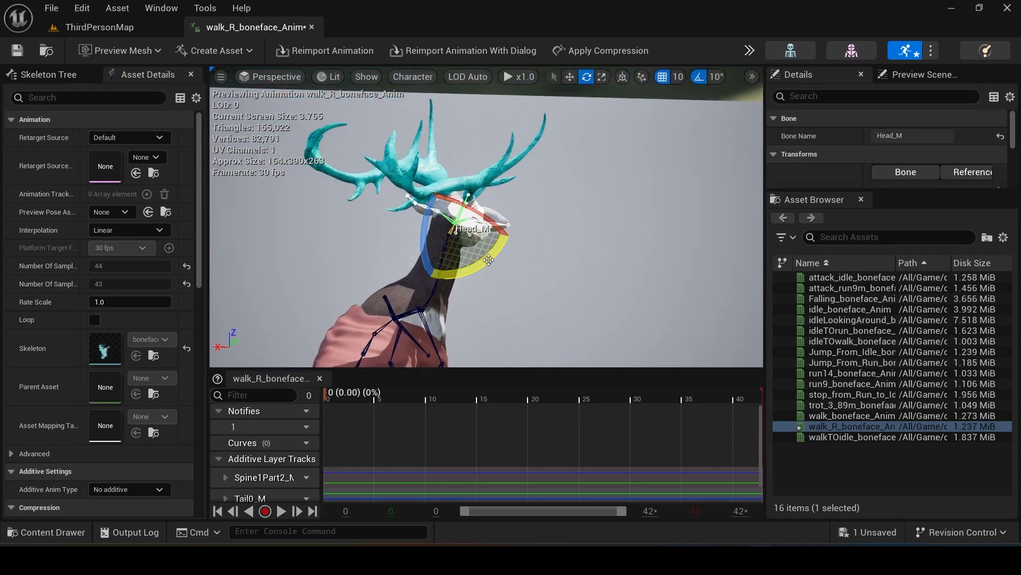
drag(488, 259, 474, 241)
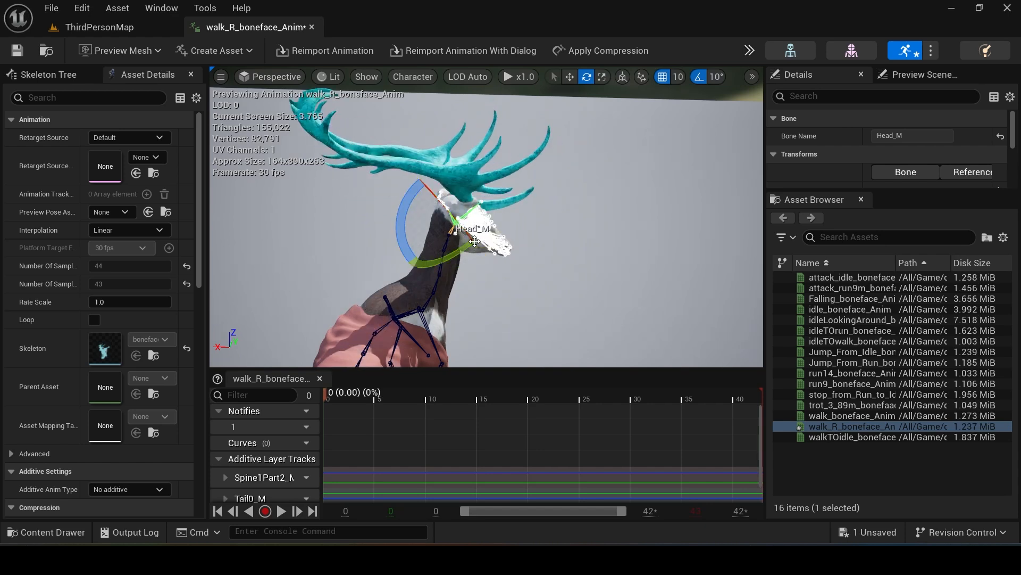
click(750, 50)
click(764, 97)
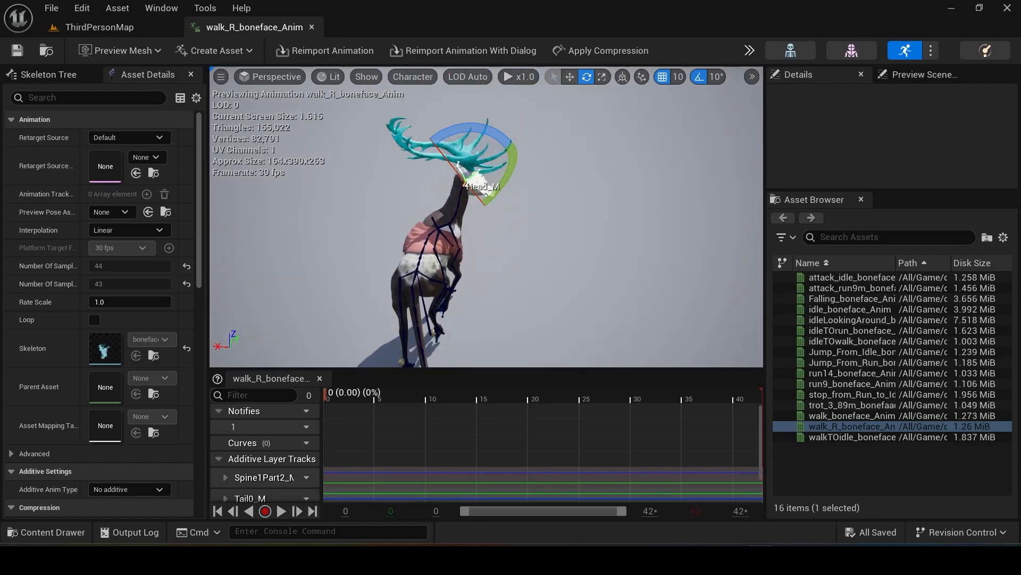
click(279, 512)
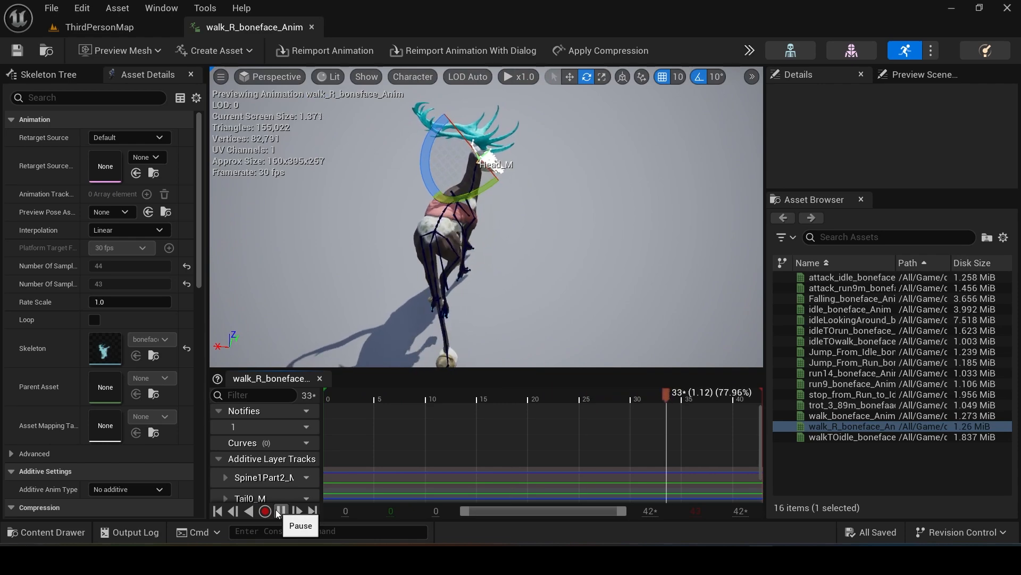
click(279, 512)
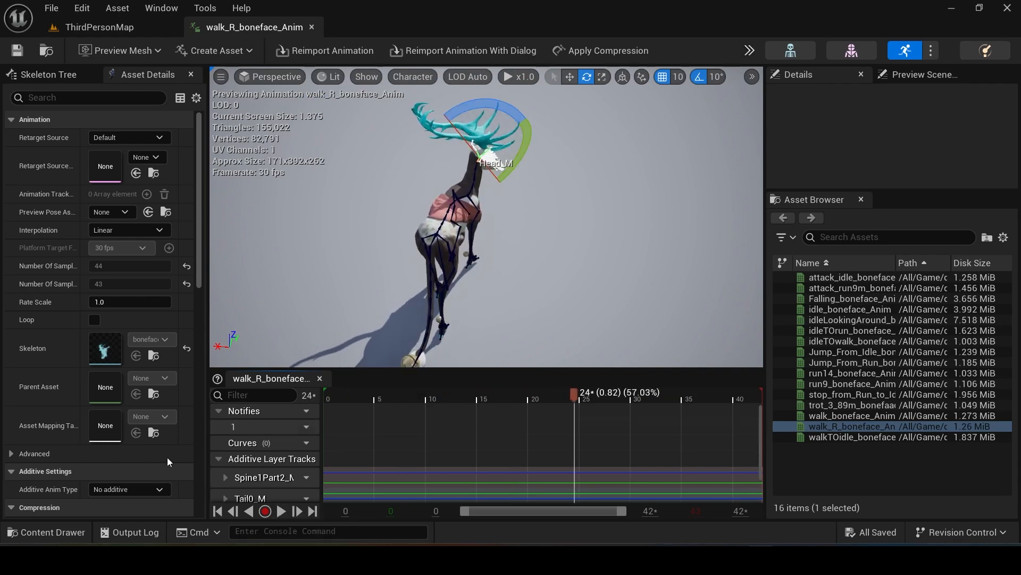
- Duplicate walk_boneface_Anim as walk_L_boneface_Anim and open the copy for editing
click(50, 532)
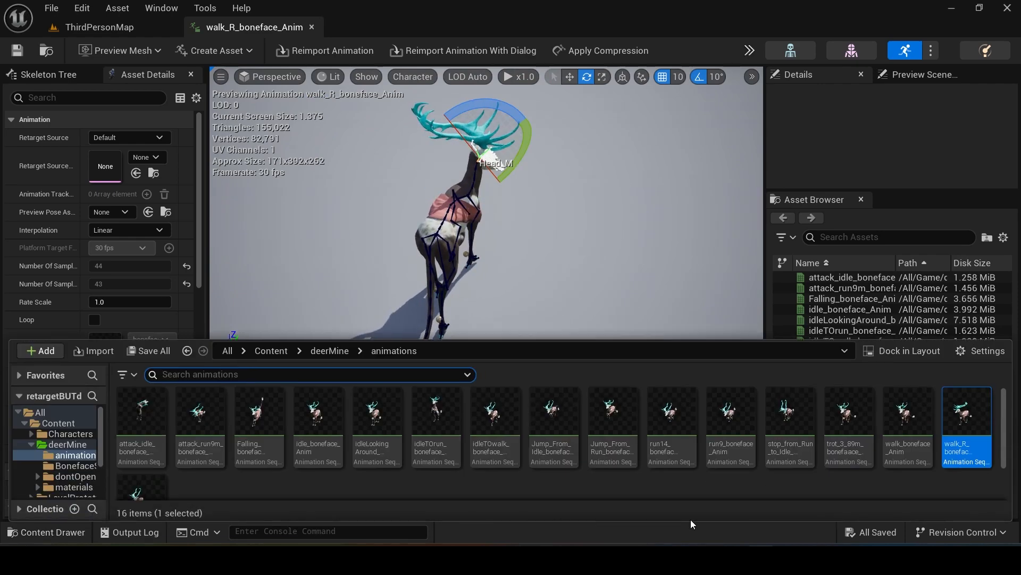
double_click(911, 413)
right_click(906, 409)
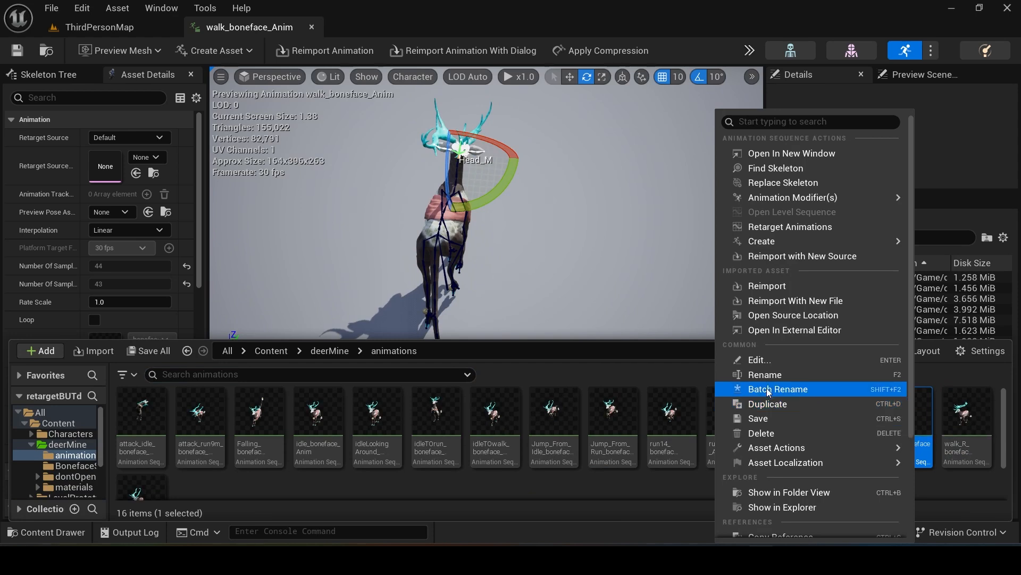
click(764, 405)
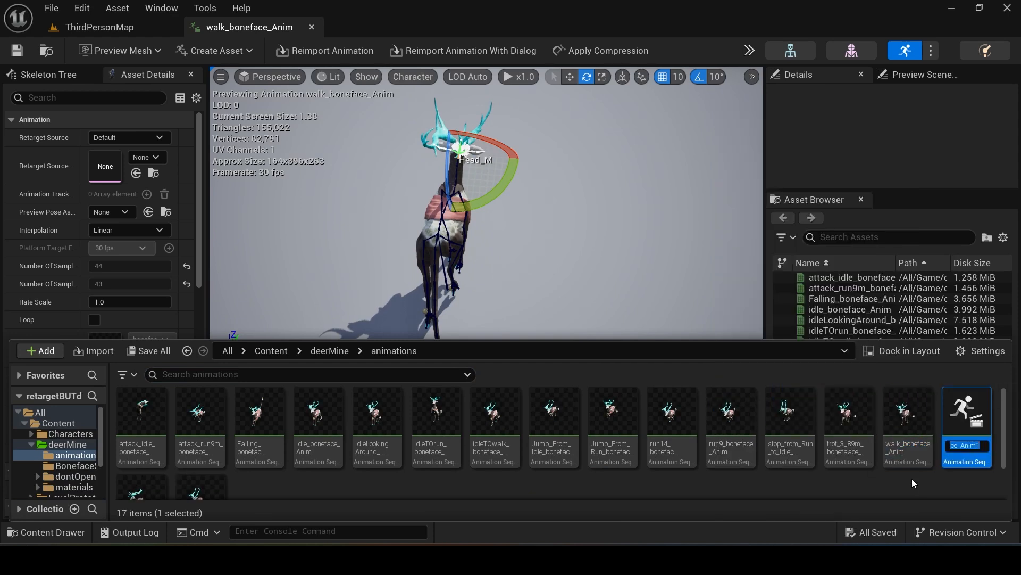
key(End)
key(BackSpace)
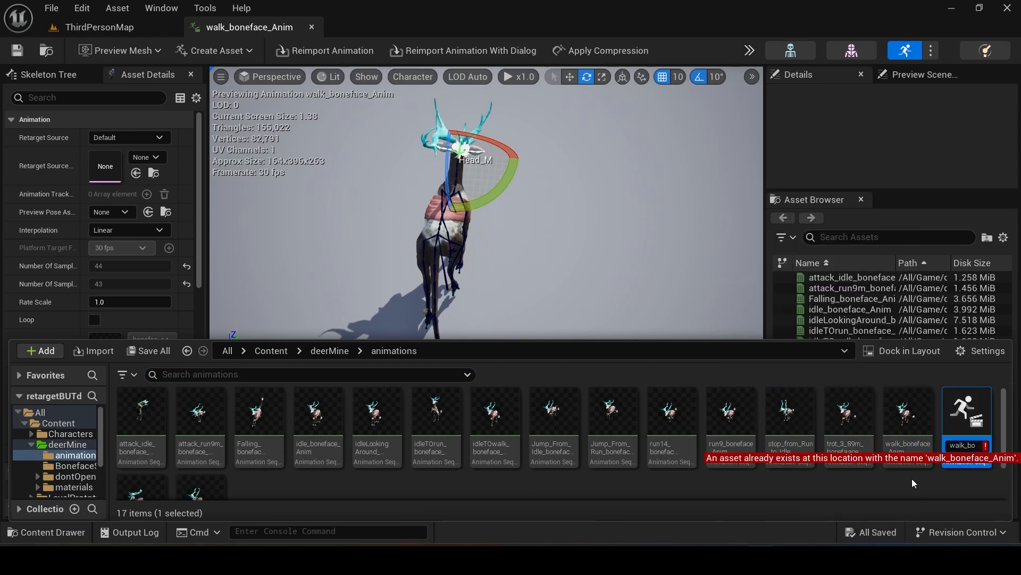
text(L_)
key(Return)
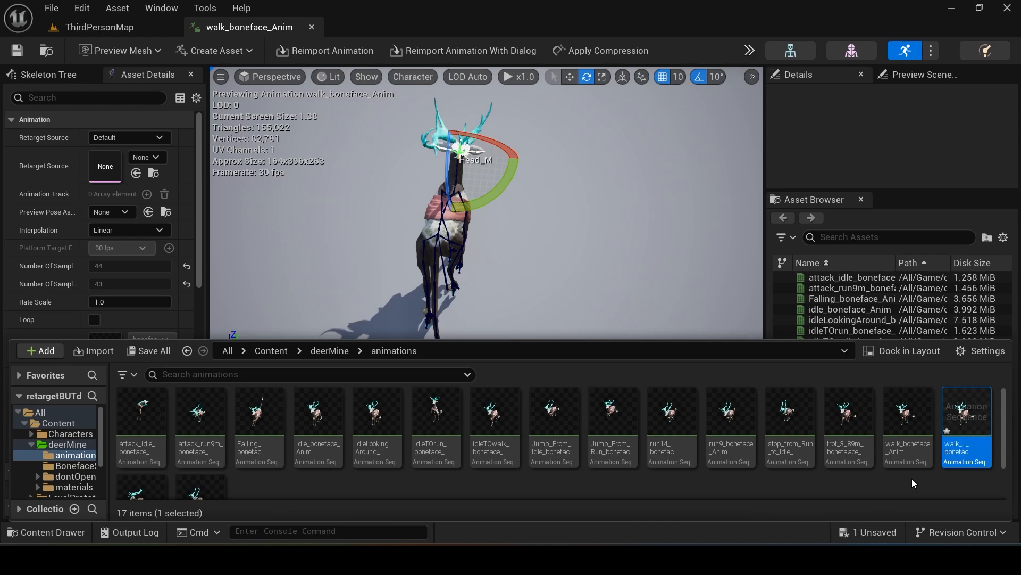
double_click(966, 415)
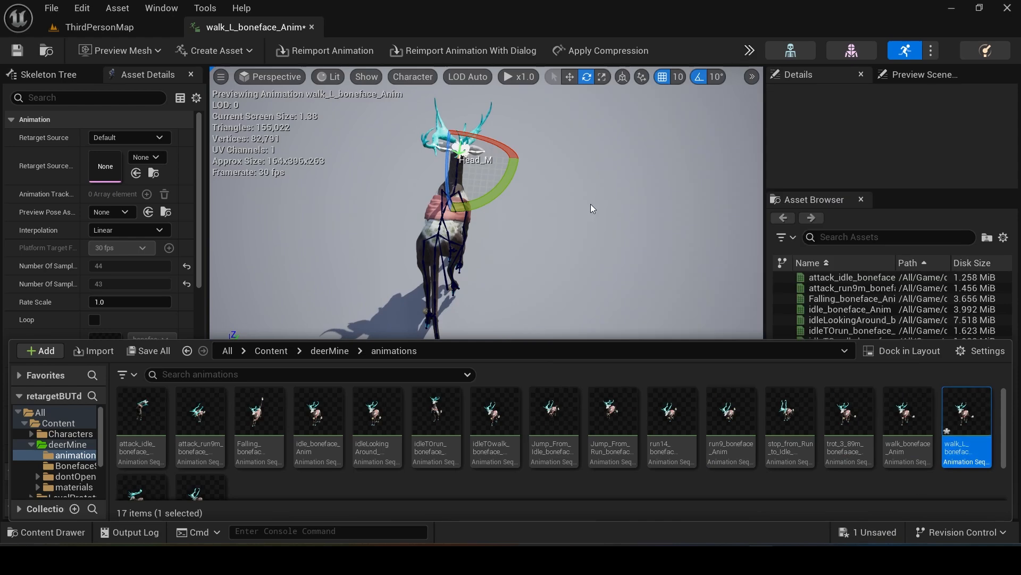
- Stop the playback of walk_L_boneface_Anim and return the animation to frame 0
right_drag(538, 229, 514, 234)
click(281, 511)
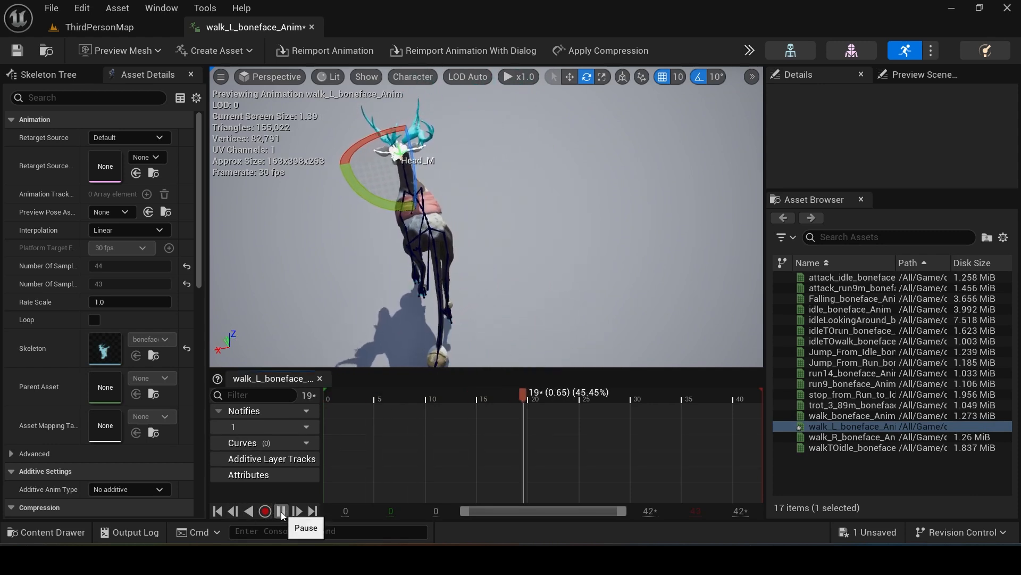
click(281, 512)
drag(368, 398, 315, 395)
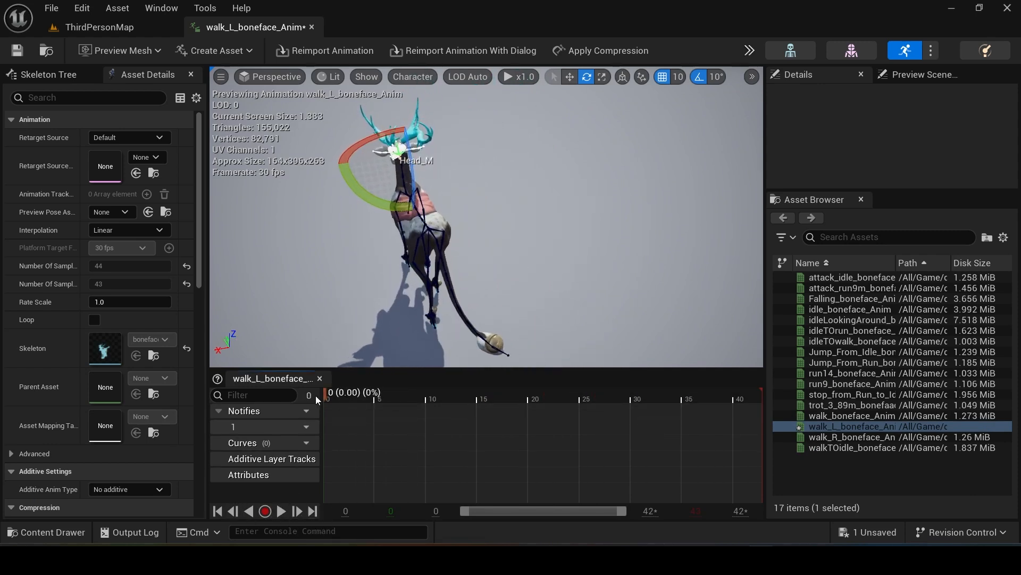
mouse_move(463, 342)
right_down()
mouse_move(450, 334)
mouse_move(463, 341)
right_up()
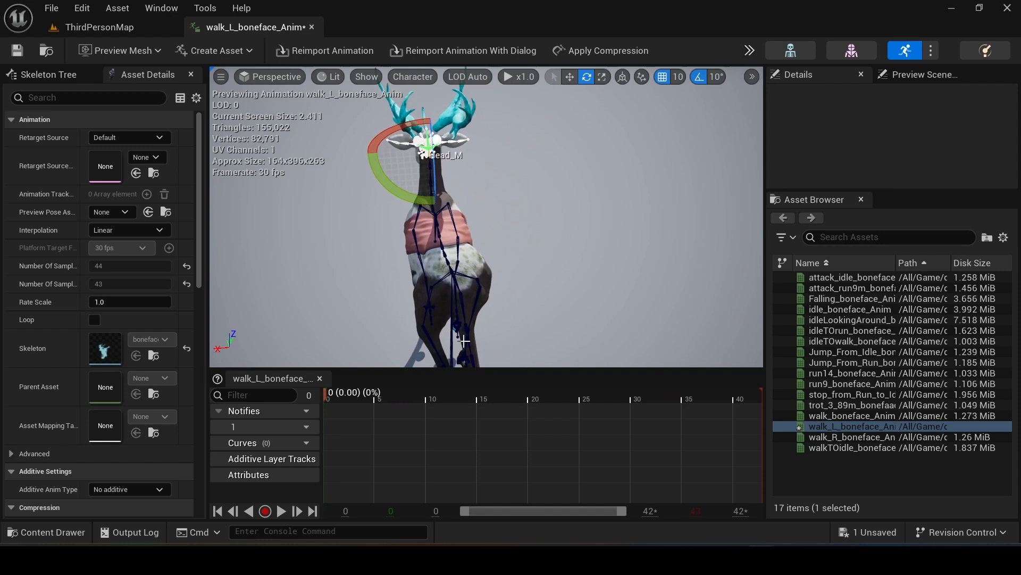
- Rotate the Spine1Part2_M bone 20 degrees toward the deer's left at frame 0 and add a key for it
click(461, 303)
right_drag(555, 287, 539, 324)
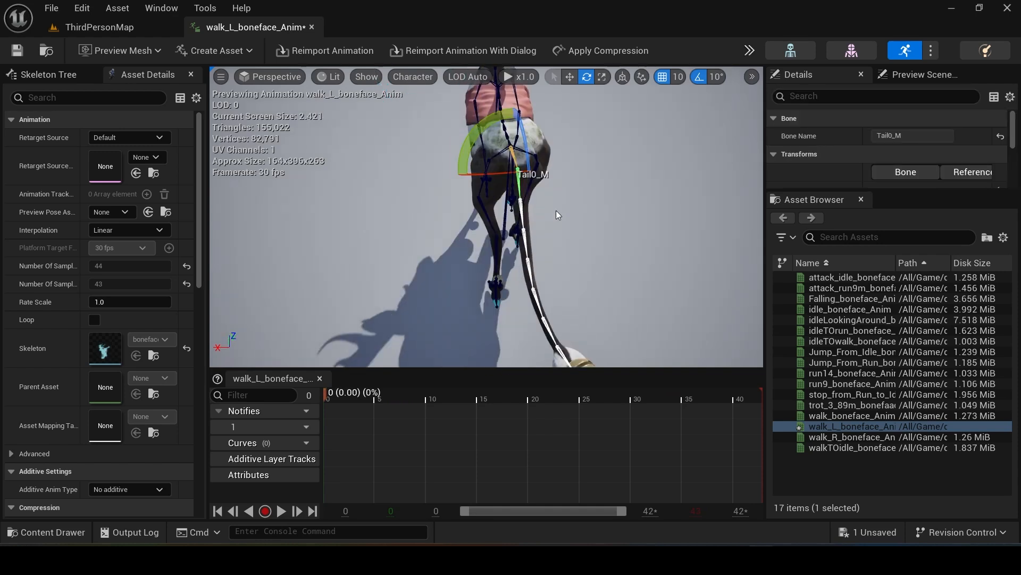
right_drag(557, 212, 564, 167)
click(490, 143)
right_drag(490, 142, 521, 109)
key(w)
key(a)
mouse_move(473, 259)
right_down()
mouse_move(496, 255)
mouse_move(473, 259)
right_up()
key(s)
key(d)
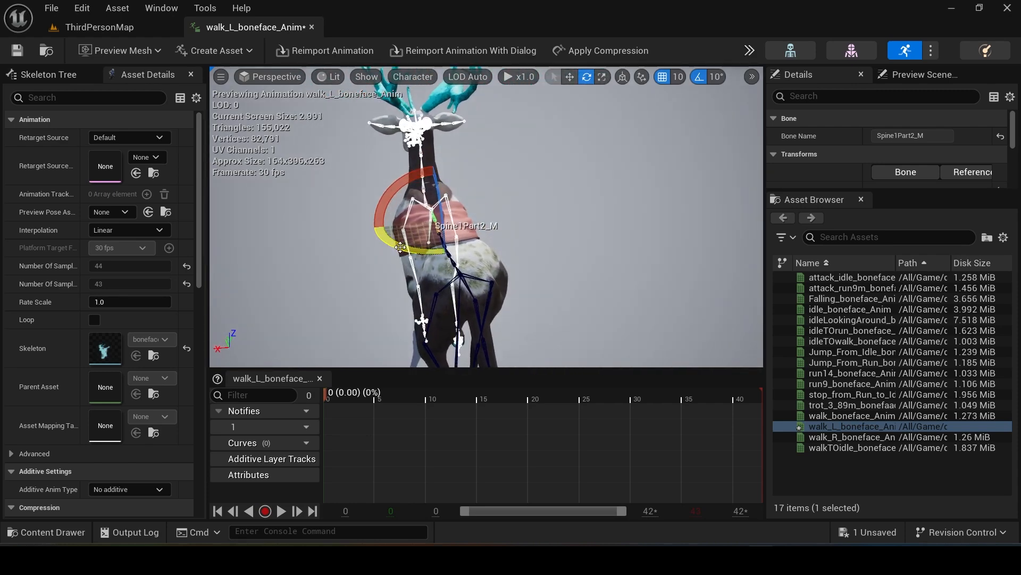
drag(405, 246, 425, 251)
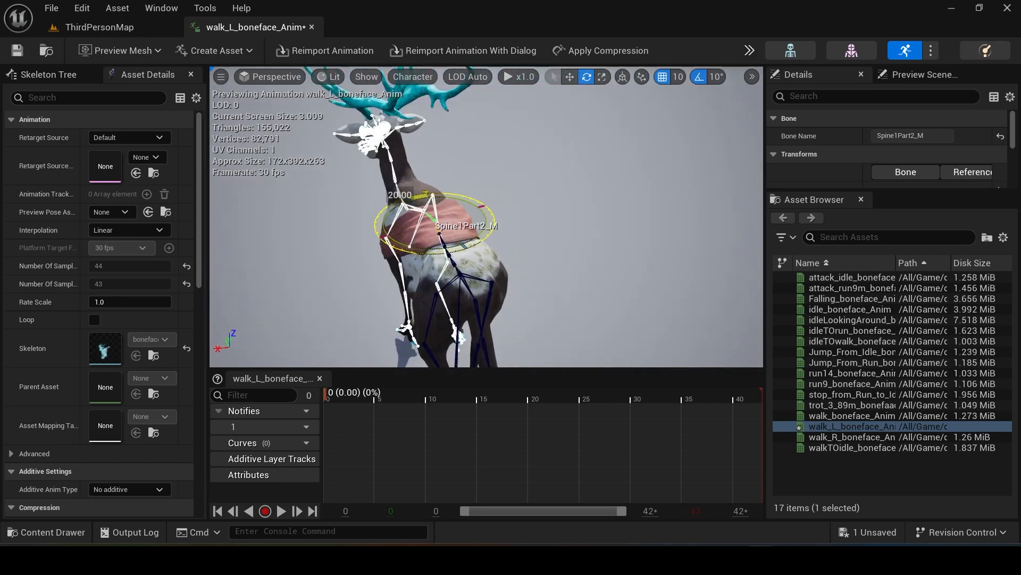
click(749, 48)
click(762, 94)
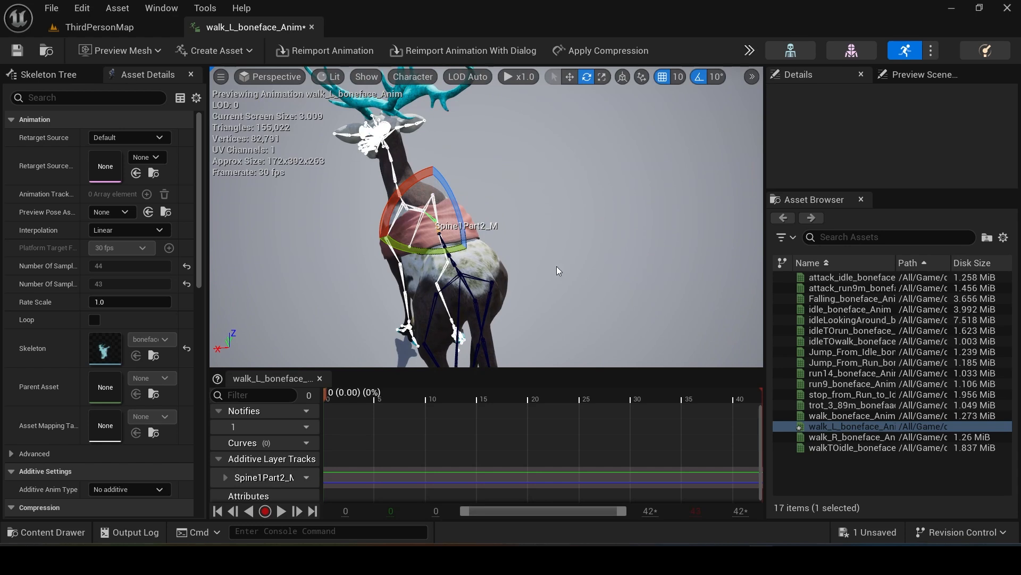
- Rotate the Tail0_M bone at the tail's base sideways for the left turn at frame 0 and key it
right_drag(557, 266, 556, 303)
click(480, 222)
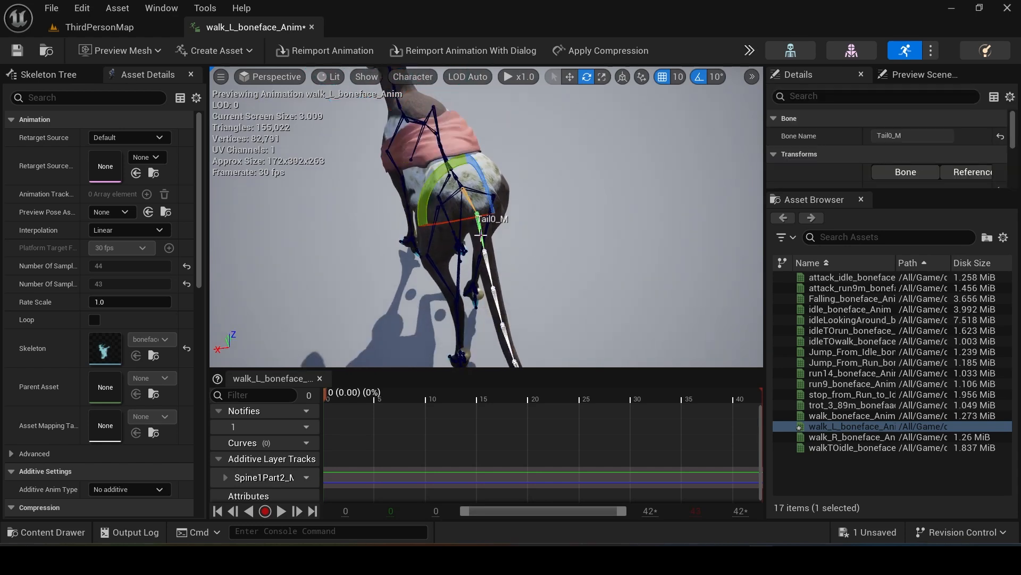
right_drag(422, 222, 476, 229)
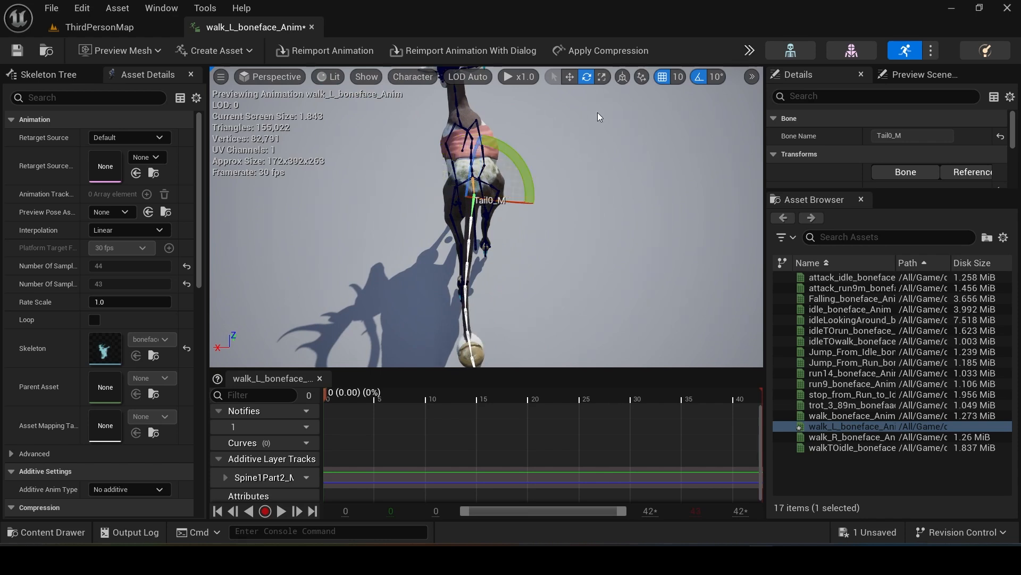
click(751, 50)
click(762, 98)
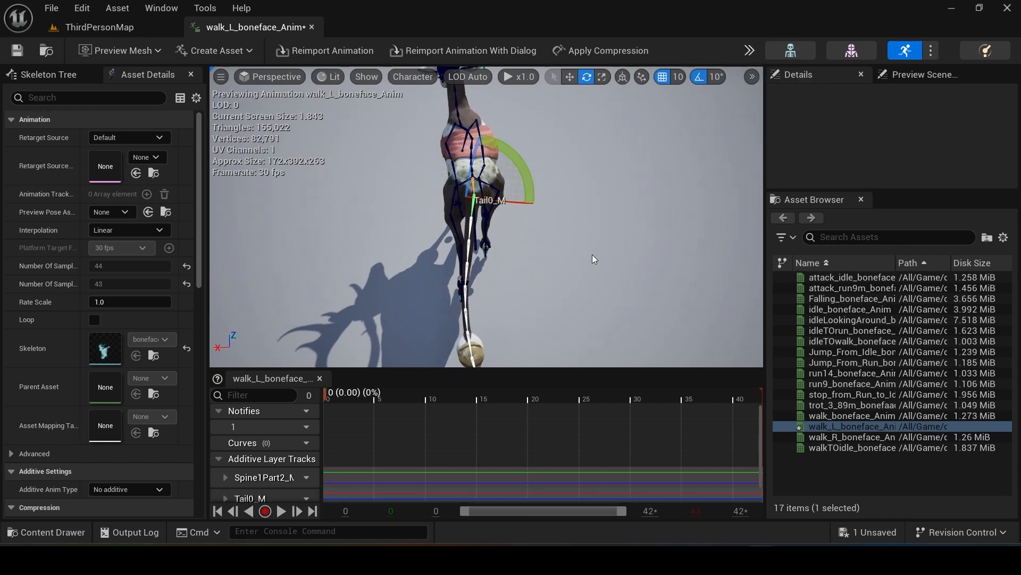
- Rotate the Head_M bone toward the deer's left at frame 0 and add a key for it
right_drag(479, 213, 511, 239)
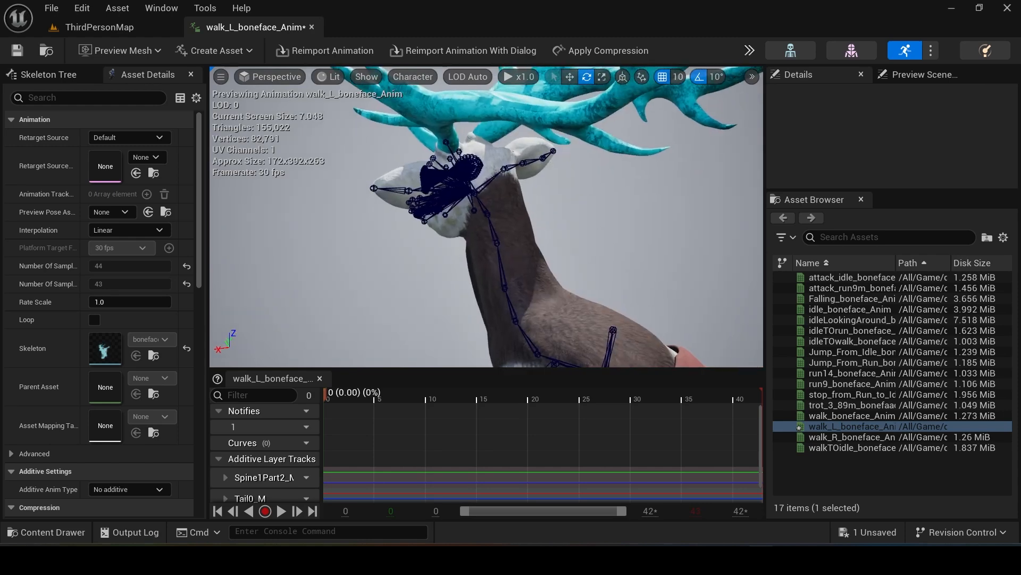
click(479, 213)
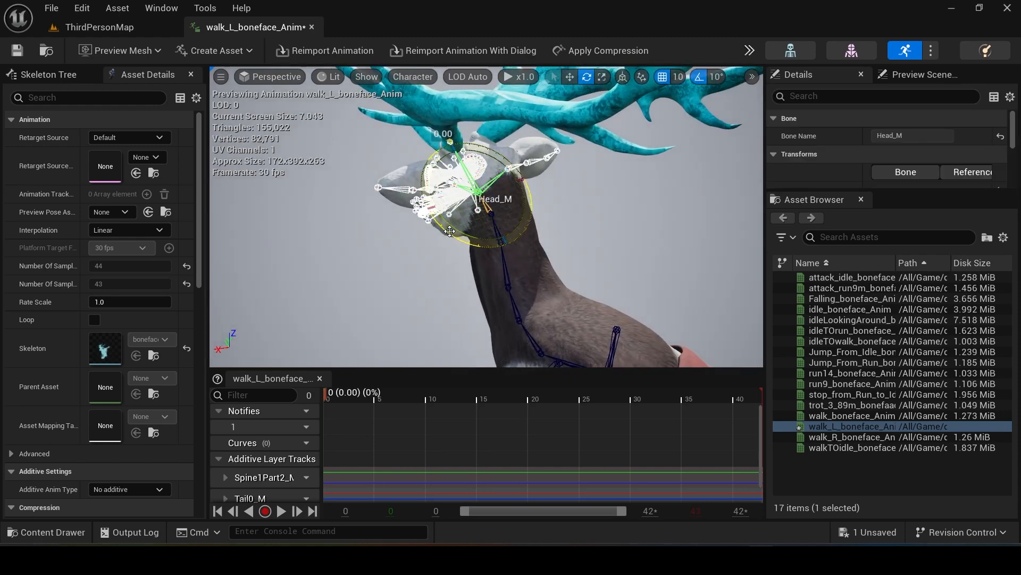
mouse_move(450, 231)
mouse_down()
mouse_move(429, 188)
mouse_move(463, 217)
mouse_move(458, 225)
mouse_up()
click(754, 49)
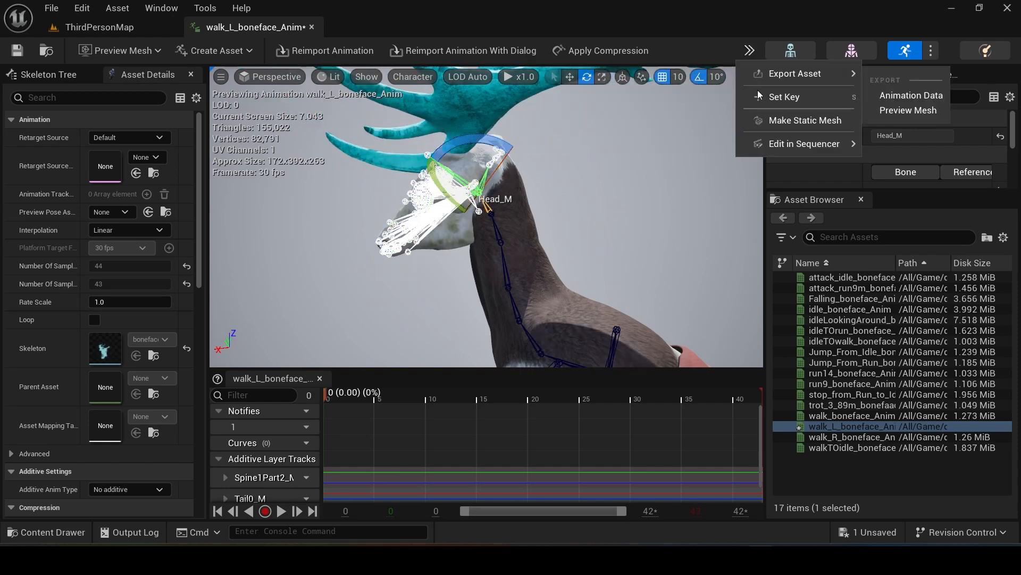
click(760, 97)
- Save walk_L_boneface_Anim and play it back to check the left-turning walk
right_drag(659, 165, 681, 201)
key(ctrl+s)
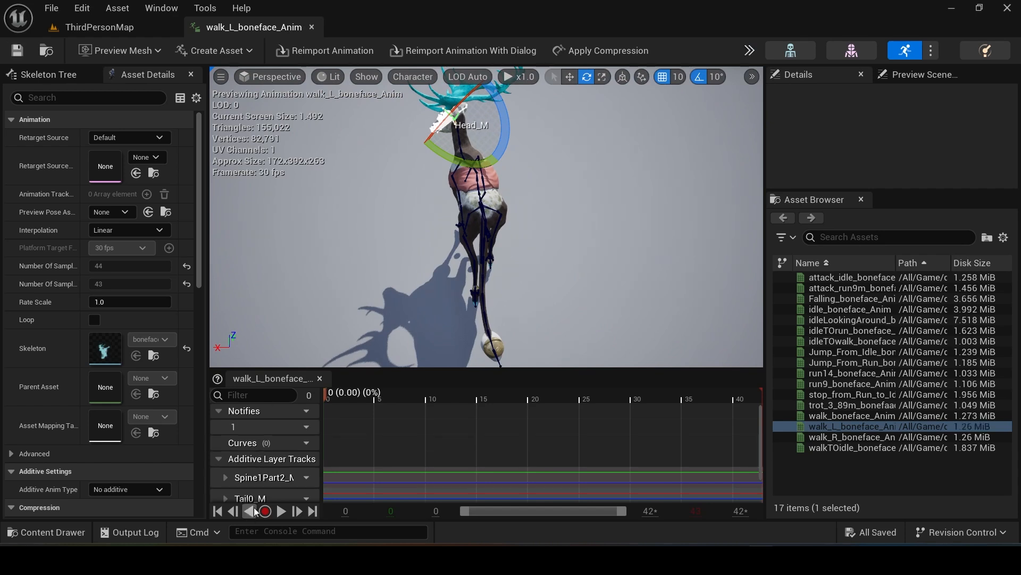
click(282, 511)
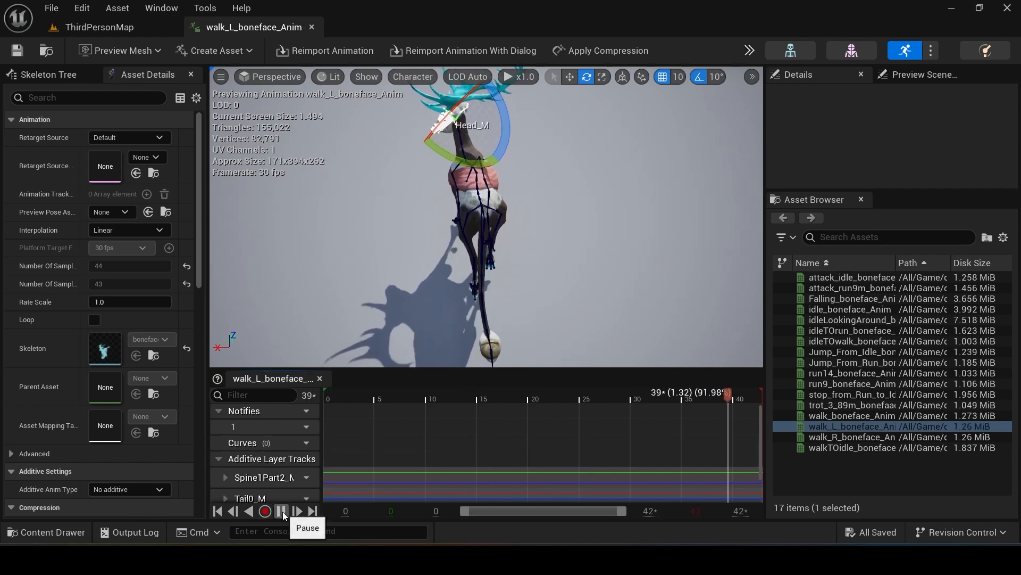
click(283, 512)
- Open the trot_3_89m_bonefaace_Anim animation from the animations folder and play it
click(45, 532)
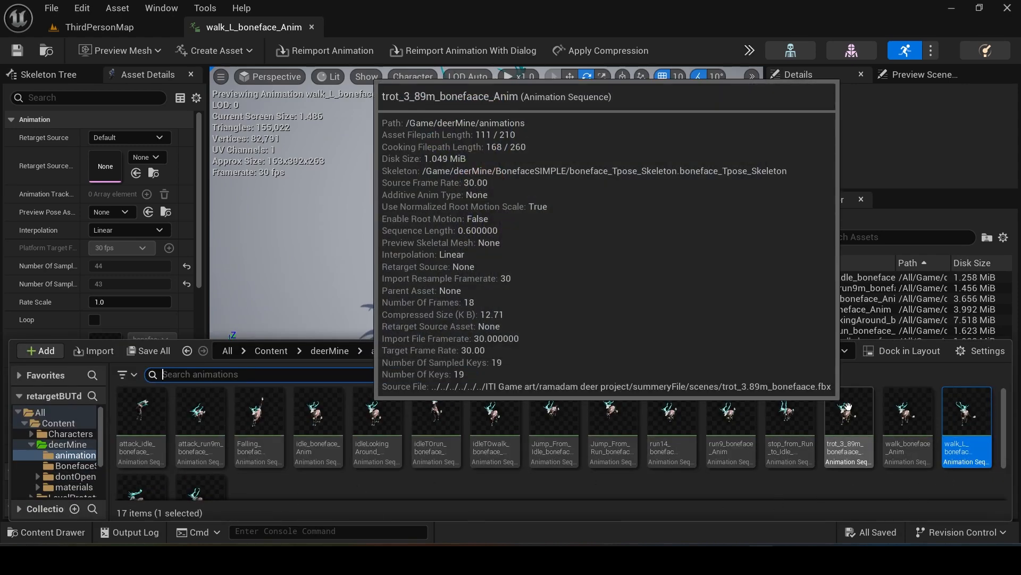
double_click(848, 410)
click(344, 264)
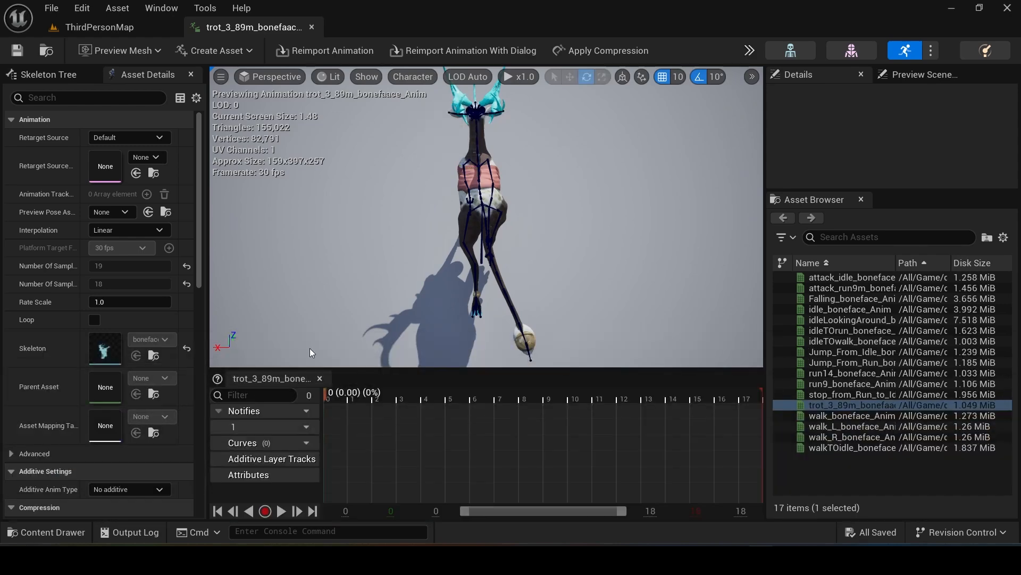
click(282, 511)
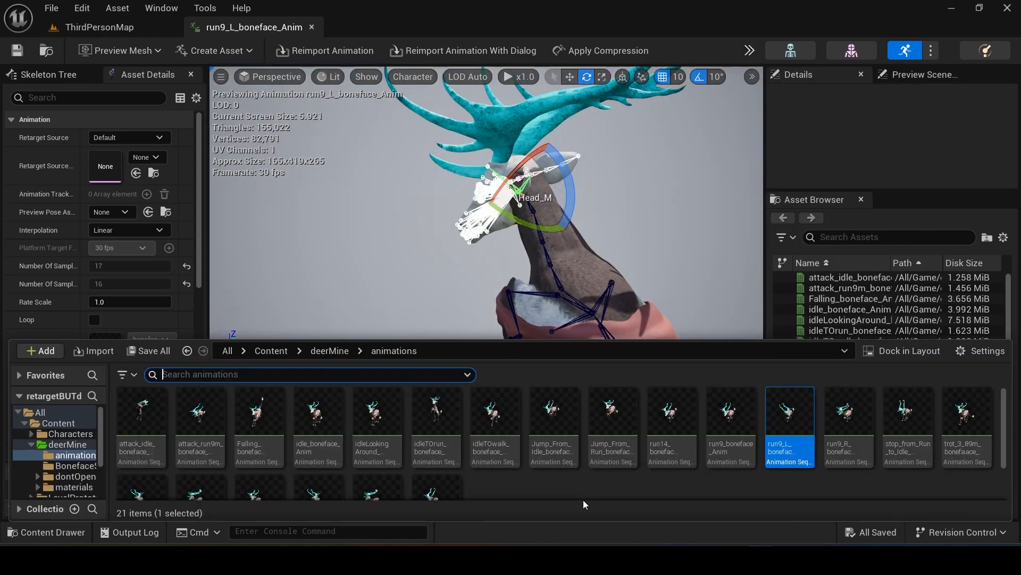
- Open idleLookingAround_boneface_Anim, play it to review the idle motion, and return to frame 0
double_click(372, 411)
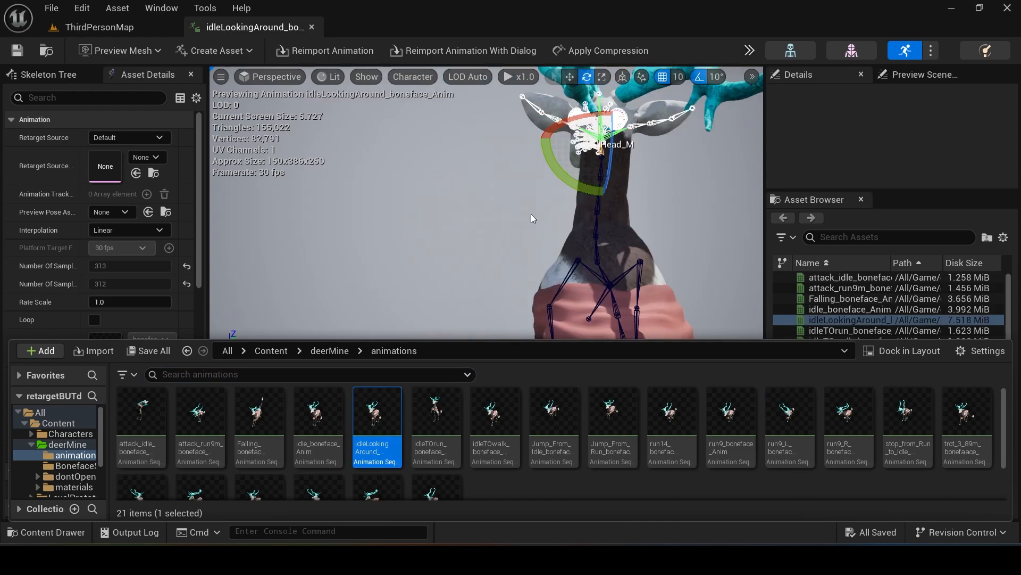
right_drag(404, 256, 367, 263)
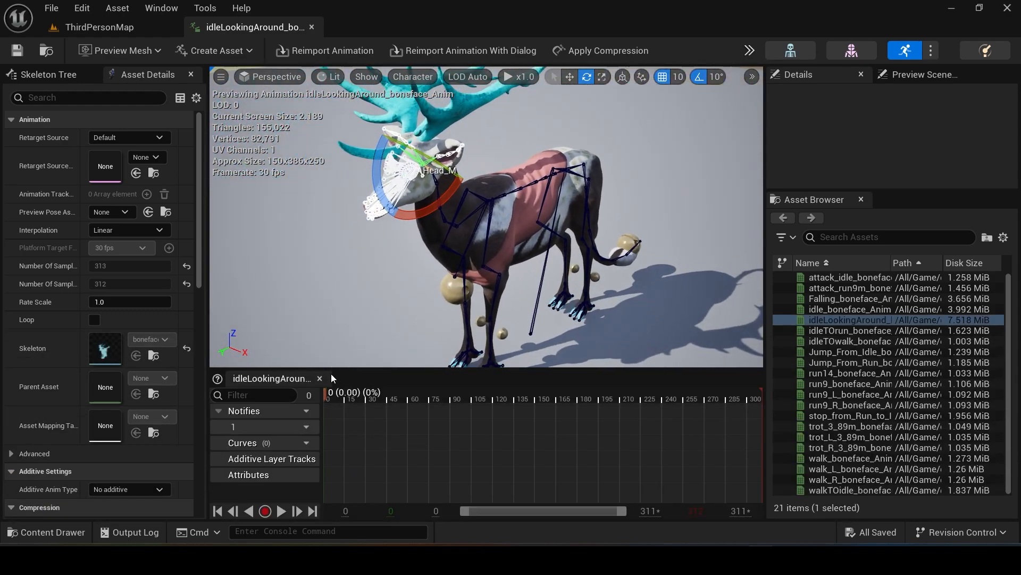
click(278, 512)
right_drag(535, 254, 543, 275)
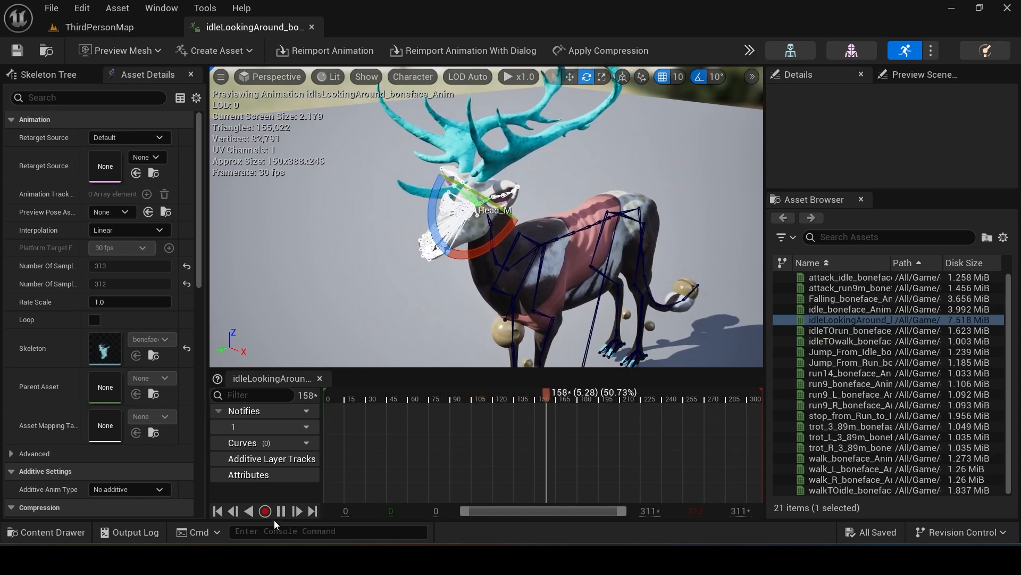
click(329, 403)
click(328, 403)
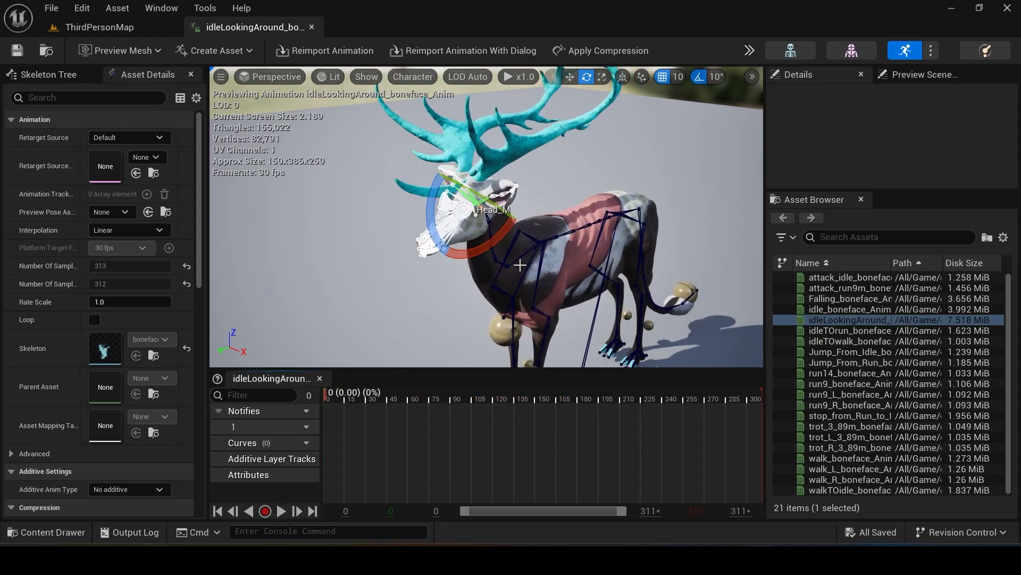
- Duplicate idleLookingAround_boneface_Anim as idleLookingAround_R_boneface_Anim and open the copy for editing
click(83, 533)
right_click(369, 433)
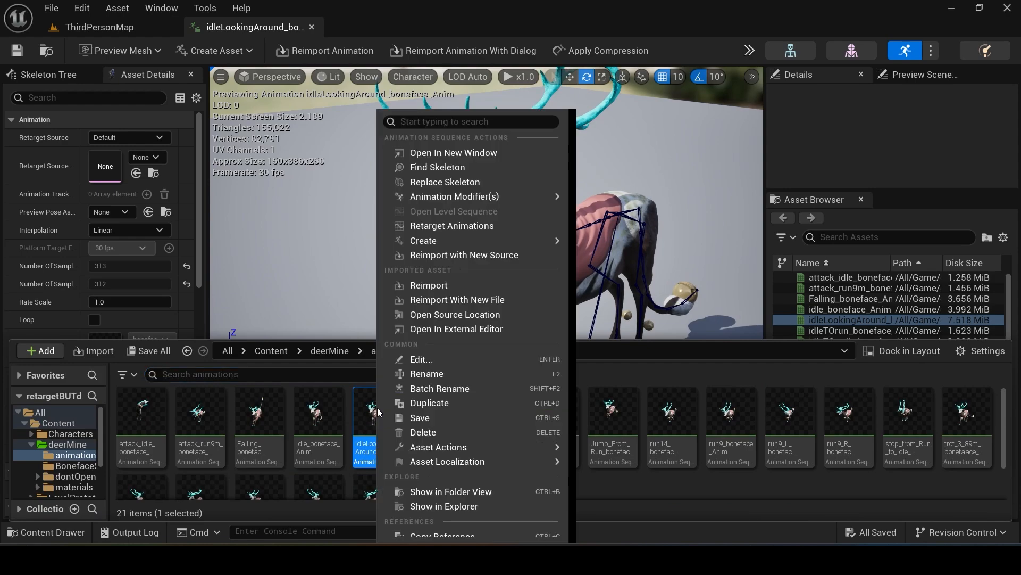
click(427, 401)
key(BackSpace)
text(_R)
key(Return)
double_click(436, 415)
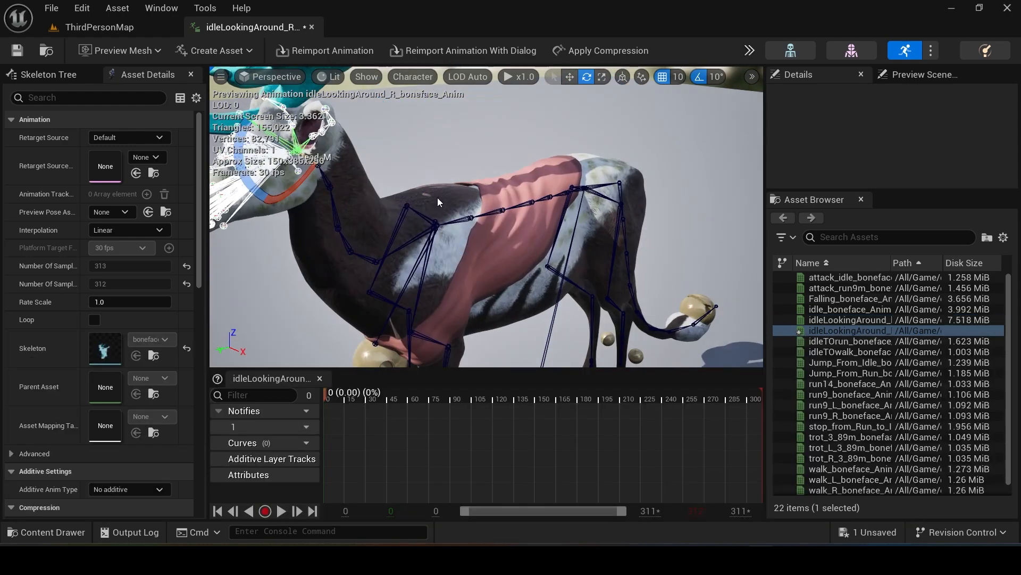
click(438, 198)
alt+drag(438, 197, 662, 127)
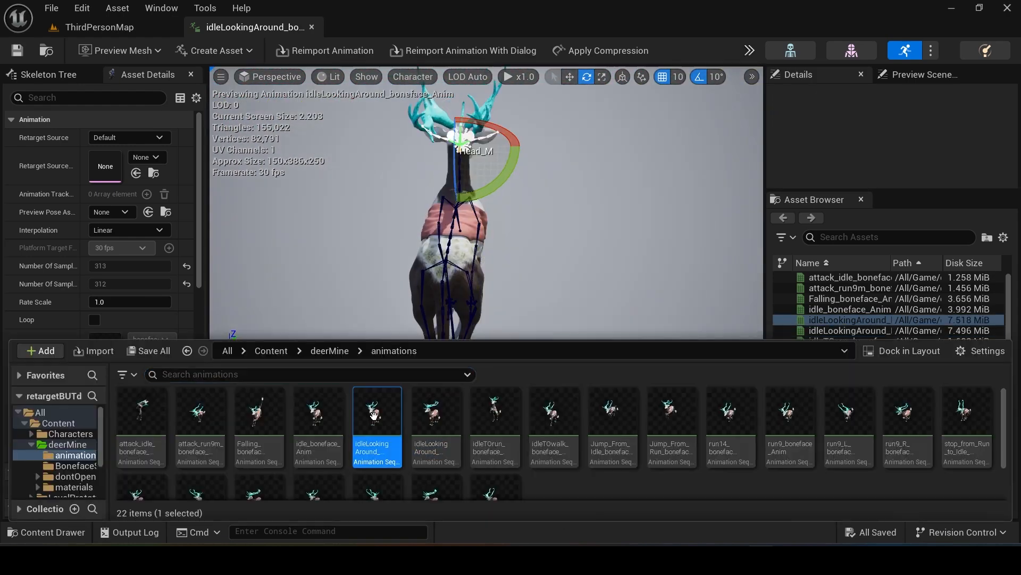
key(BackSpace)
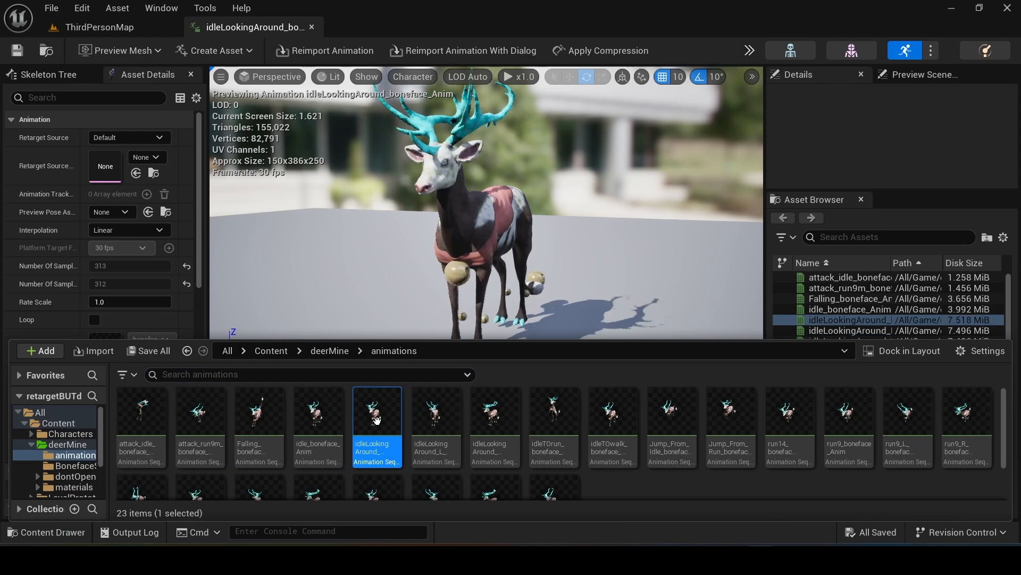
- Preview run9_L_boneface_Anim, run9_R_boneface_Anim and run9_boneface_Anim one after another to compare the run variants
double_click(907, 412)
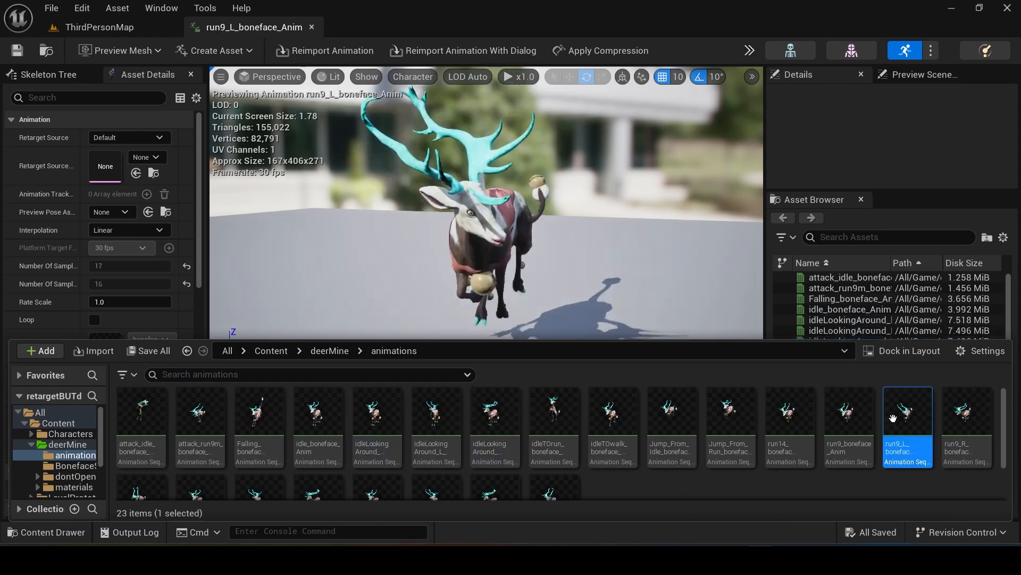
double_click(968, 410)
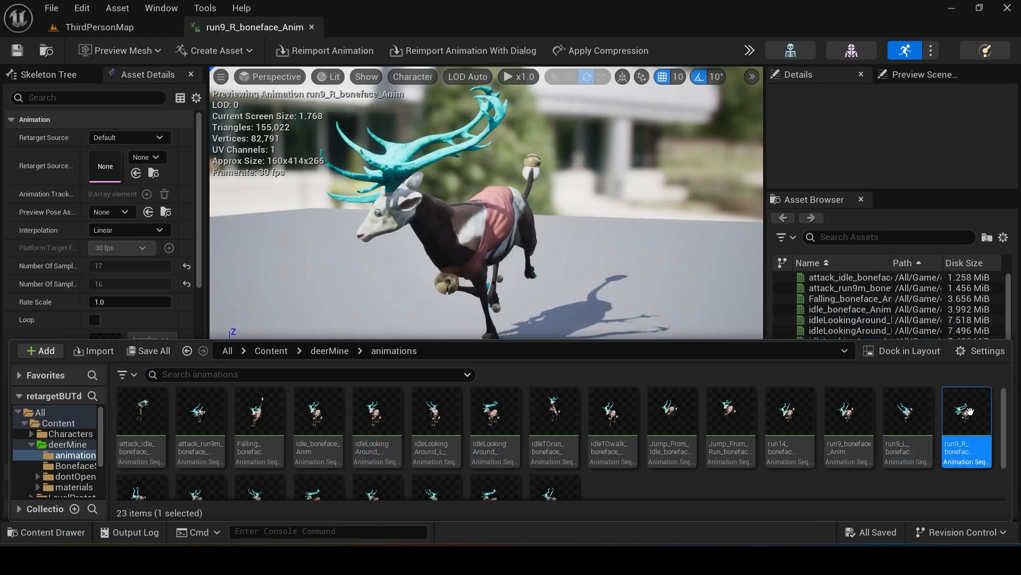
double_click(832, 408)
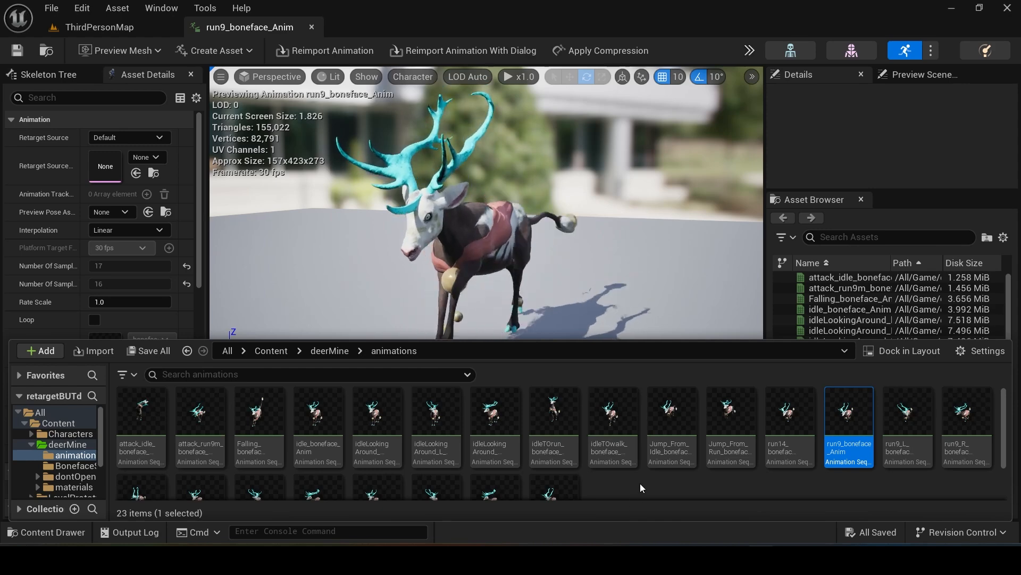
- Create a Blend Space in the animations folder based on boneface_Tpose_Skeleton
scroll(635, 488, down, 1)
right_click(620, 463)
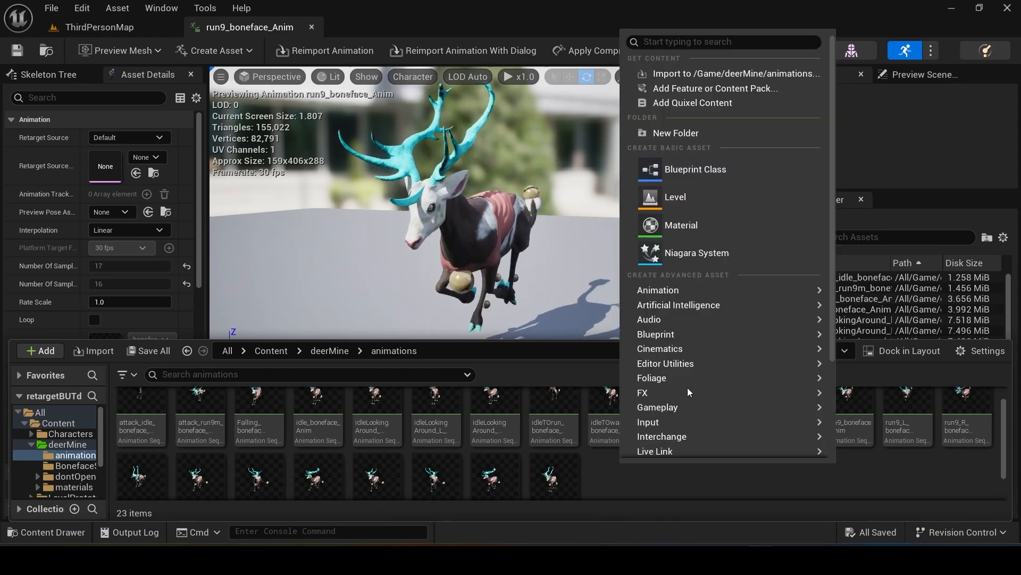
mouse_move(751, 290)
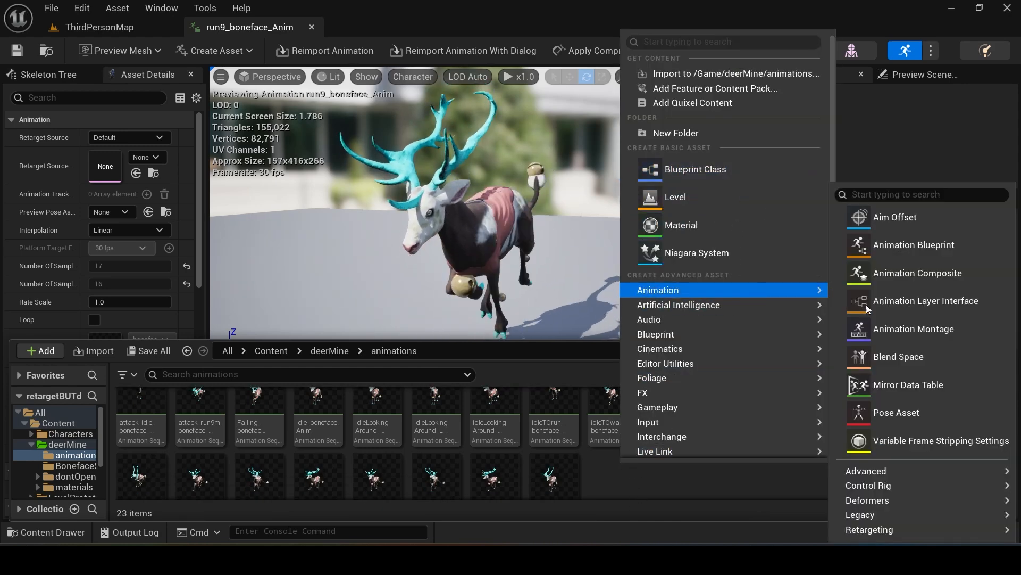
click(922, 357)
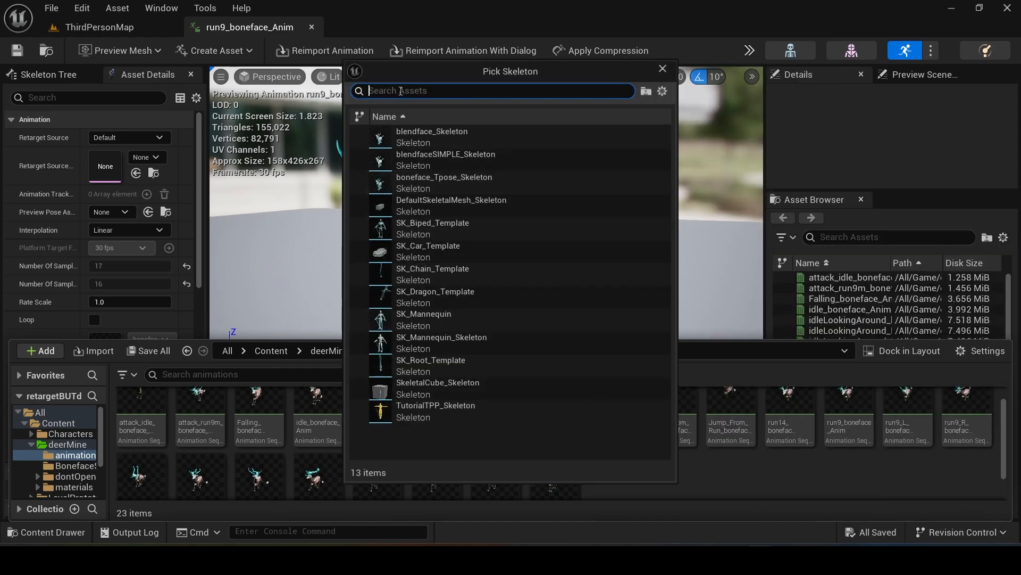
text(bone)
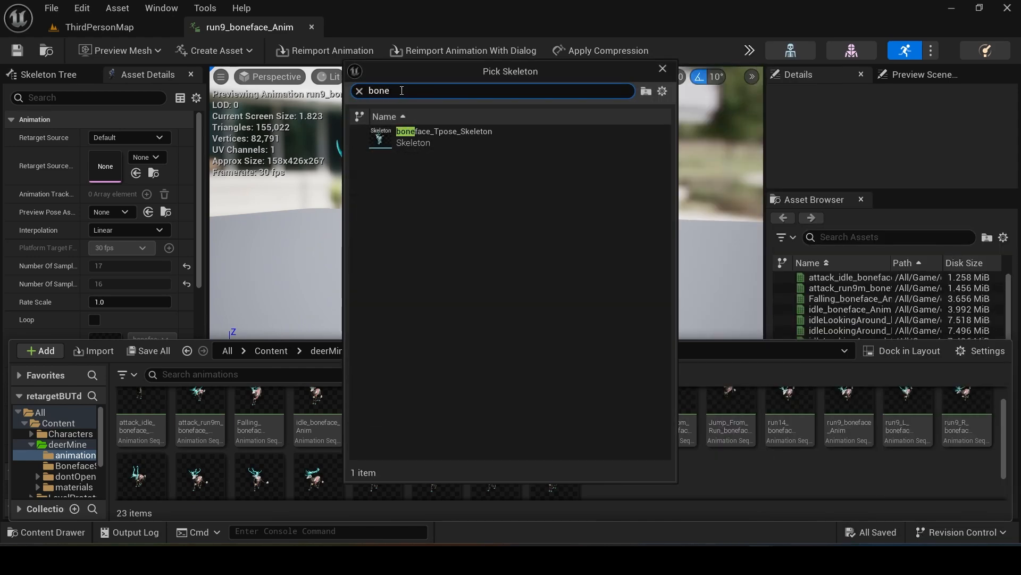
click(444, 137)
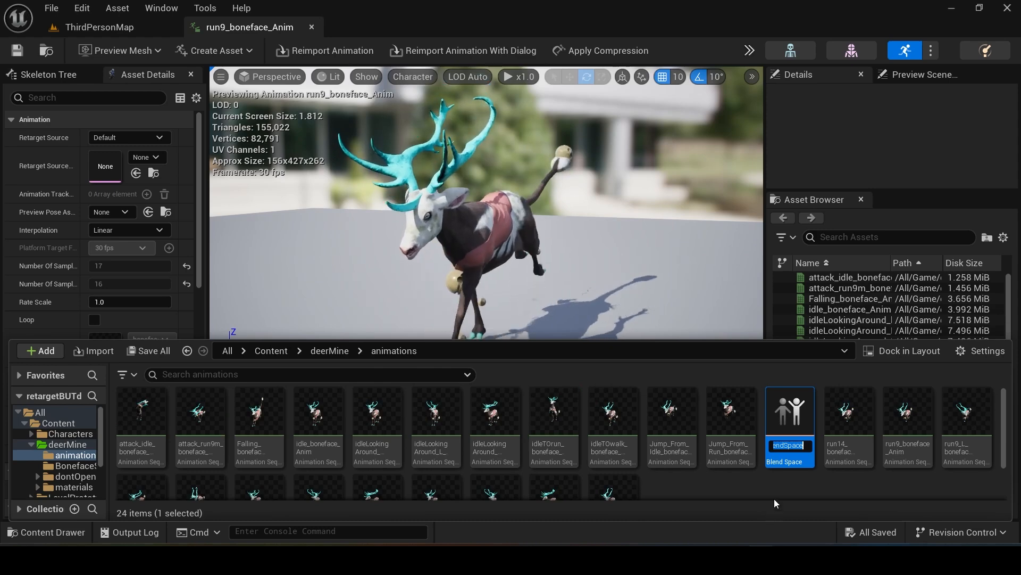
- Name the new Blend Space IdleWalkRun_Deer_BS and open it for editing with an enlarged sample graph
text(Idle)
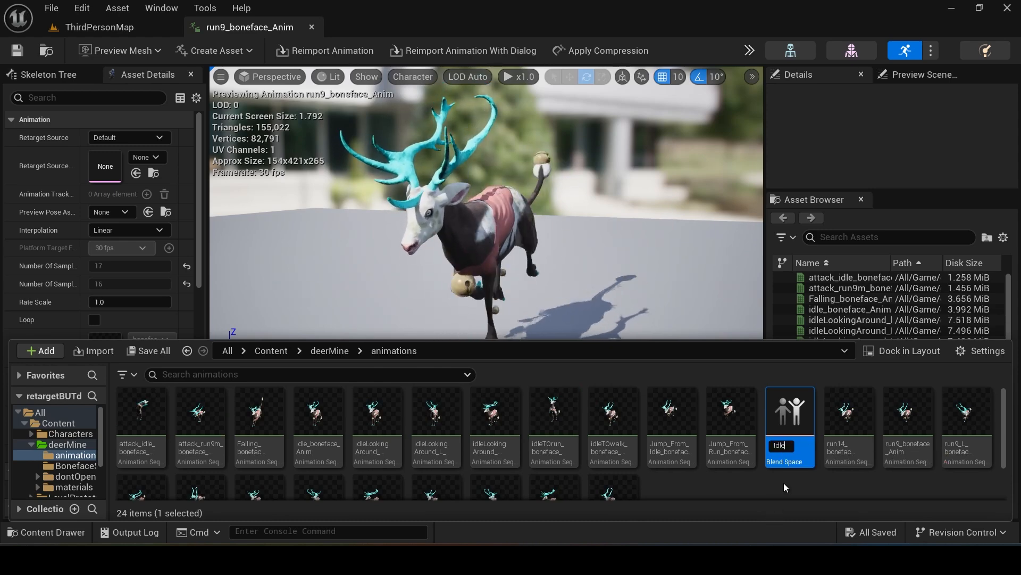
text(Walk)
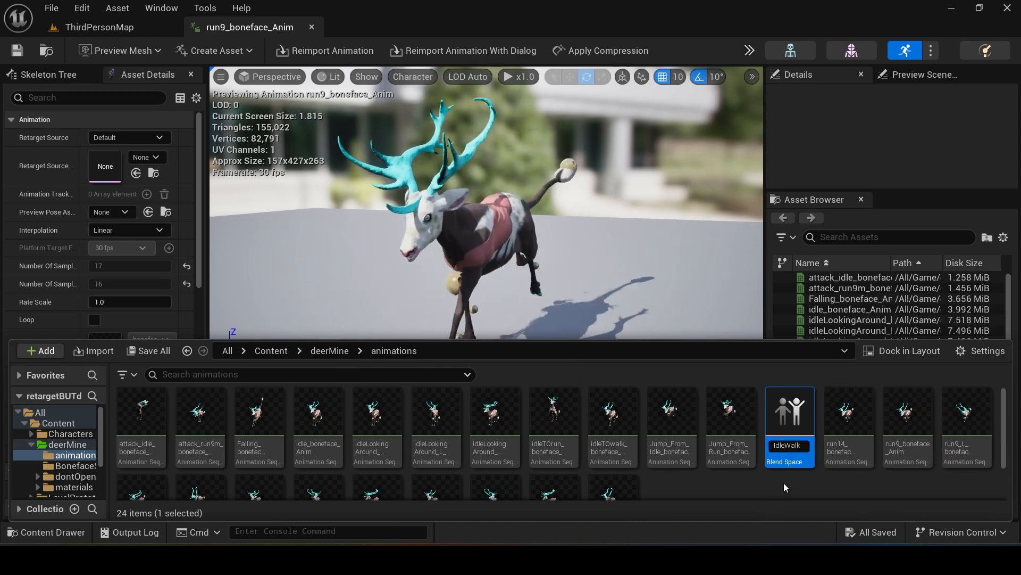
text(Run)
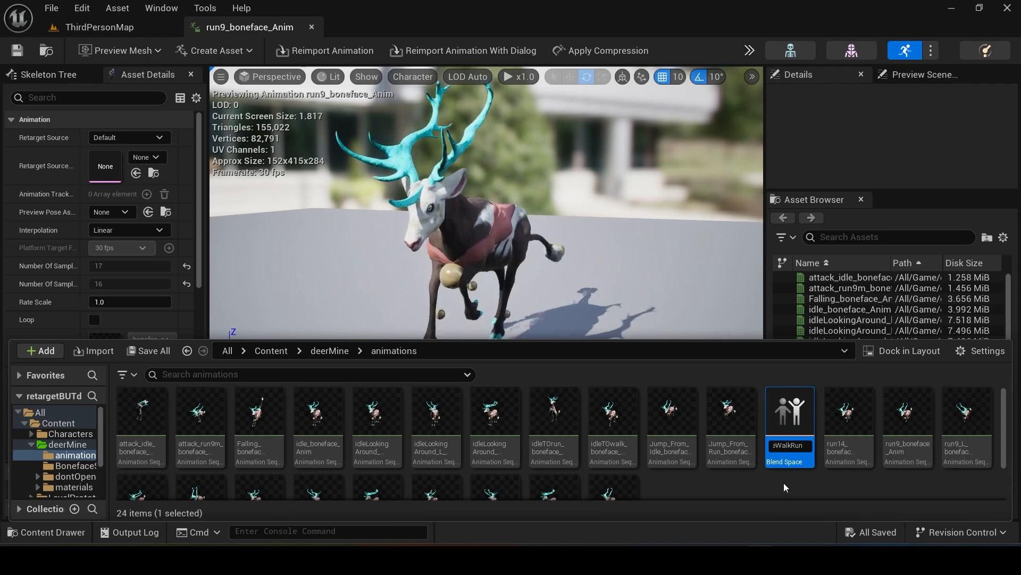
text(_Deer)
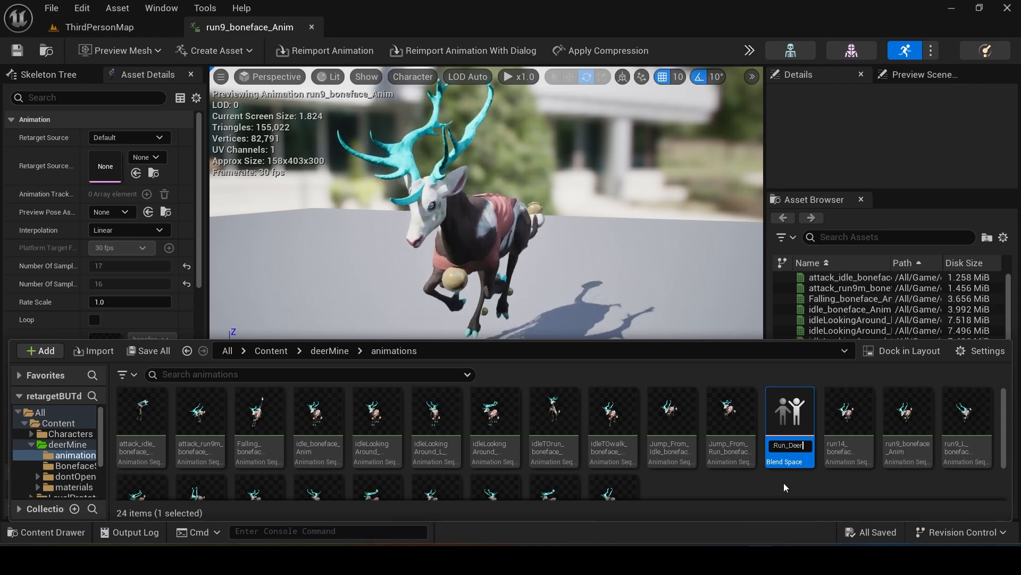
text(_)
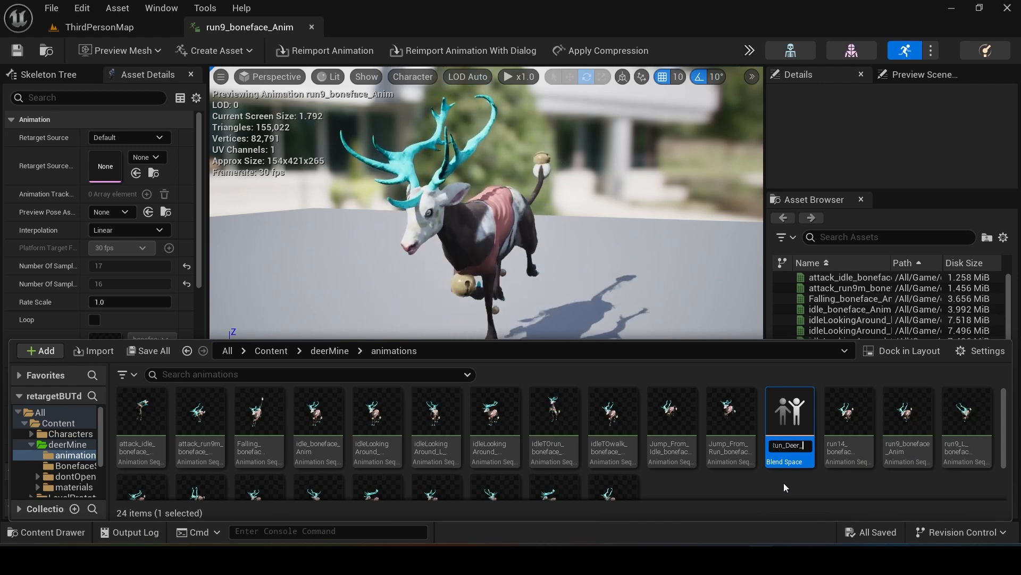
text(BS)
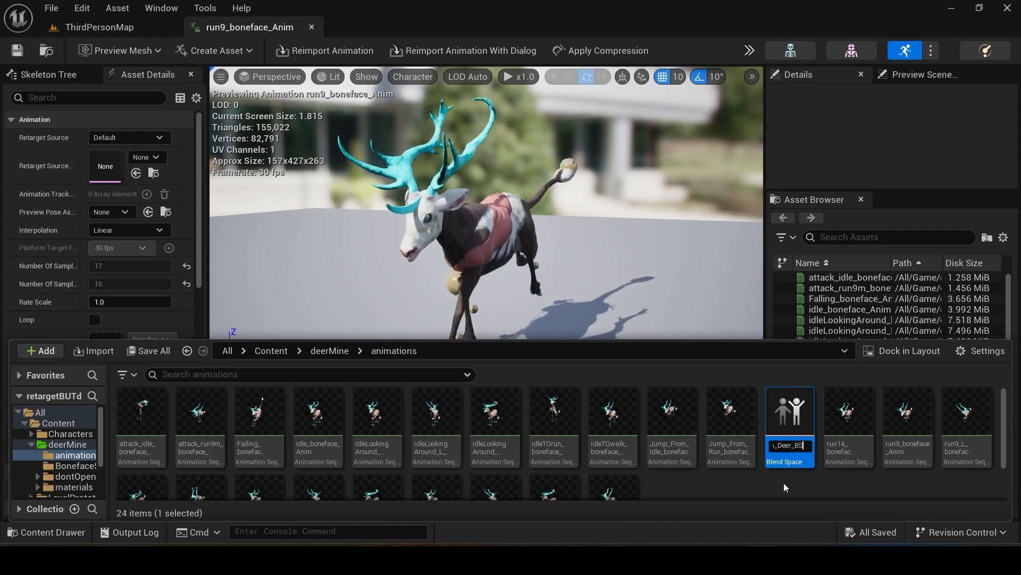
key(Return)
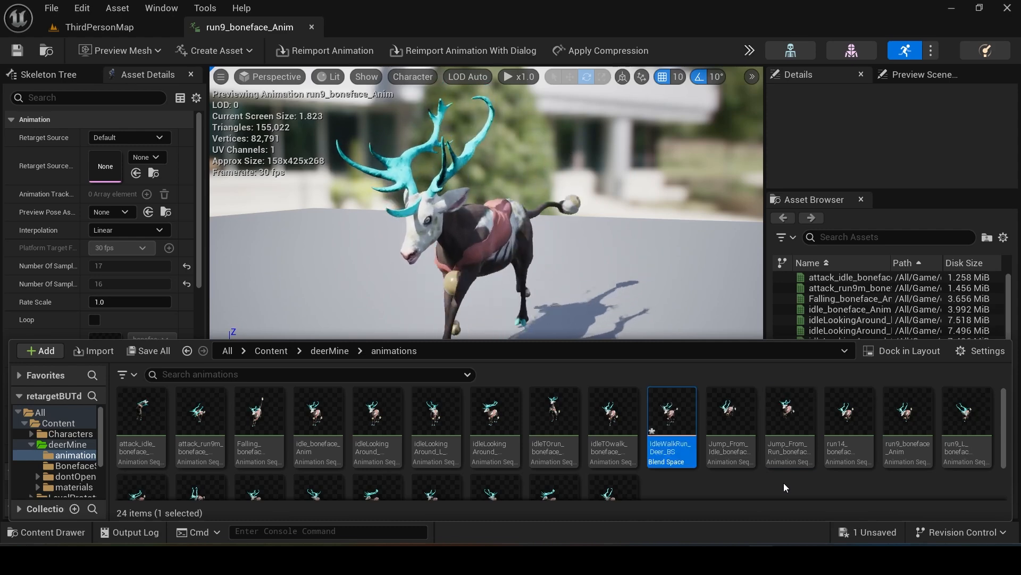
double_click(672, 416)
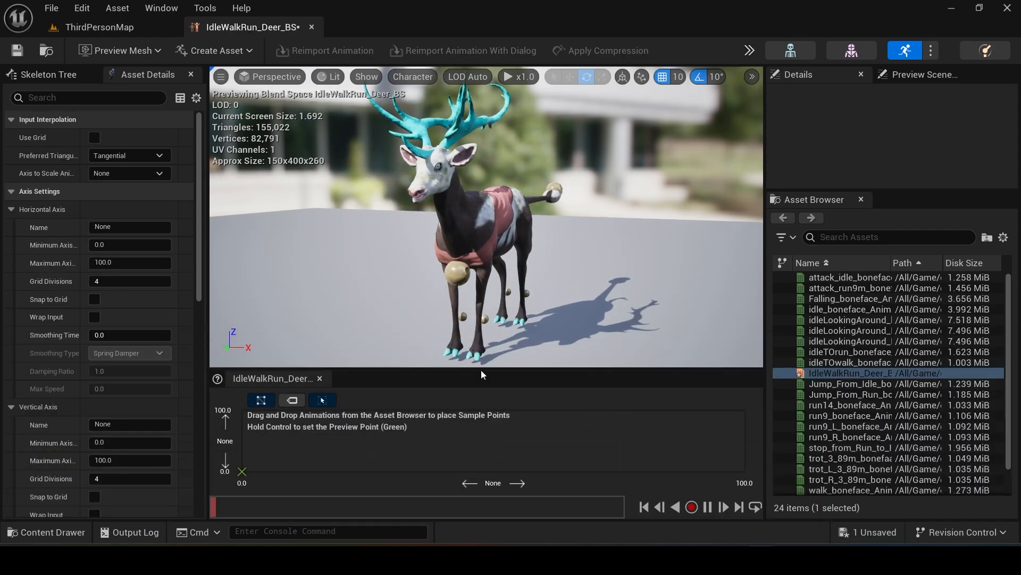
drag(494, 367, 495, 299)
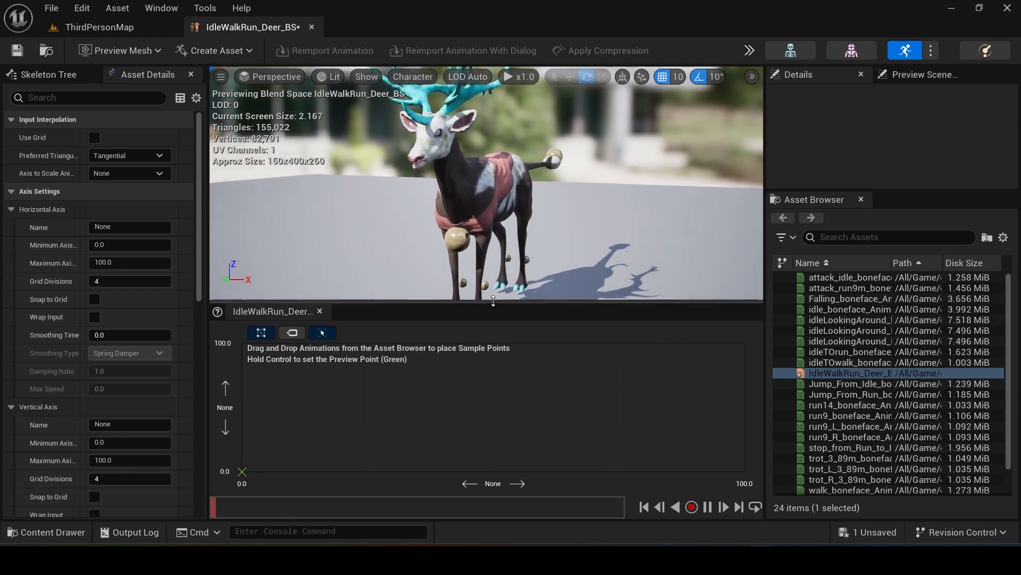
scroll(562, 171, down, 4)
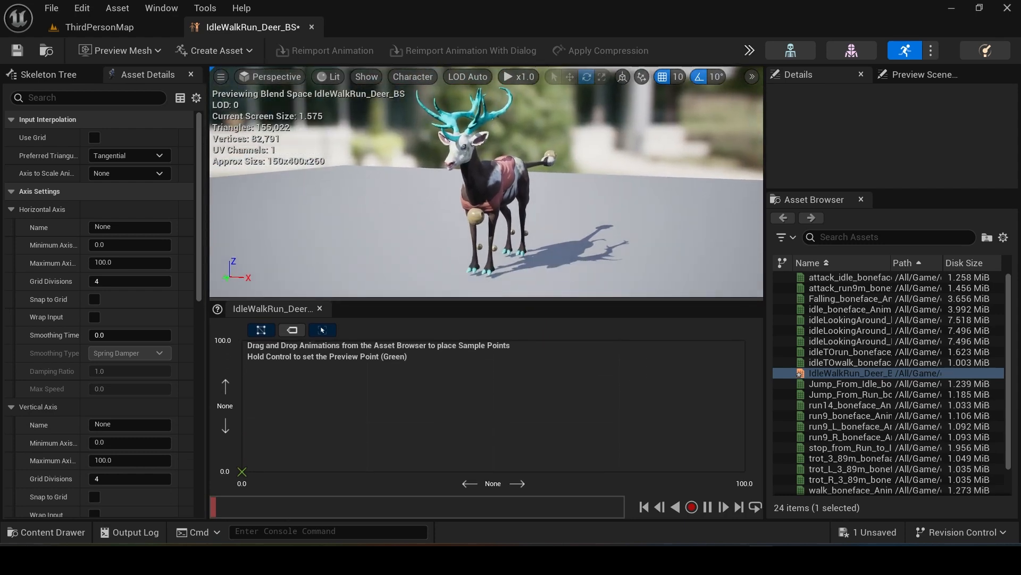
- Name the Blend Space's horizontal axis direction and its vertical axis speed
text(speed)
key(Return)
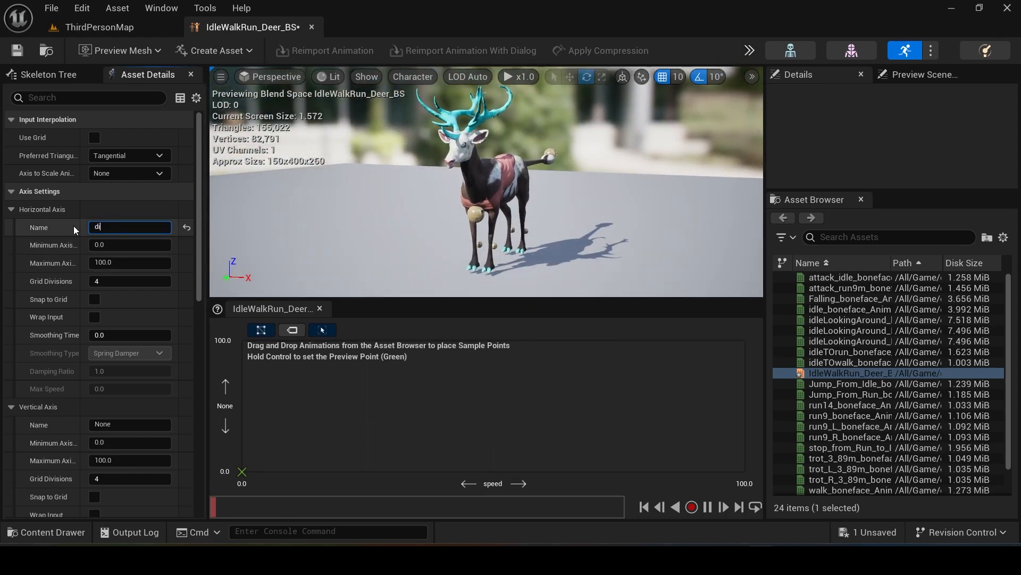
text(direction)
key(Return)
click(385, 426)
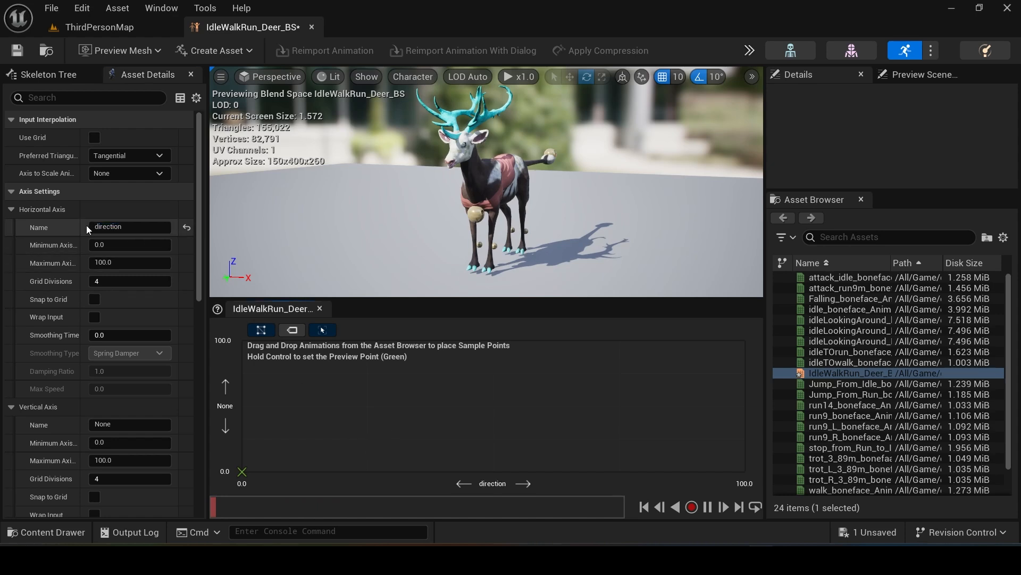
click(89, 424)
text(speed)
key(Return)
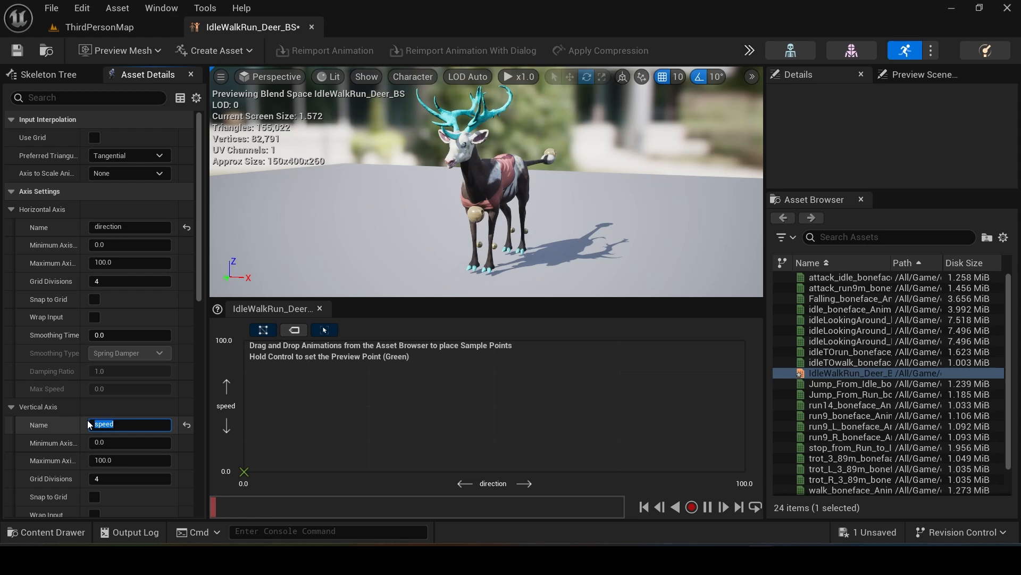
- Set the maximum value of the speed axis to 900
scroll(165, 450, down, 1)
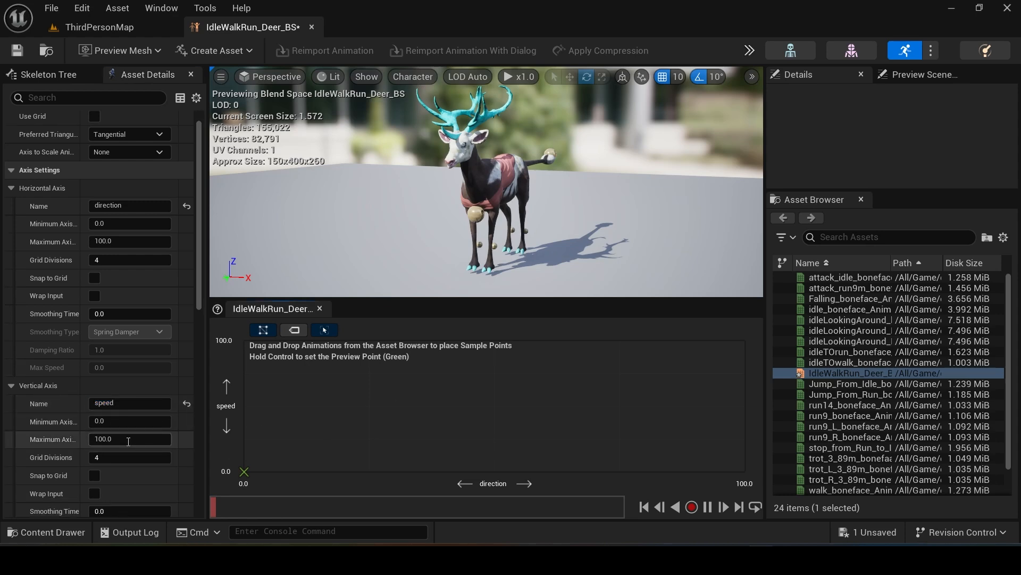
text(900)
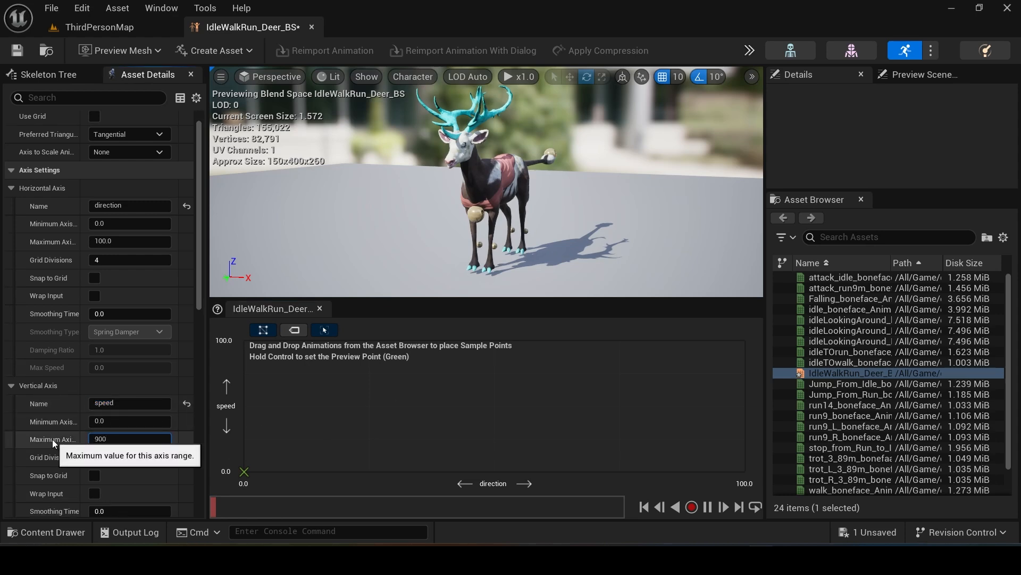
key(Return)
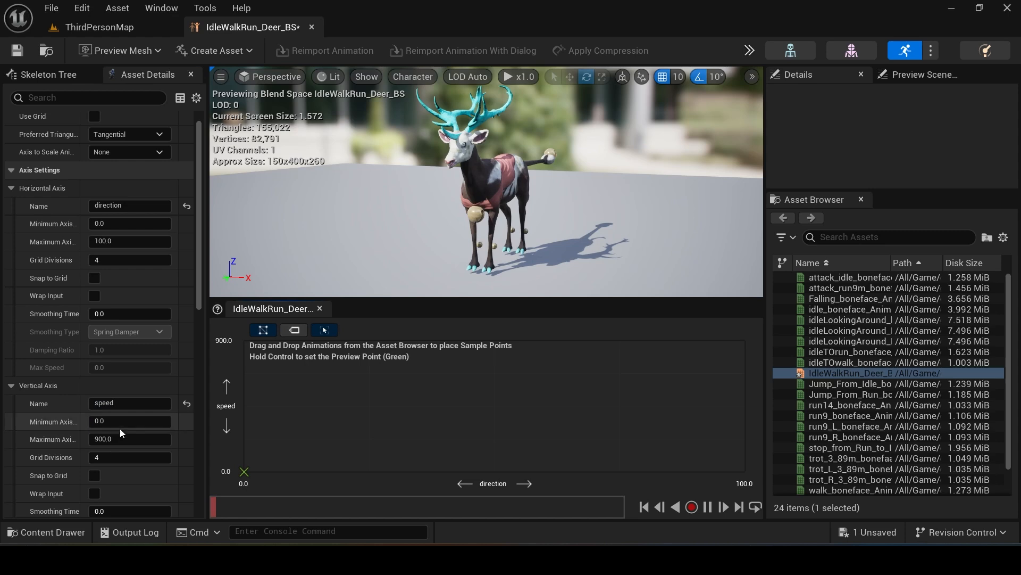
- Set the direction axis range from -15 to 15 with 2 grid divisions and turn on its Snap to Grid
scroll(119, 429, up, 1)
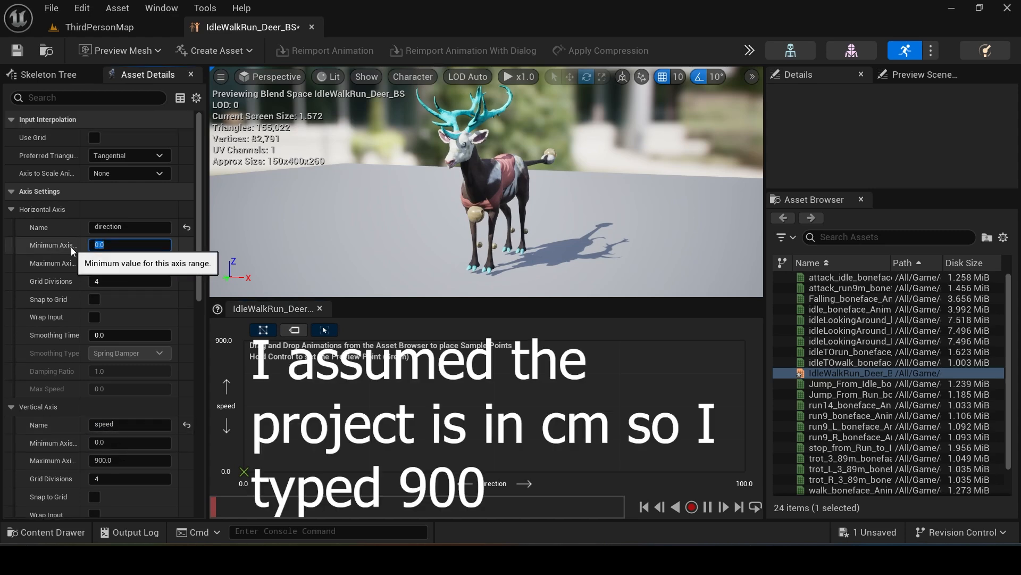
text(-15)
key(Return)
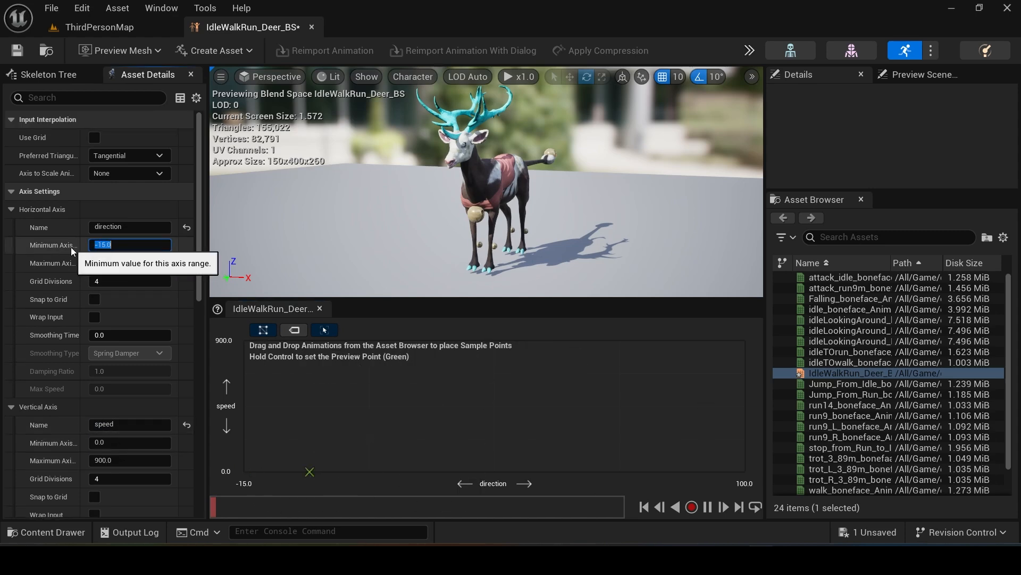
text(1)
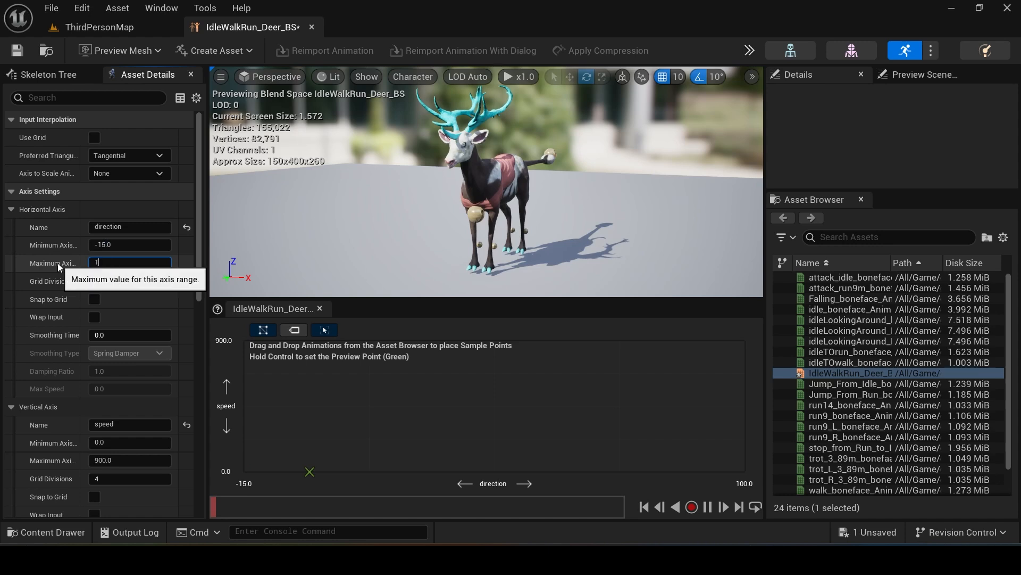
text(5)
key(Return)
click(94, 300)
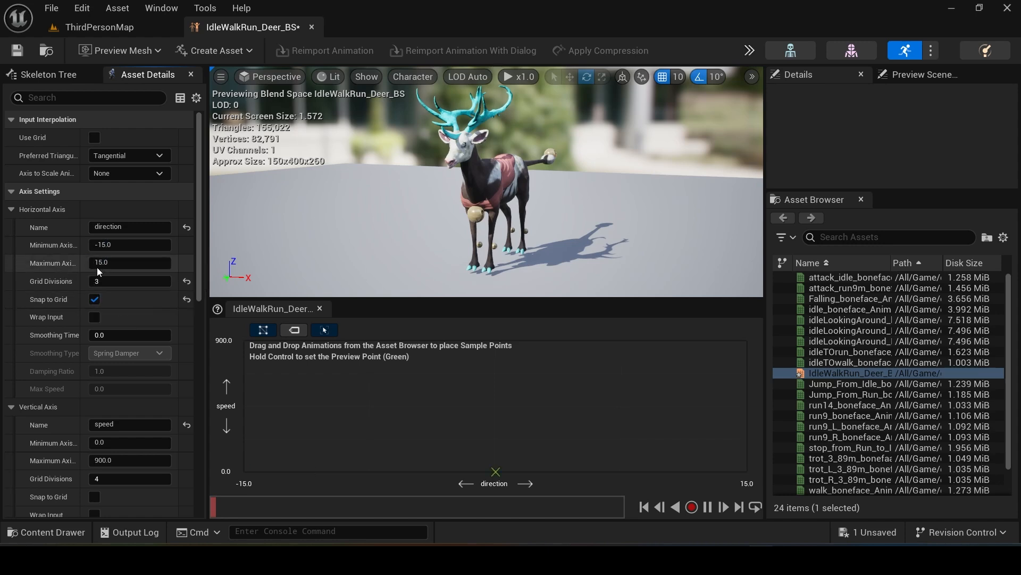
click(97, 281)
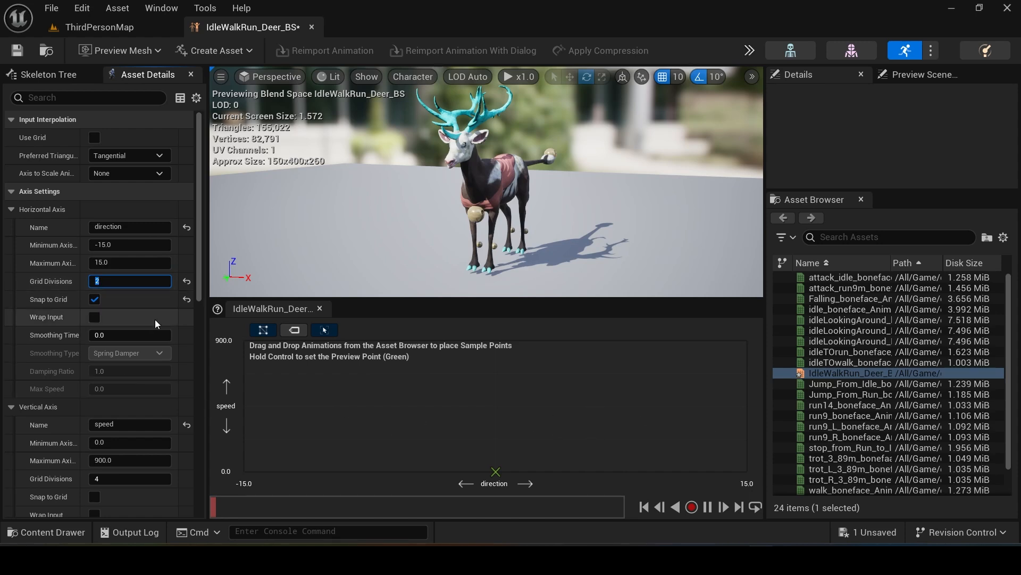
click(132, 301)
- Find idleLookingAround_boneface_Anim among the assets and place it as a sample at direction 0, speed 0
scroll(139, 402, down, 2)
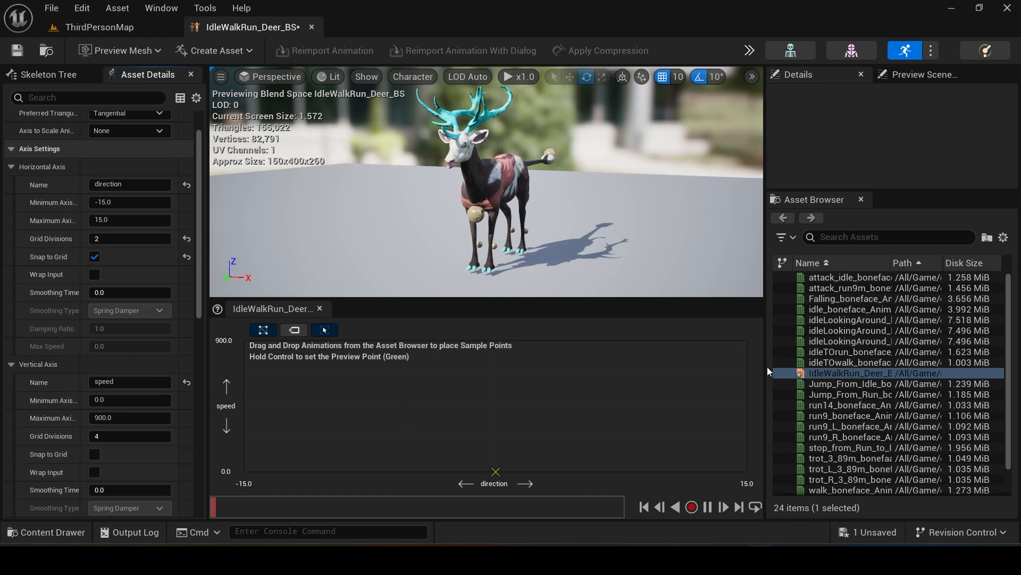
click(851, 237)
text(idlelook)
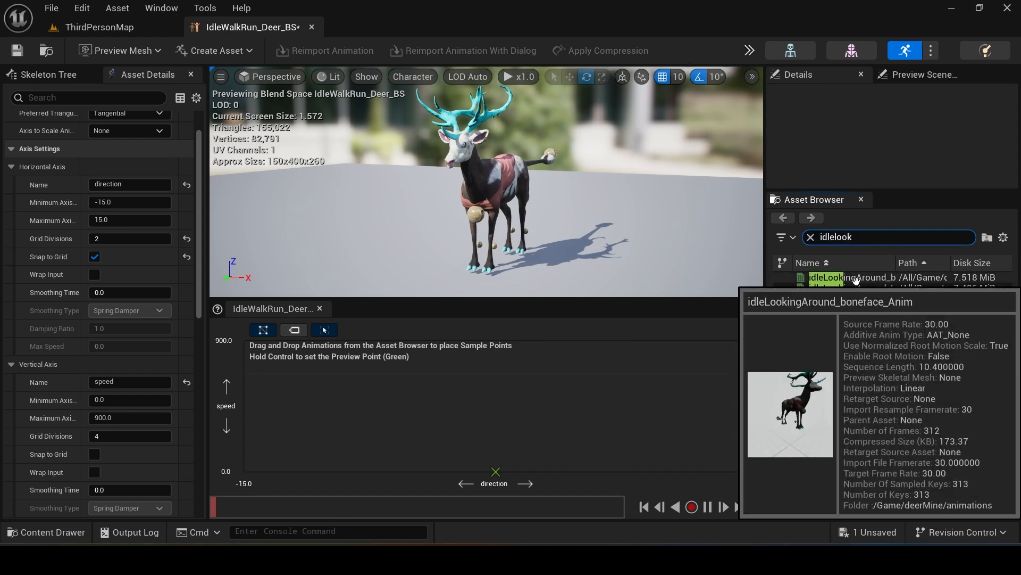
drag(857, 277, 485, 445)
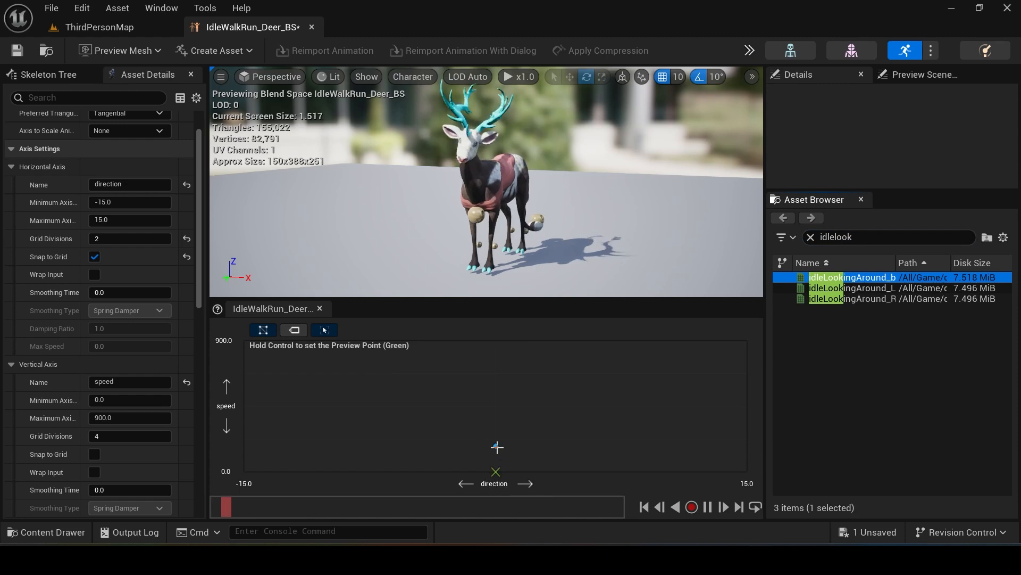
click(486, 331)
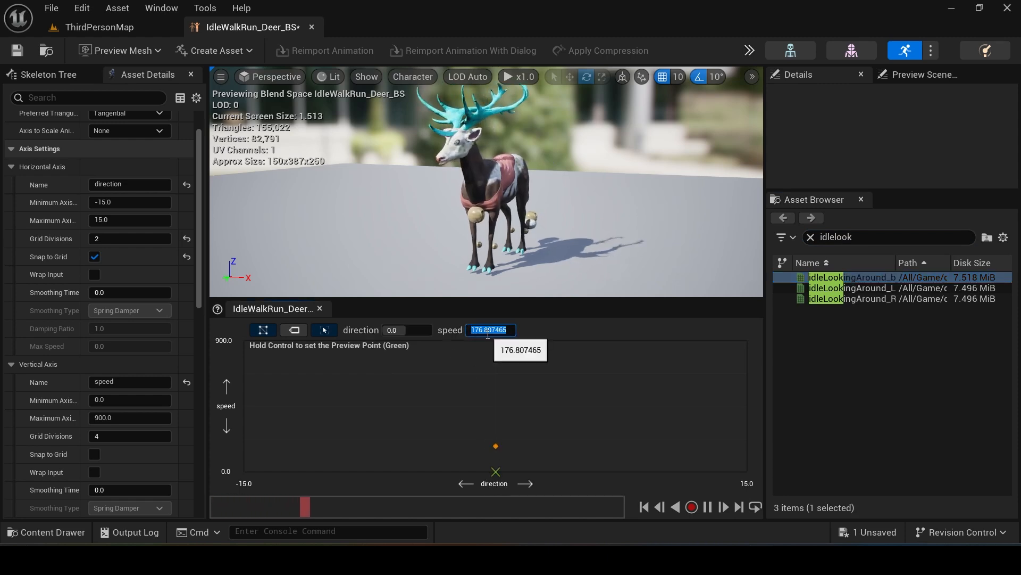
click(472, 423)
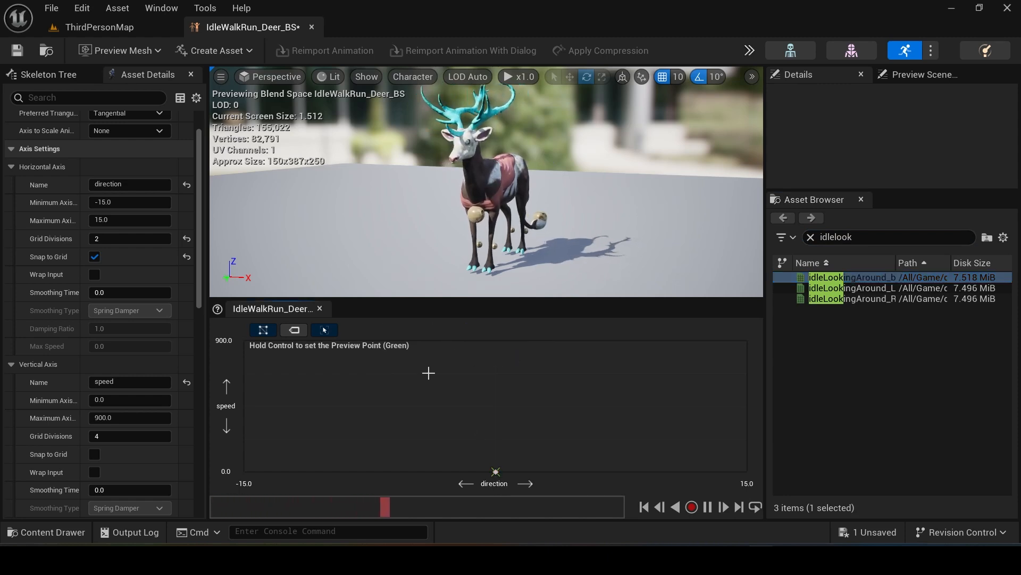
click(496, 472)
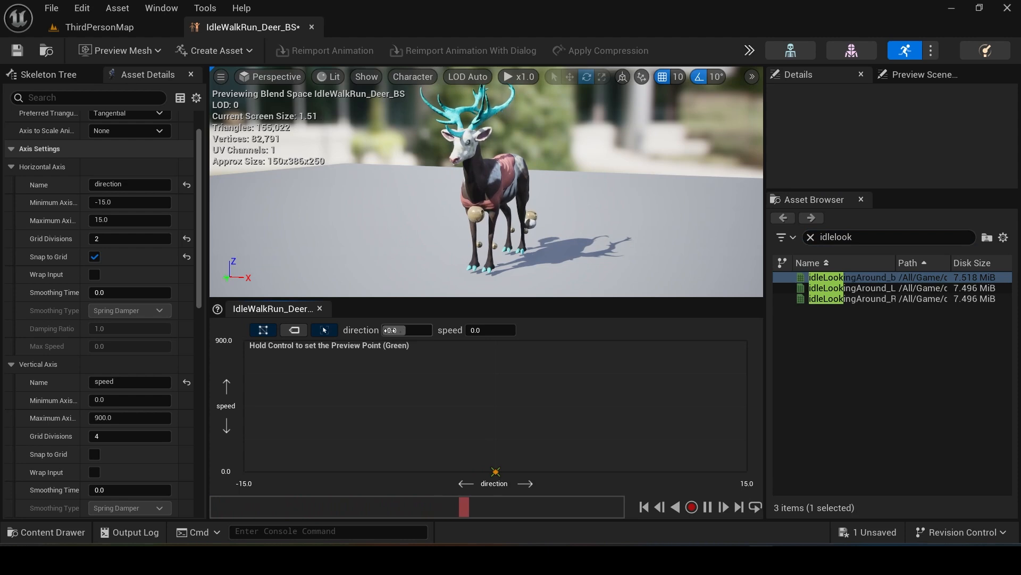
- Place idleLookingAround_L_boneface_Anim at direction -15 and its R counterpart at direction 15, both at speed 0
drag(851, 288, 244, 466)
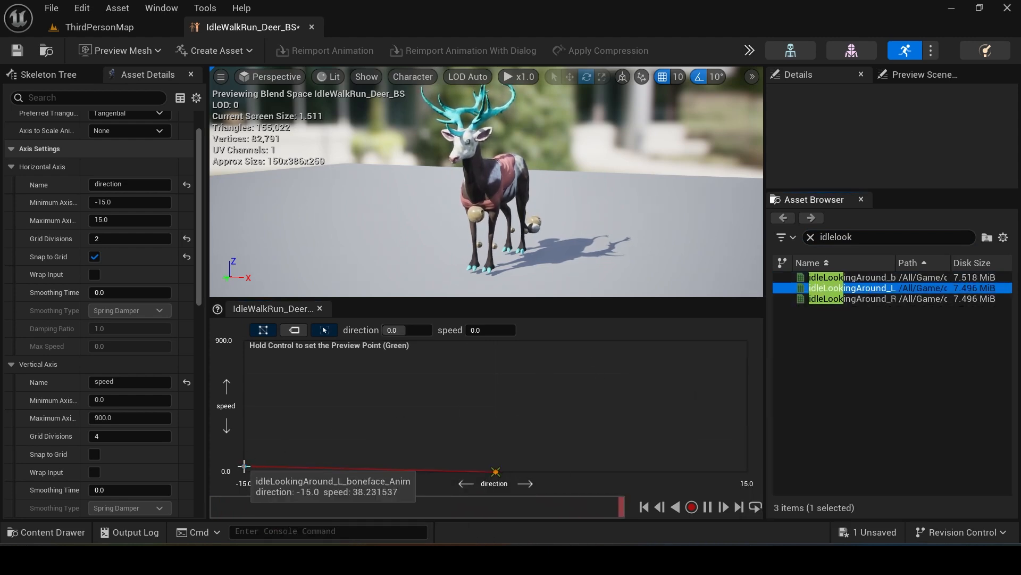
click(483, 330)
text(0)
key(Return)
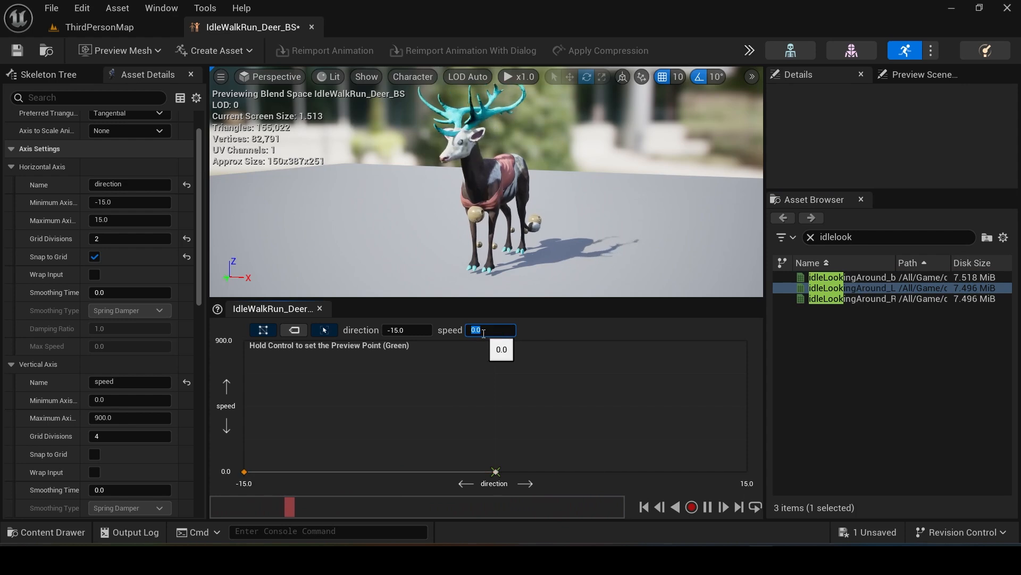
click(370, 443)
drag(873, 296, 747, 472)
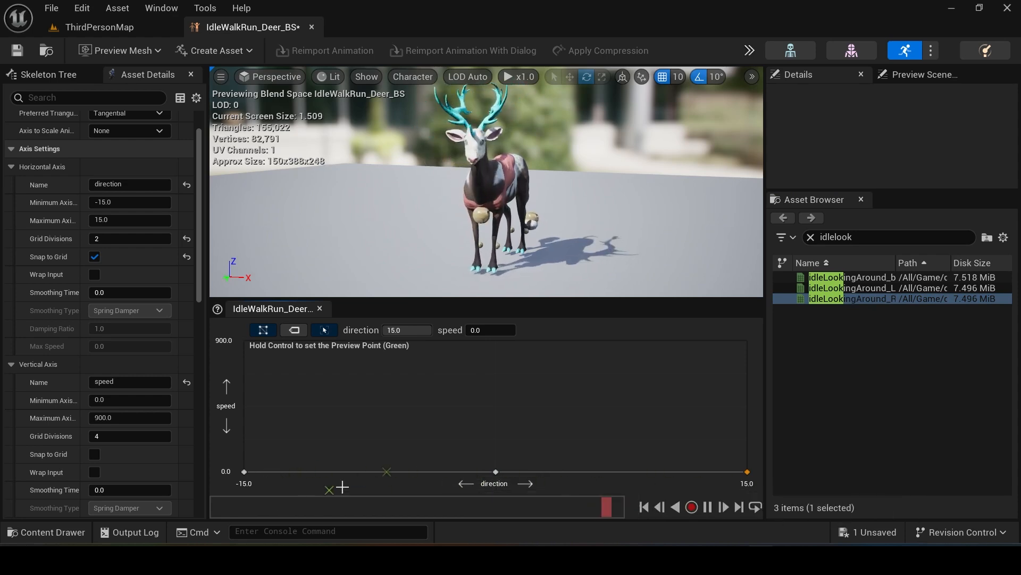
- Find walk_boneface_Anim among the assets and place it as a sample at direction 0, speed 120
click(812, 237)
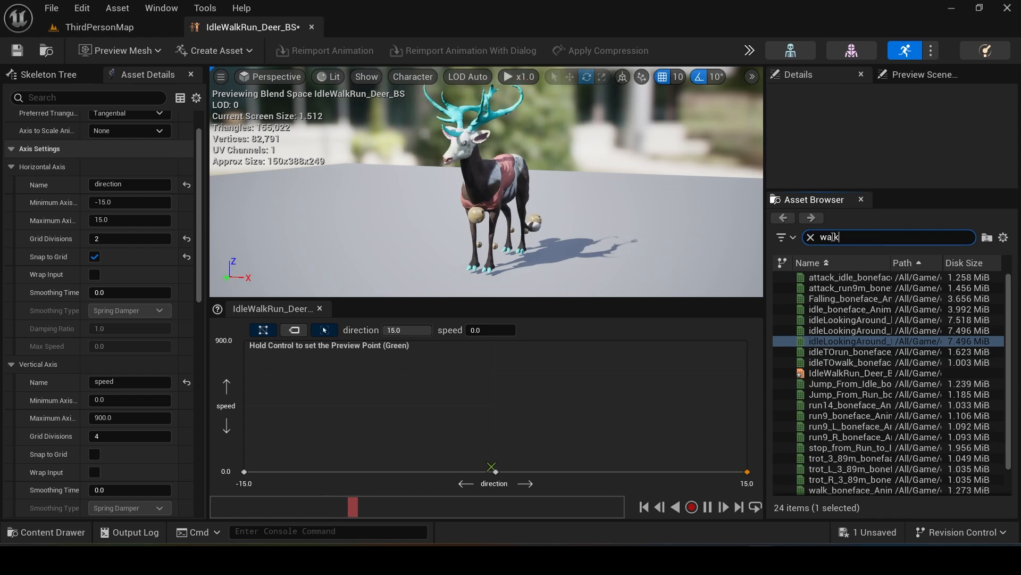
text(walk_)
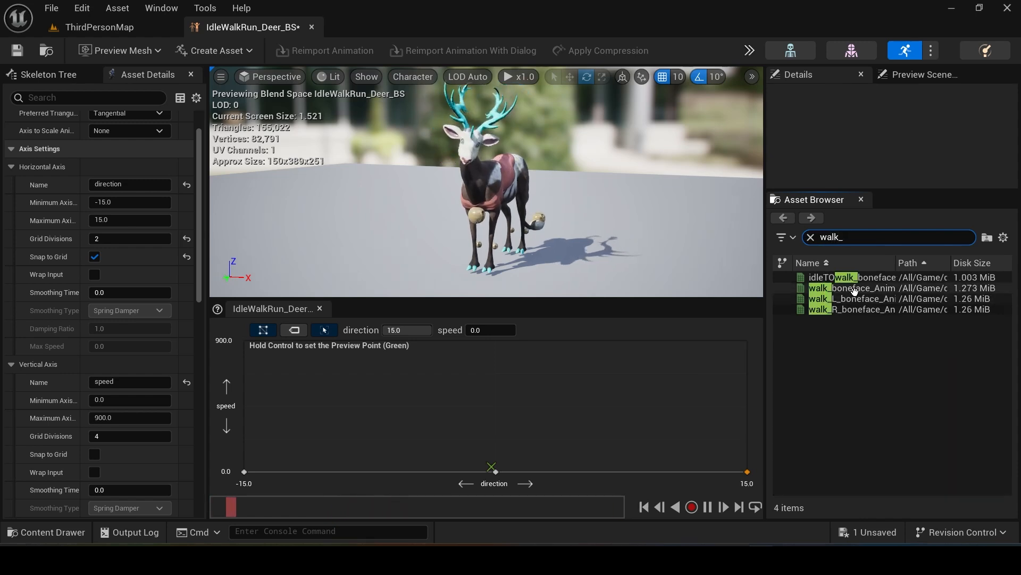
drag(852, 288, 495, 440)
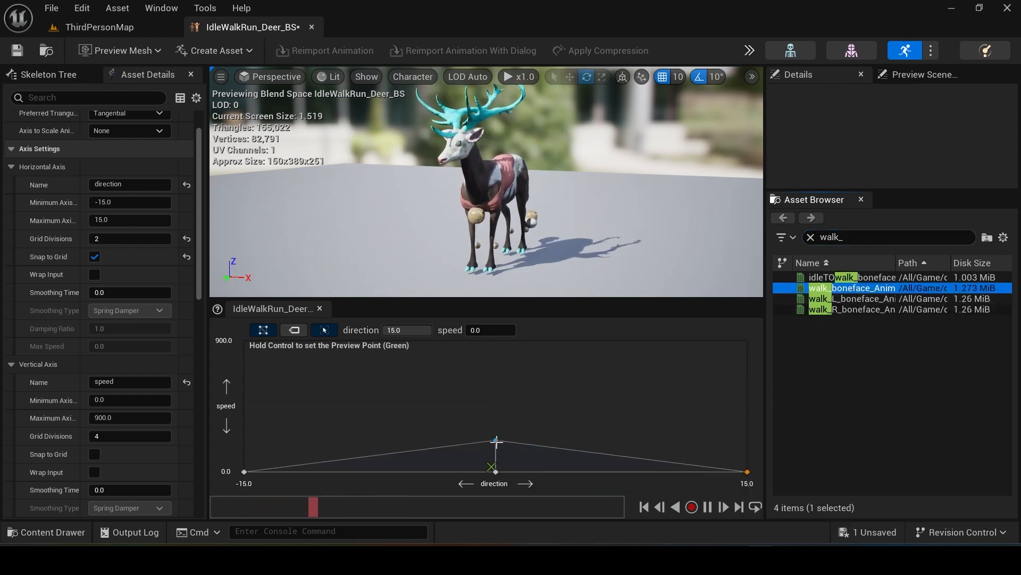
click(493, 333)
text(12)
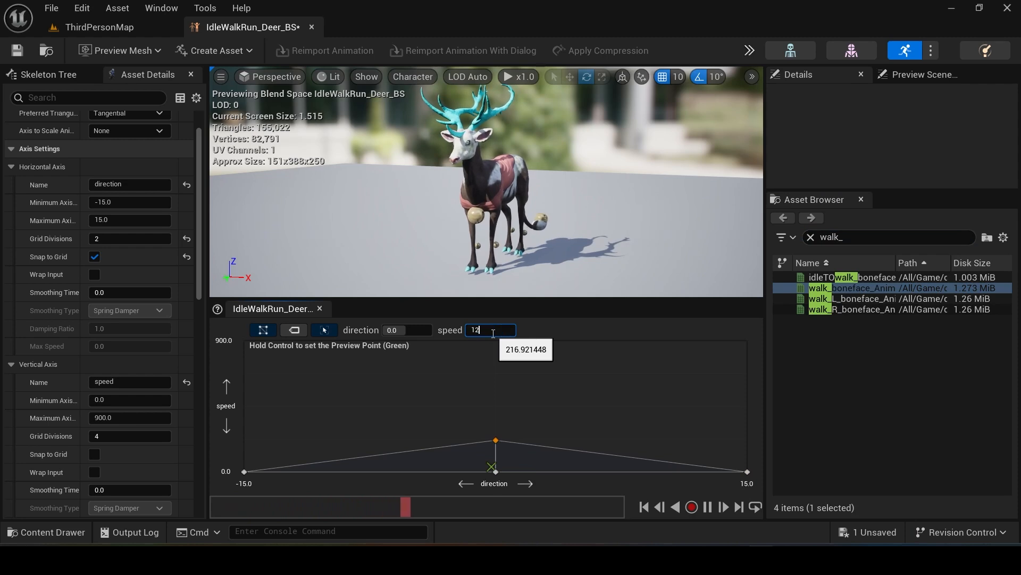
text(0)
key(Return)
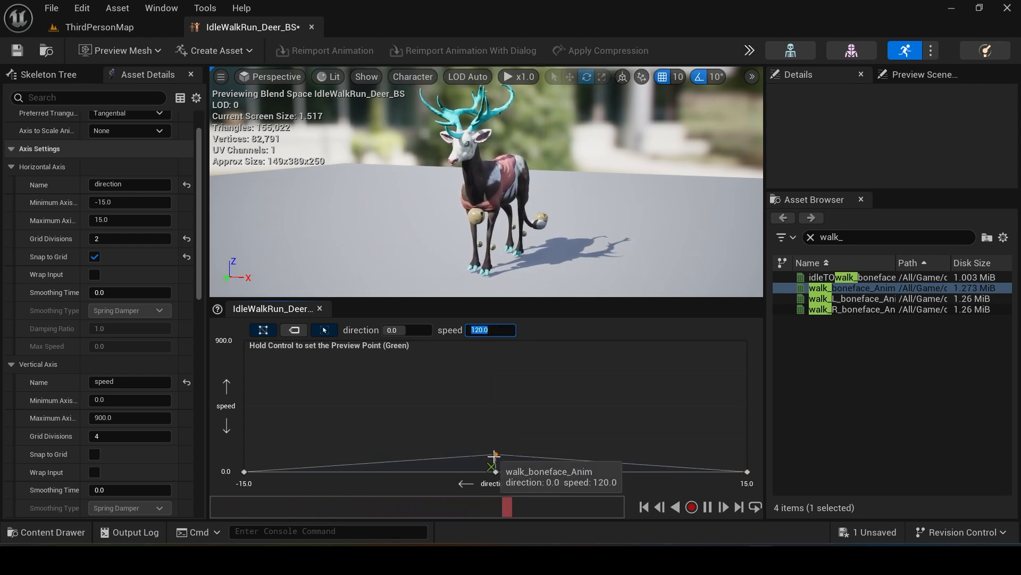
- Place walk_L_boneface_Anim at direction -15 and walk_R_boneface_Anim at direction 15, both at speed 120
drag(862, 300, 244, 450)
click(488, 334)
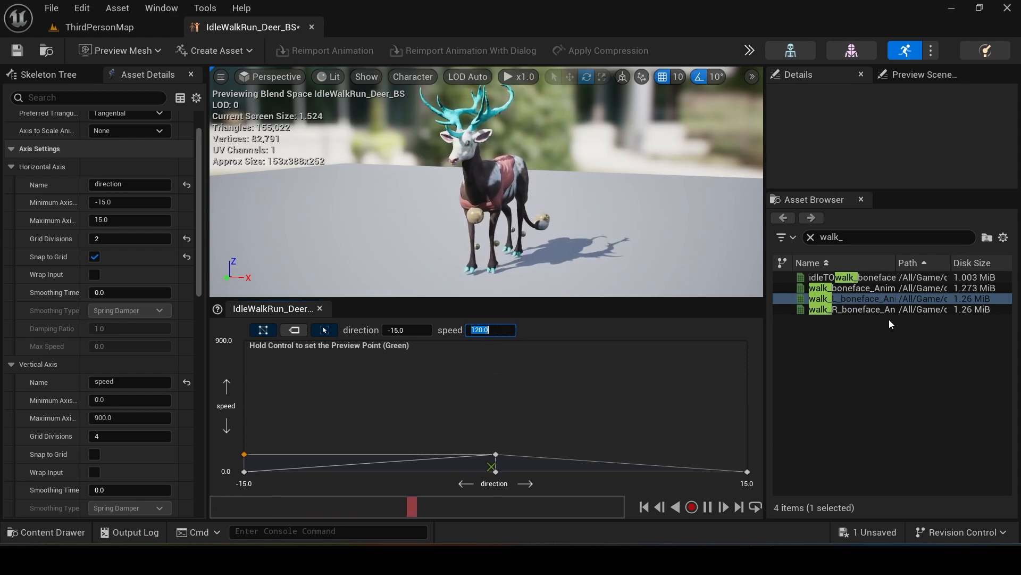
drag(851, 309, 748, 444)
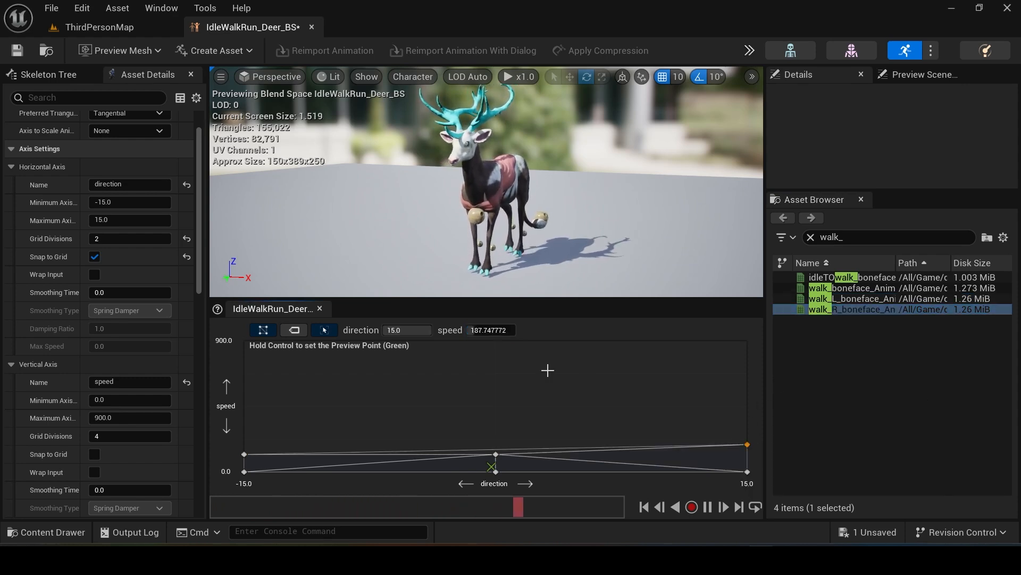
click(495, 330)
text(120)
key(Return)
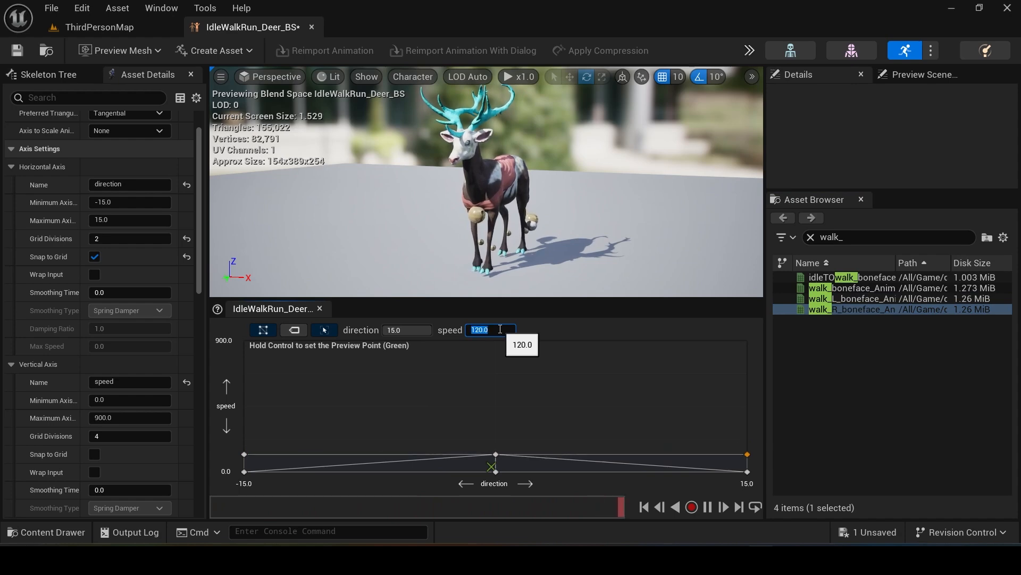
- Find the straight trot_3_89m animation among the assets and place it as a sample at direction 0, speed 389
click(811, 238)
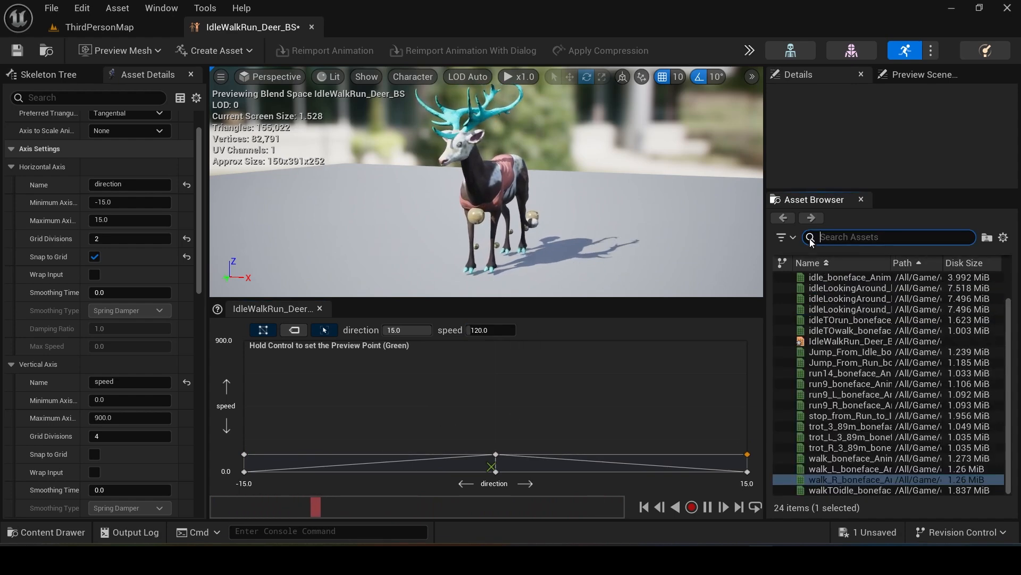
text(trot)
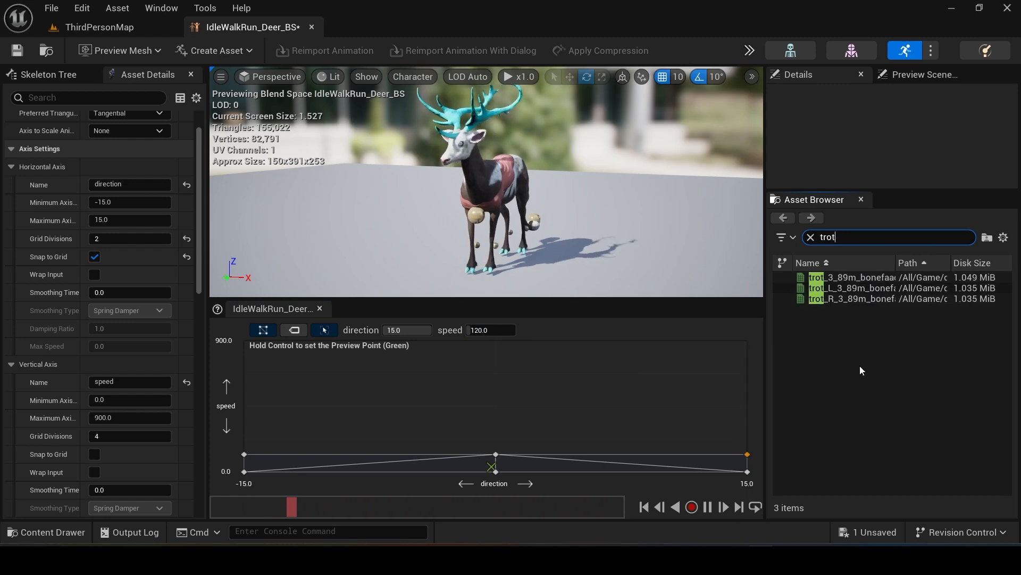
drag(836, 282, 495, 422)
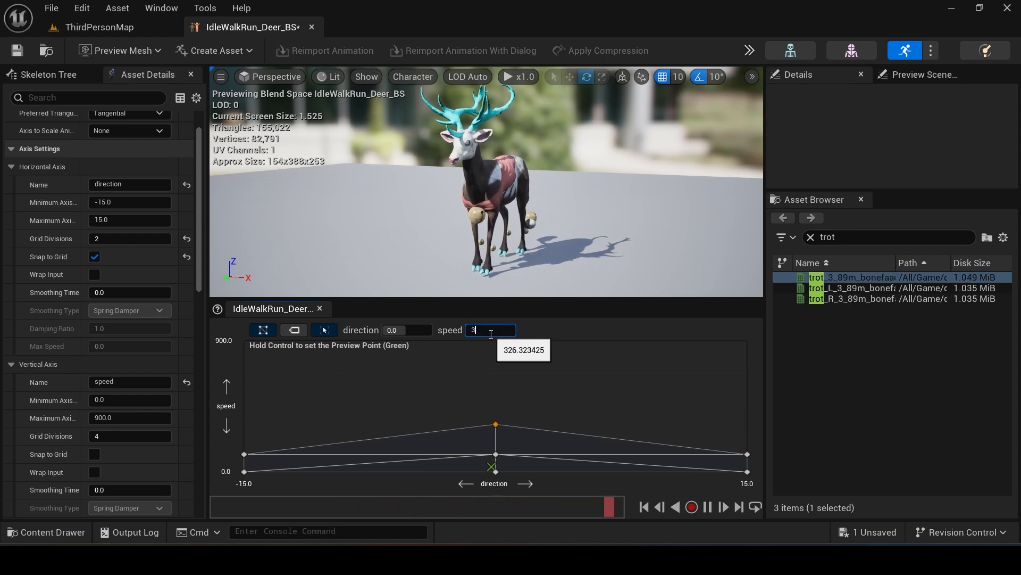
key(Return)
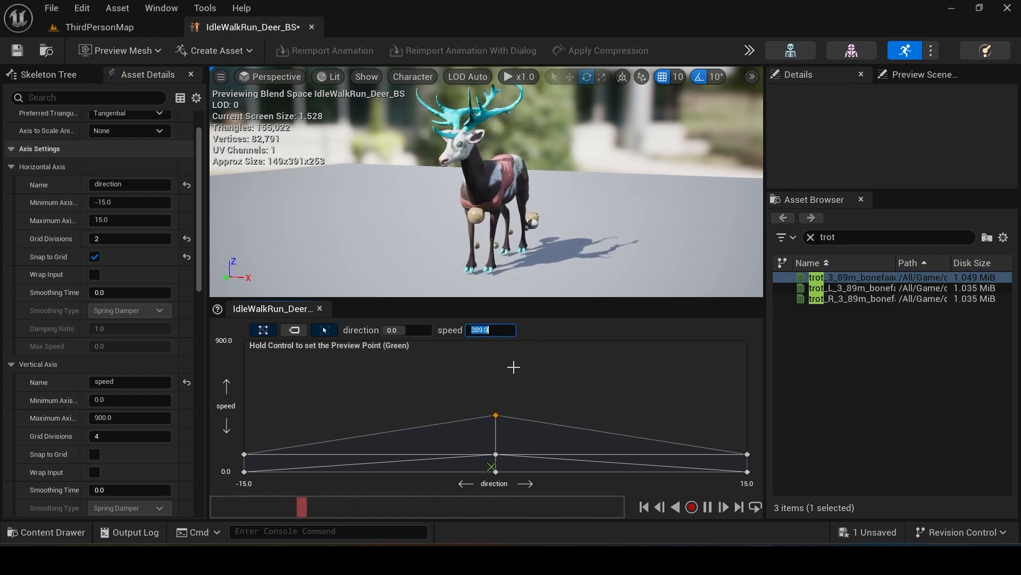
- Place the trot_L_3_89m animation at direction -15 and the trot_R_3_89m animation at direction 15, both at speed 389
drag(830, 288, 246, 420)
click(508, 330)
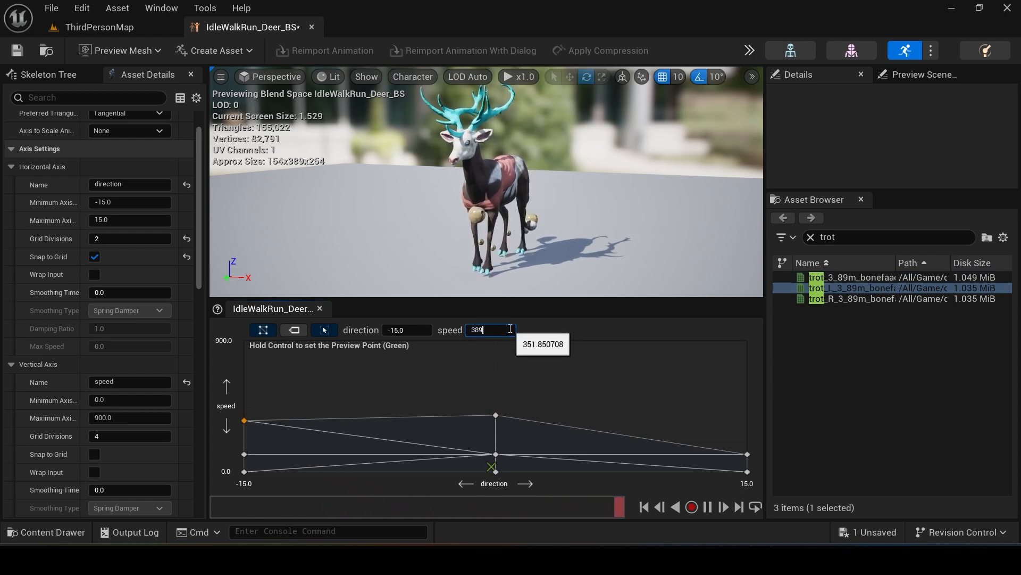
key(Return)
drag(851, 299, 746, 407)
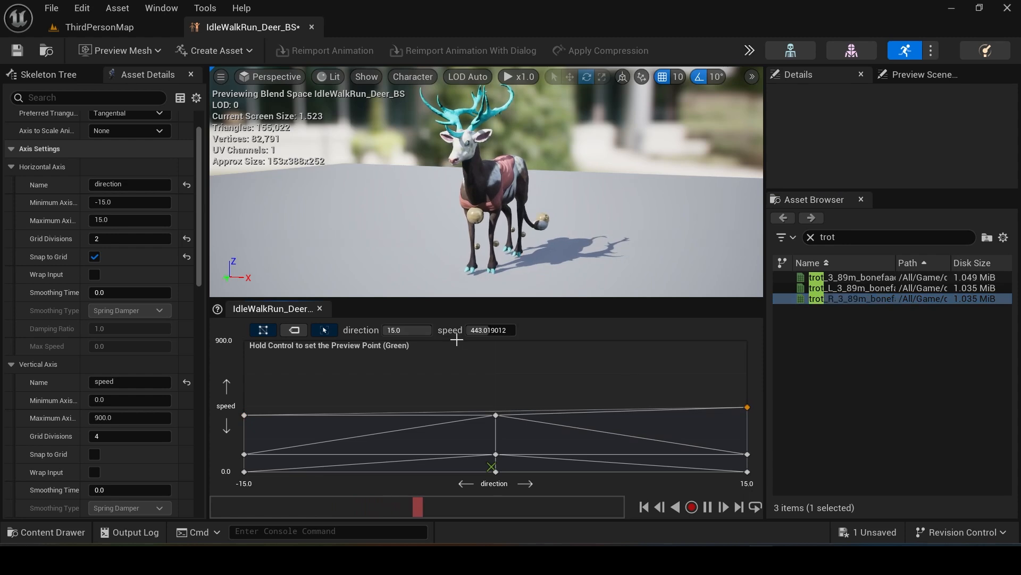
click(487, 332)
text(389)
key(Return)
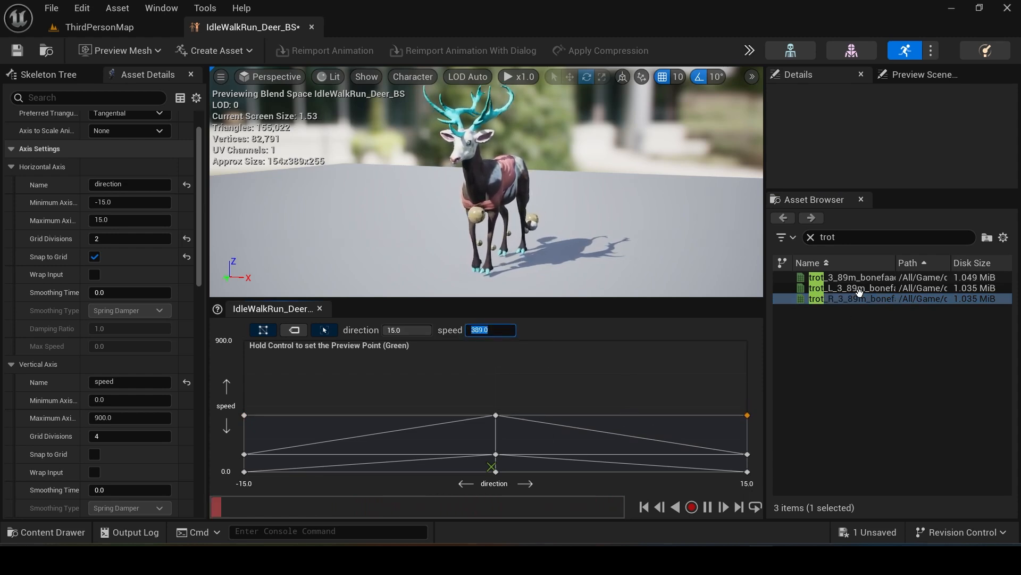
- Place run9_boneface_Anim at direction 0, run9_L_boneface_Anim at direction -15 and run9_R_boneface_Anim at direction 15, all at speed 900
click(811, 237)
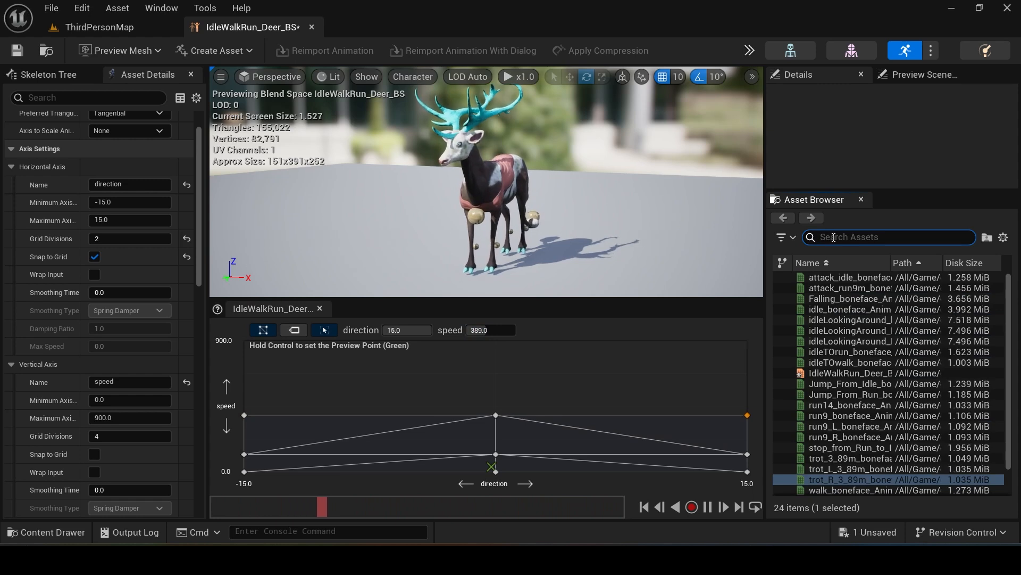
text(run9)
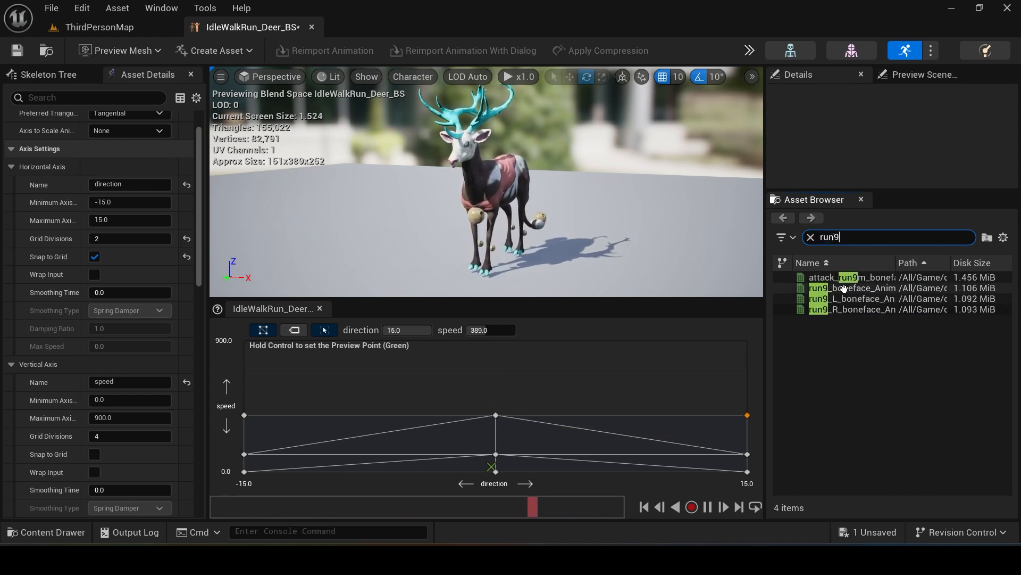
drag(844, 289, 496, 362)
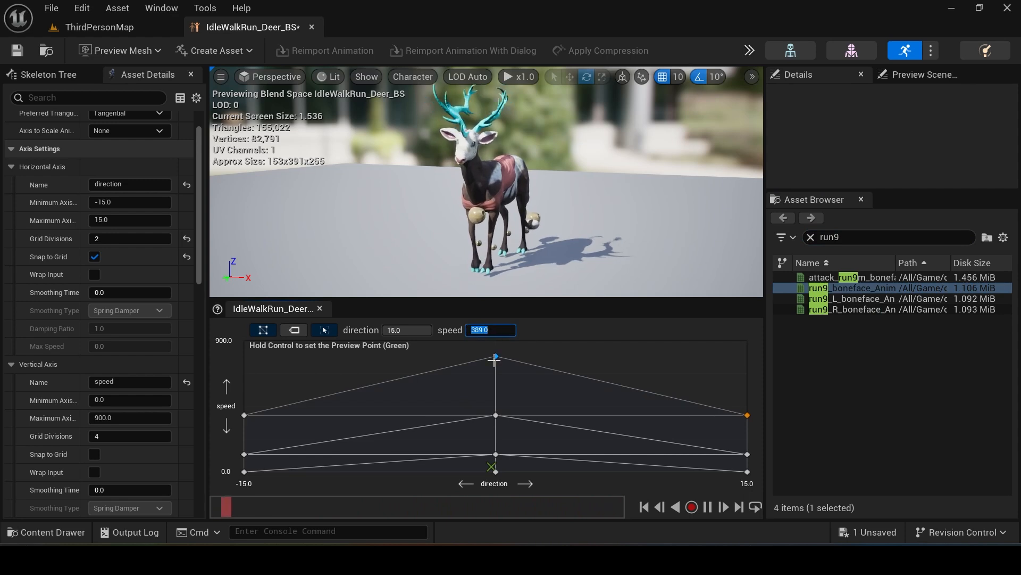
click(496, 358)
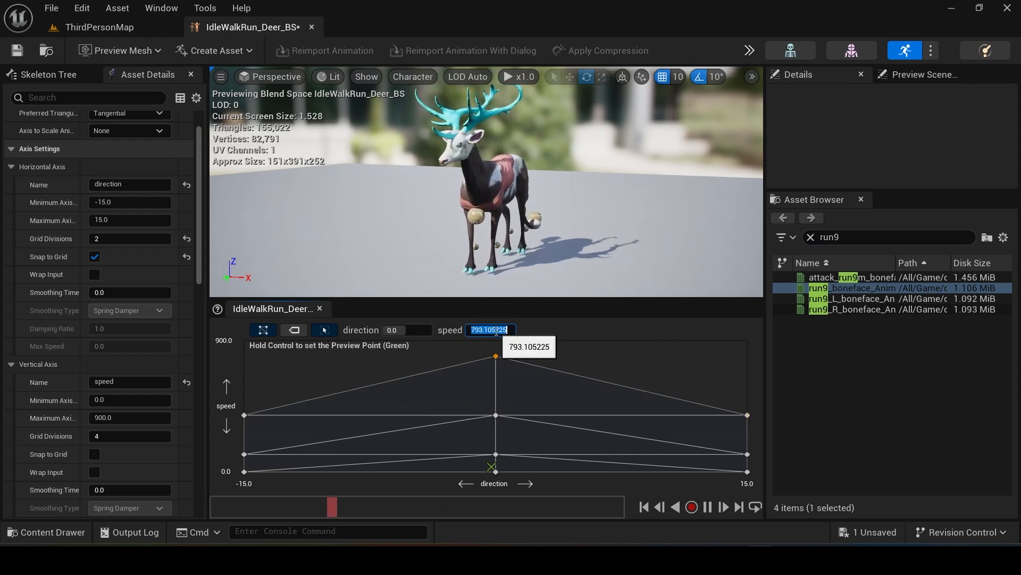
key(Return)
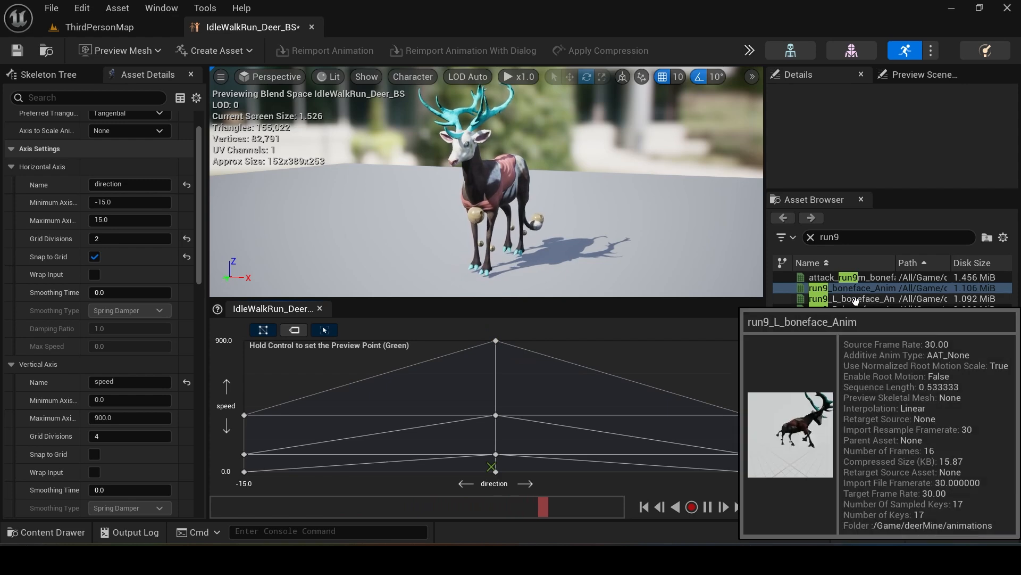
drag(851, 298, 245, 340)
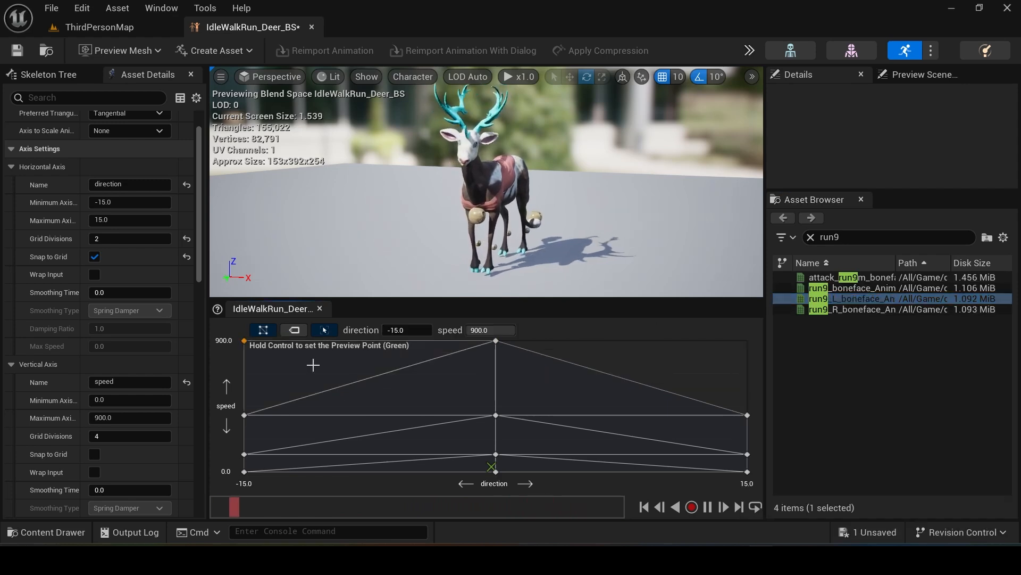
drag(851, 309, 782, 343)
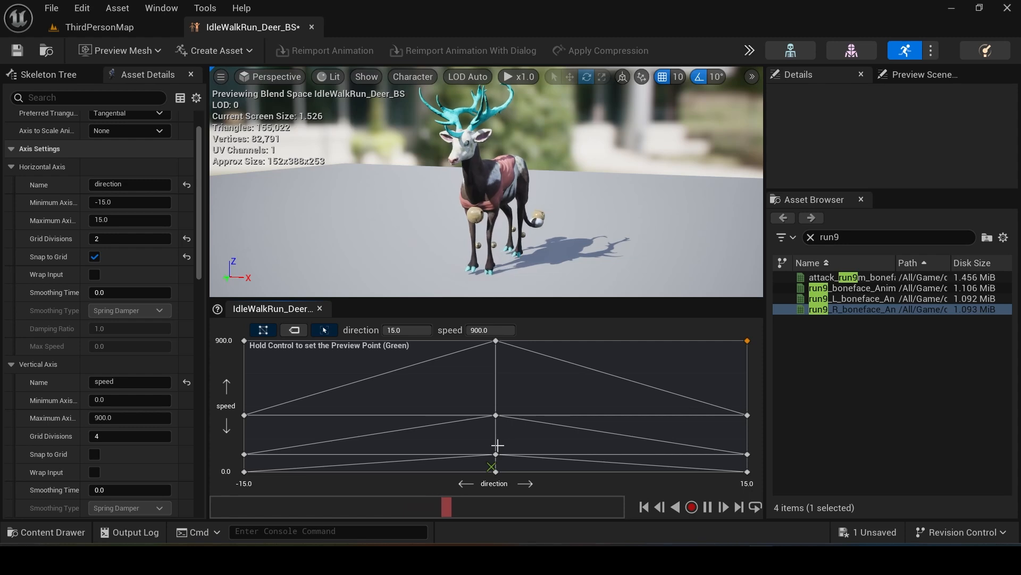
- Preview the blended deer motion across the direction and speed grid and save the Blend Space
key(ctrl)
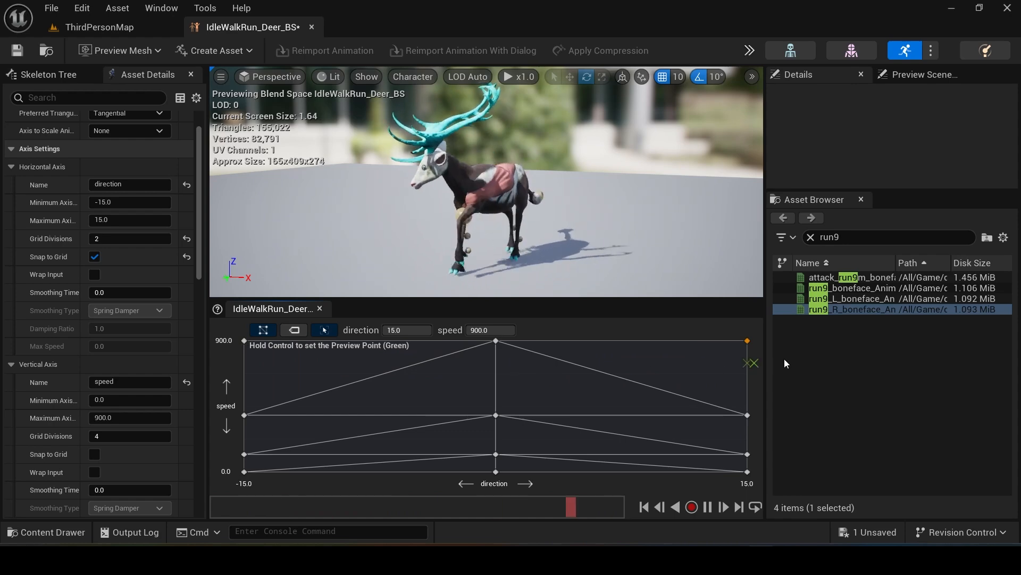
key(ctrl+s)
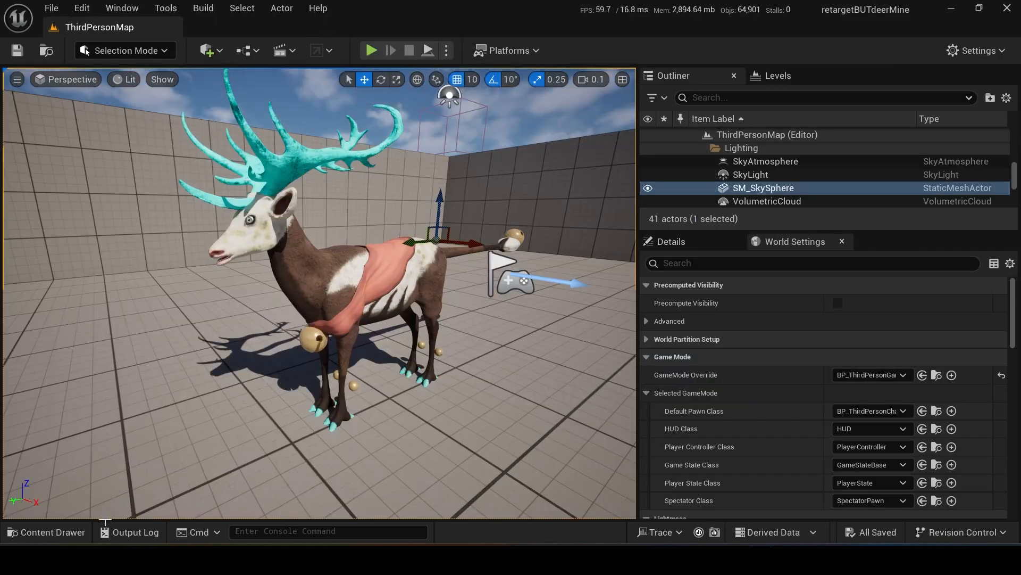
- Create an Animation Blueprint for boneface_Tpose_Skeleton in the BonefaceSIMPLE folder of deerMine and name it Deer_ABP
click(68, 532)
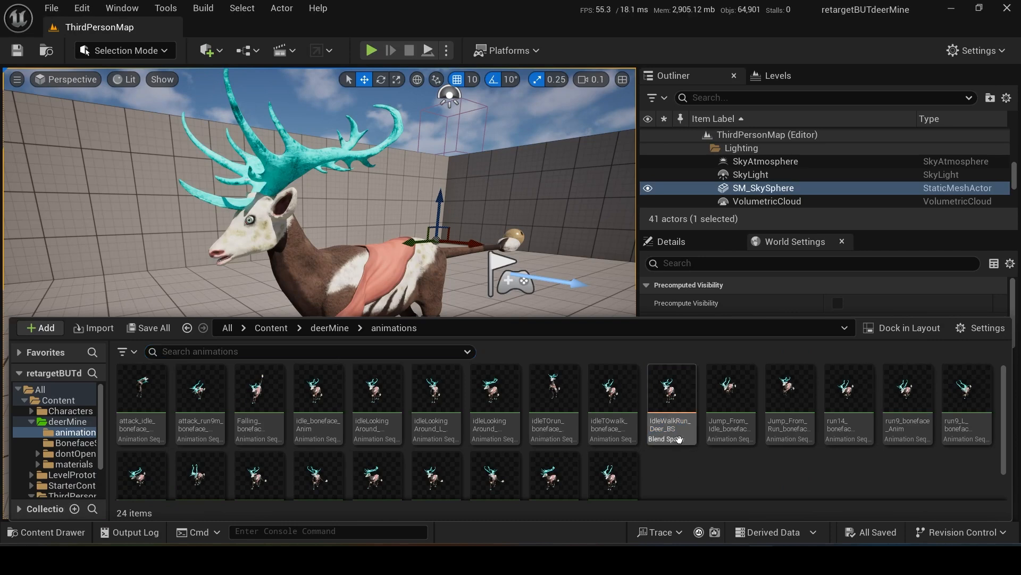
click(329, 328)
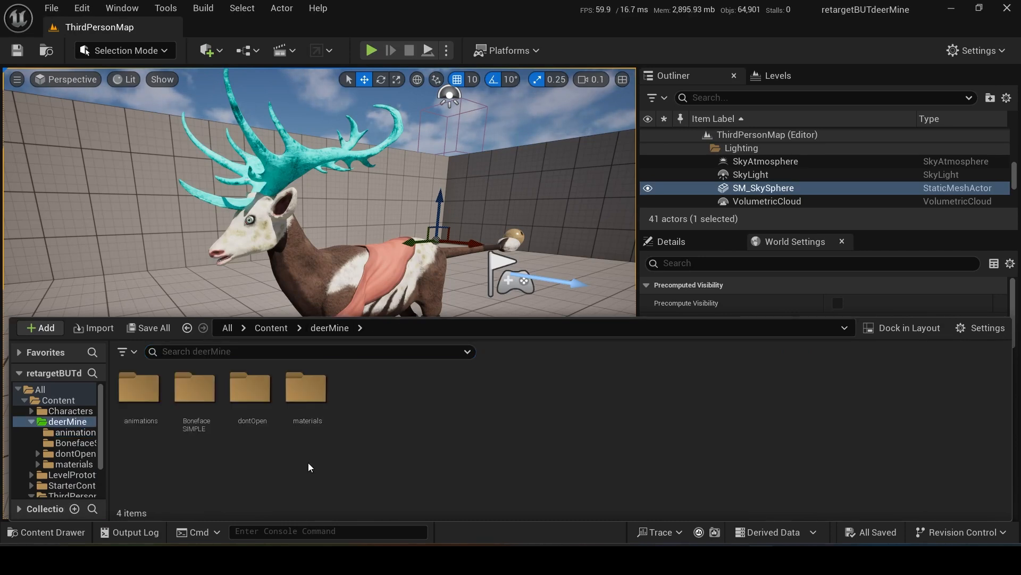
double_click(195, 388)
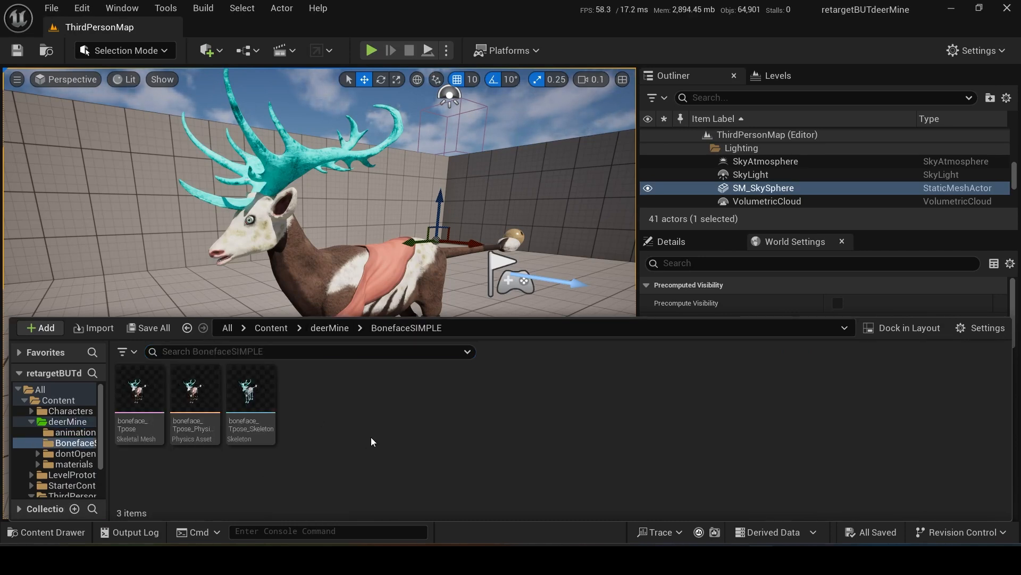
right_click(372, 400)
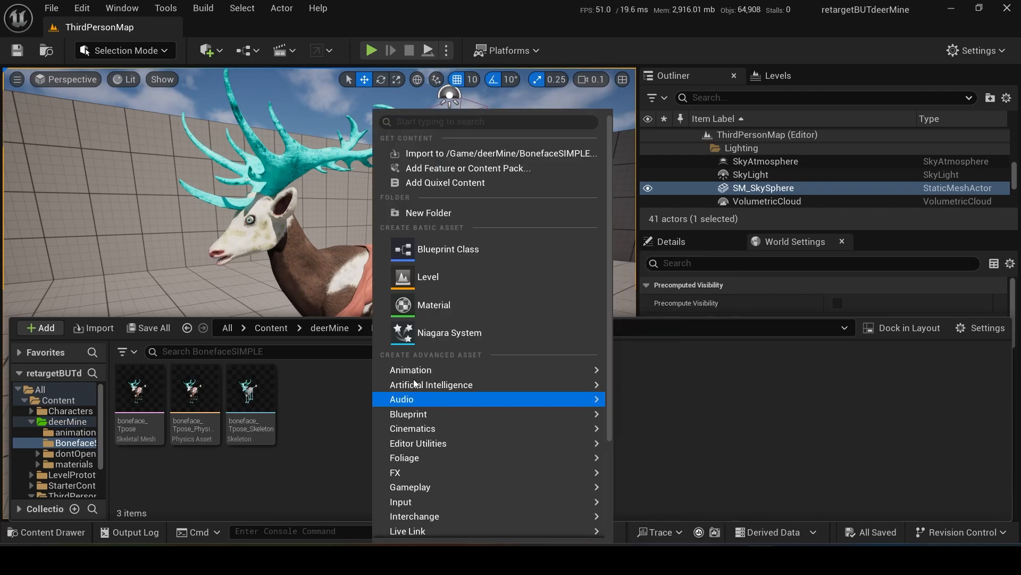
mouse_move(415, 370)
click(686, 245)
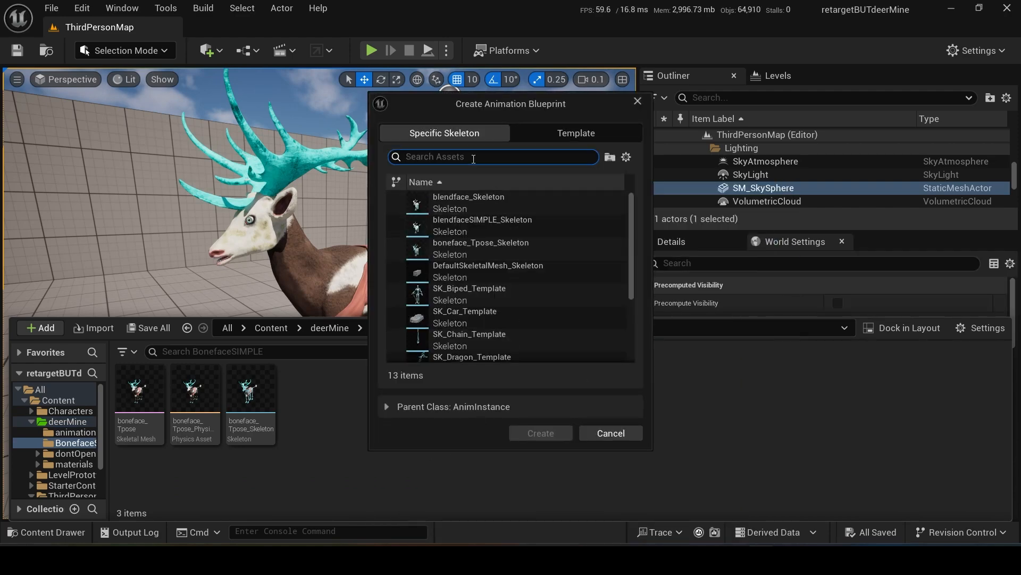
text(bone)
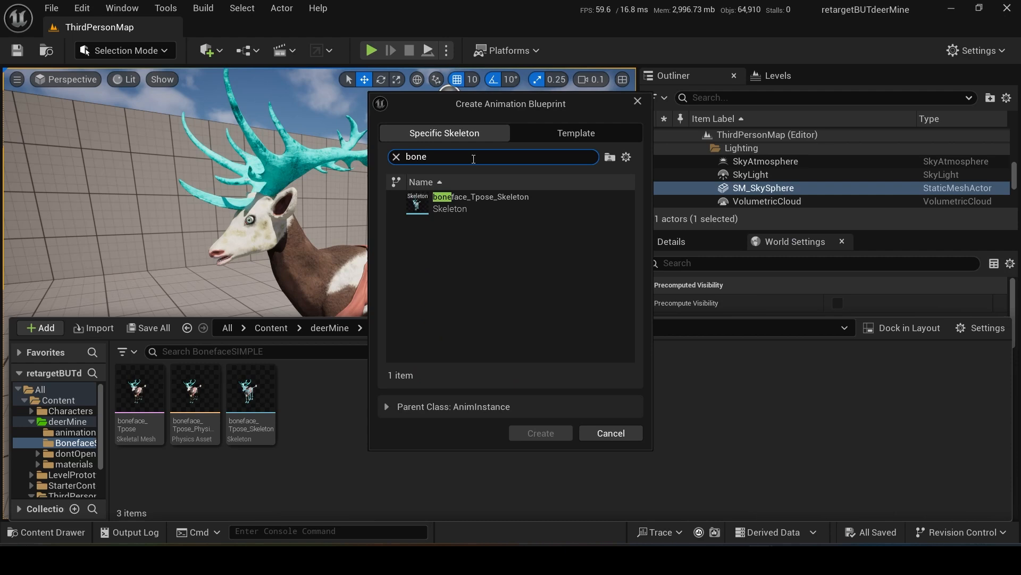
click(486, 207)
click(545, 433)
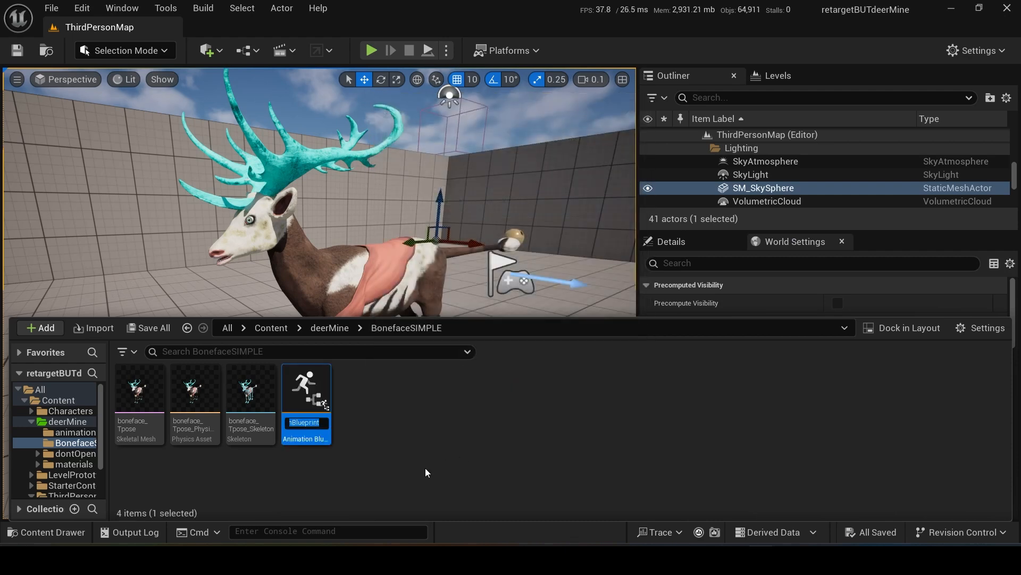
text(Deer_ABP)
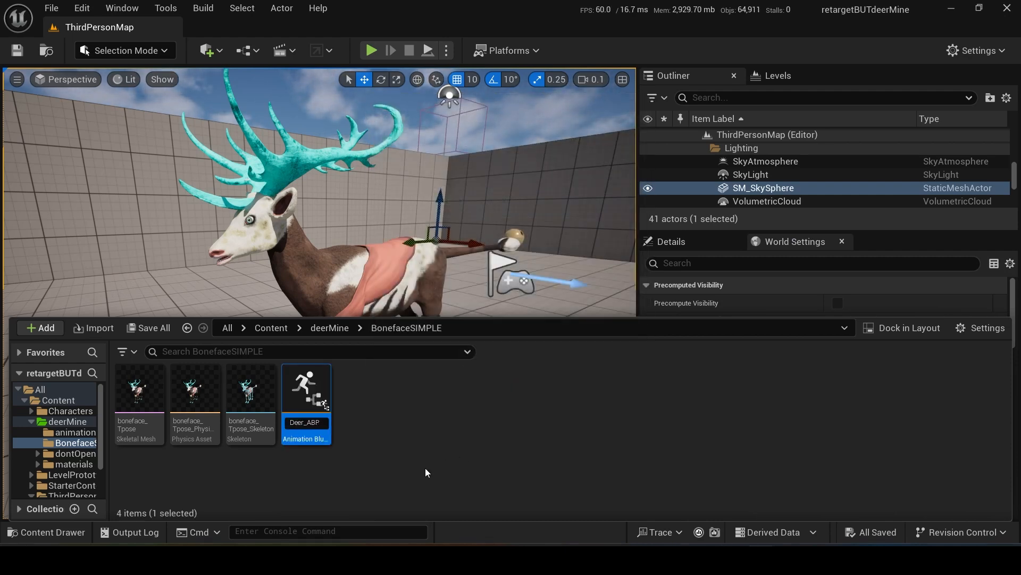
key(Return)
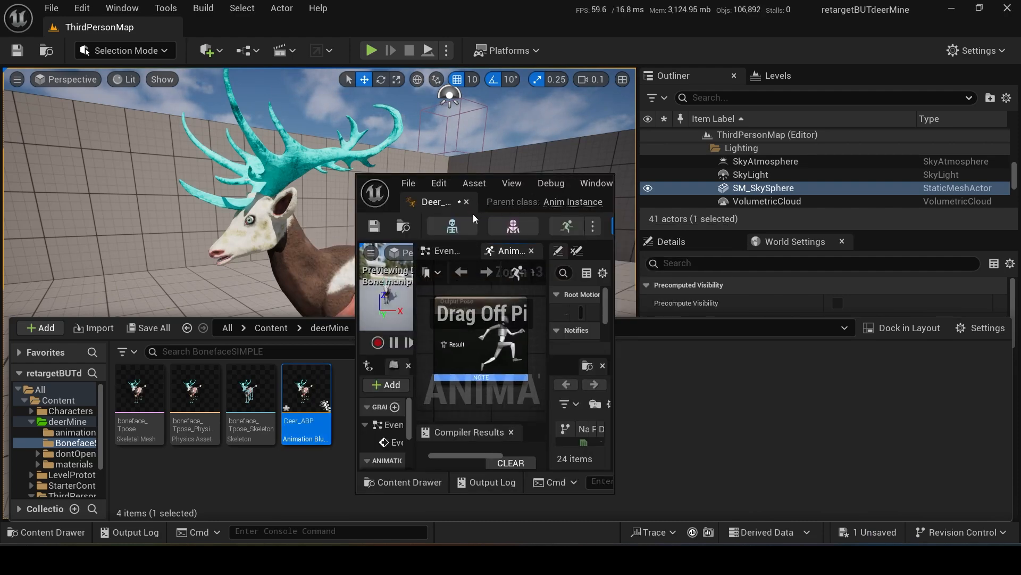
- Dock the Deer_ABP editor in the main window and feed the Output Pose from a new state machine named Locomotion
drag(430, 204, 216, 29)
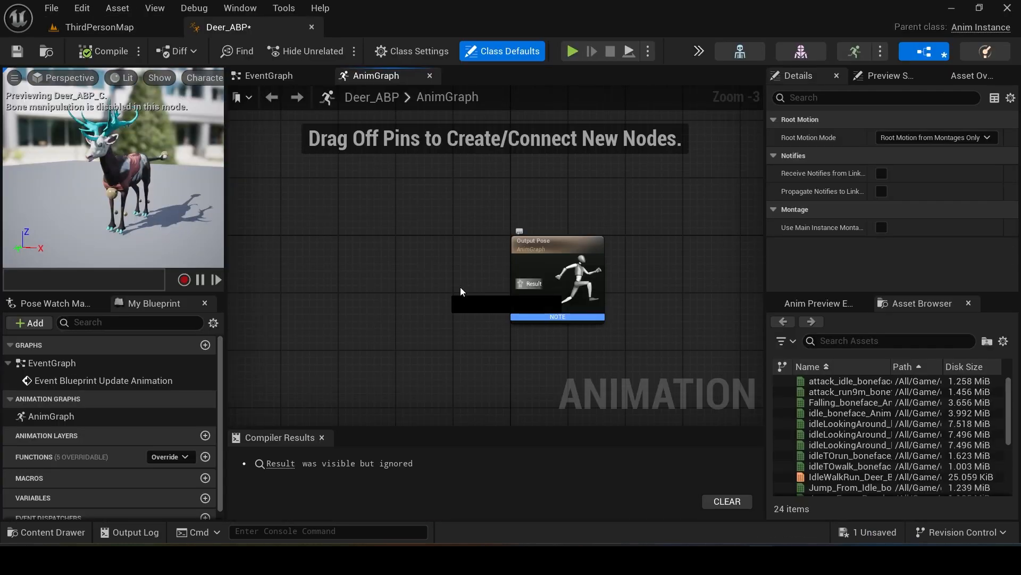
drag(460, 292, 402, 281)
text(state)
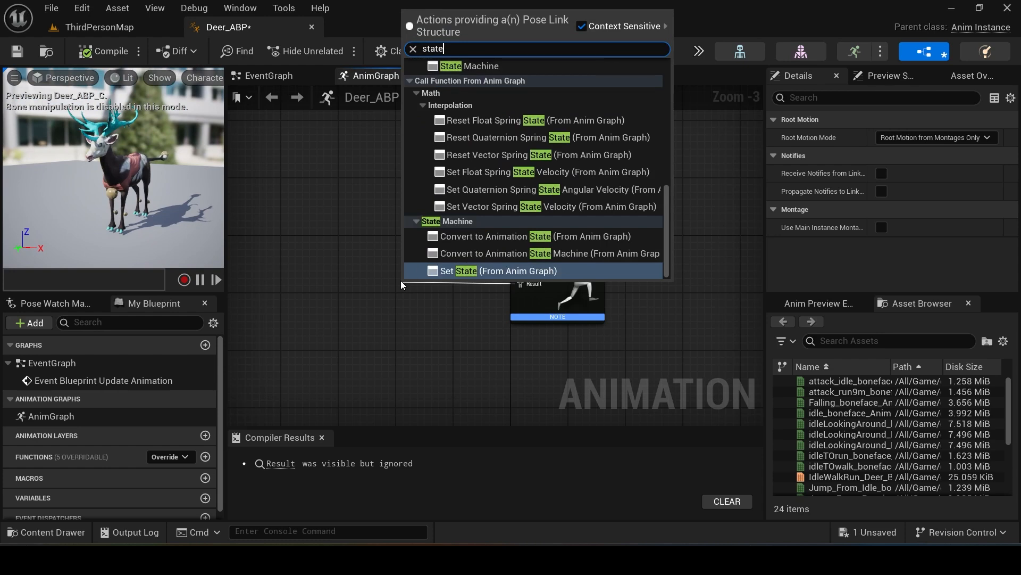
click(500, 66)
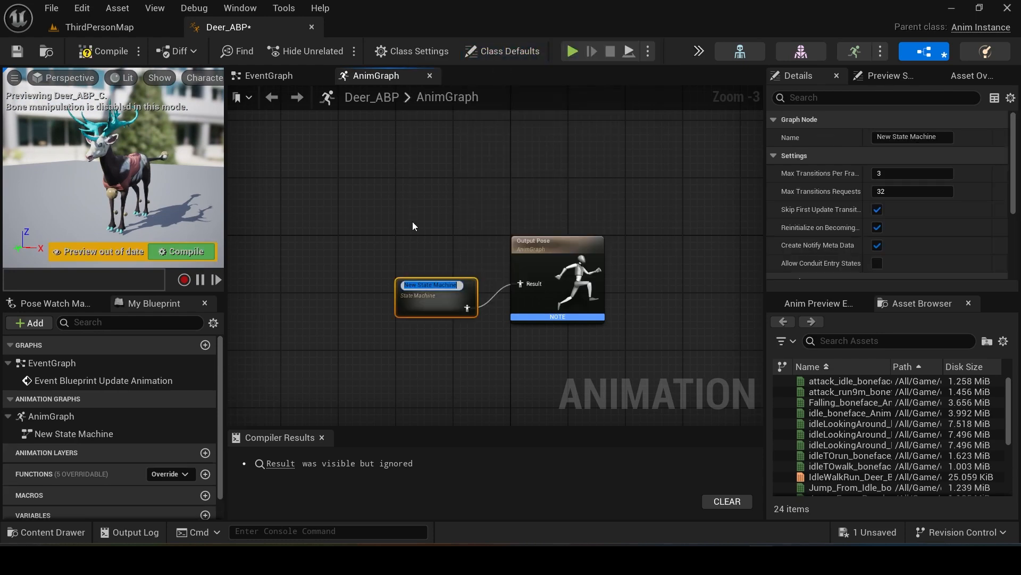
text(Locomotion)
click(416, 262)
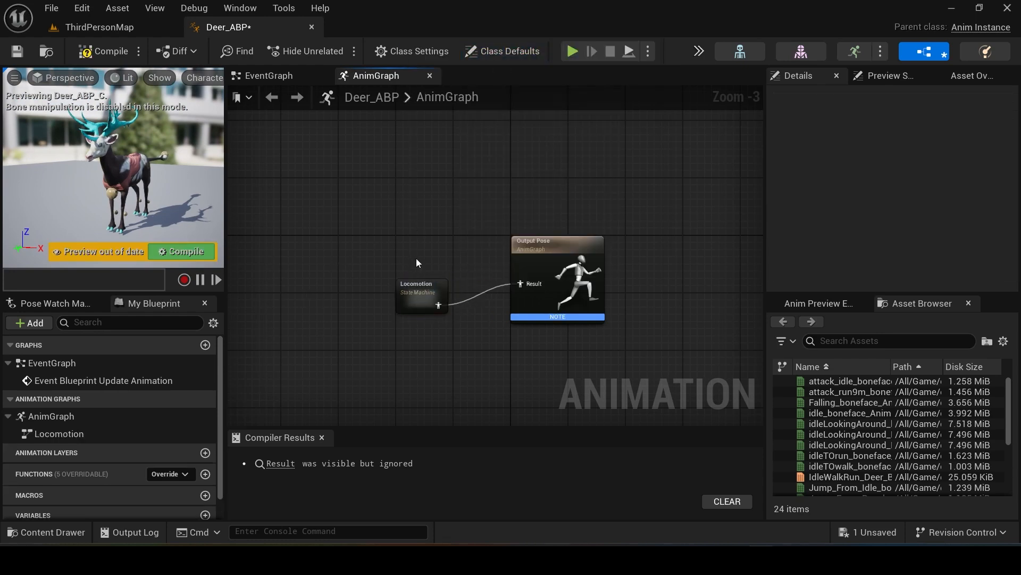
- Inside the Locomotion state machine, add a state connected from Entry and name it idle/walk/run
click(417, 288)
double_click(416, 287)
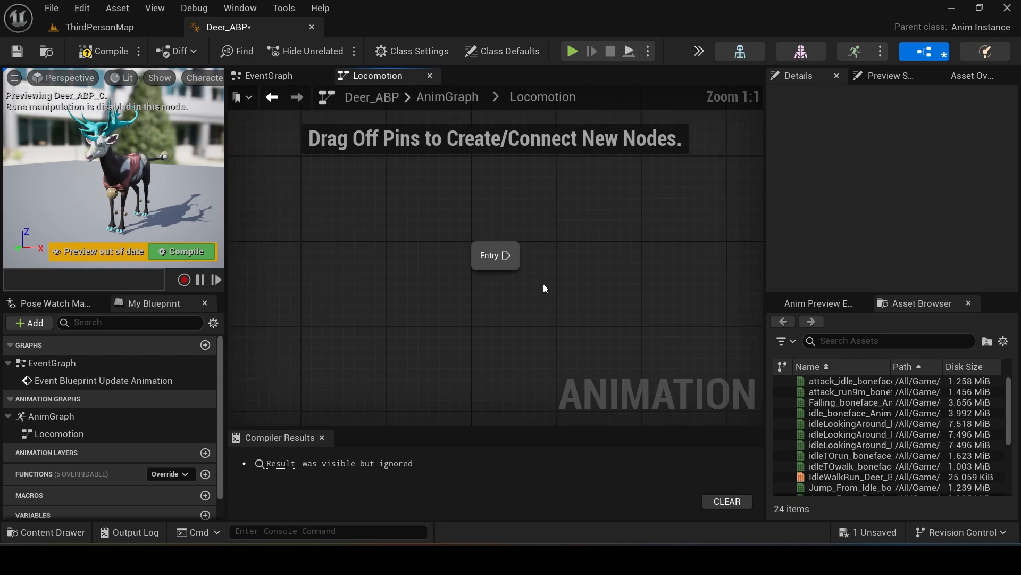
right_drag(544, 288, 443, 355)
drag(415, 308, 531, 308)
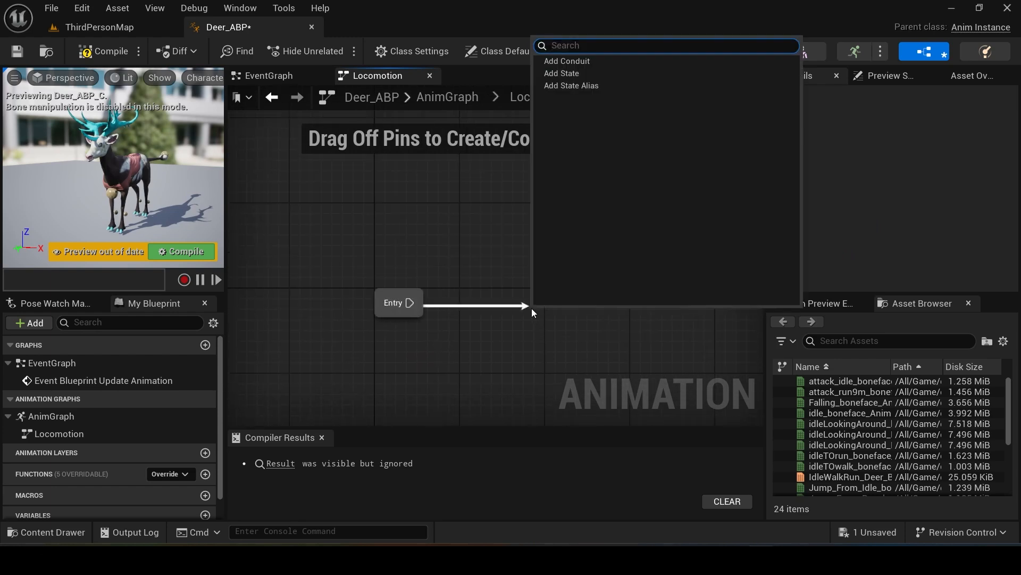
click(562, 73)
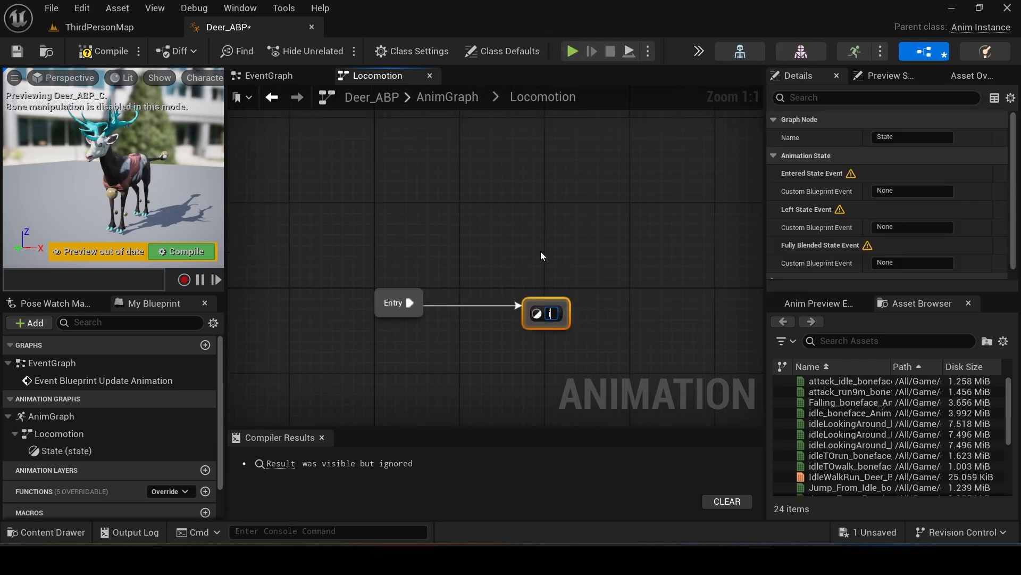
text(idle/walk/run)
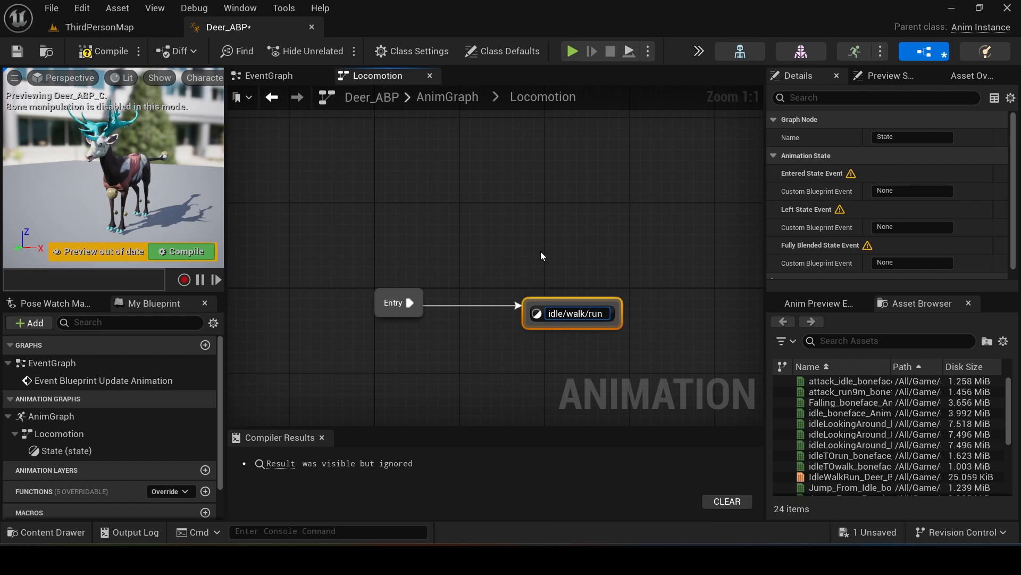
key(Return)
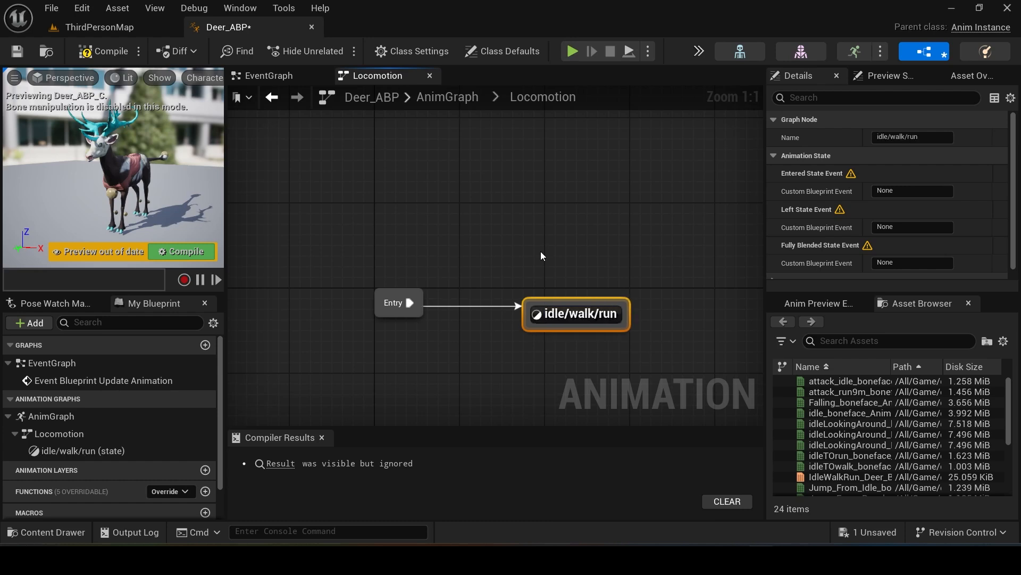
- In the idle/walk/run state, place the IdleWalkRun_Deer_BS blend space and connect its pose to the Output Animation Pose result
double_click(579, 306)
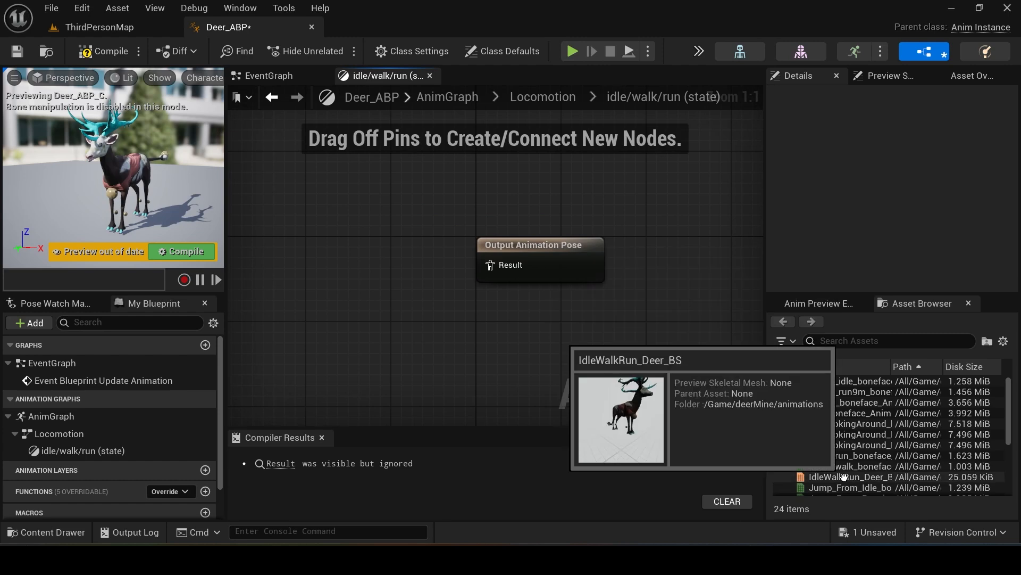
drag(846, 476, 363, 273)
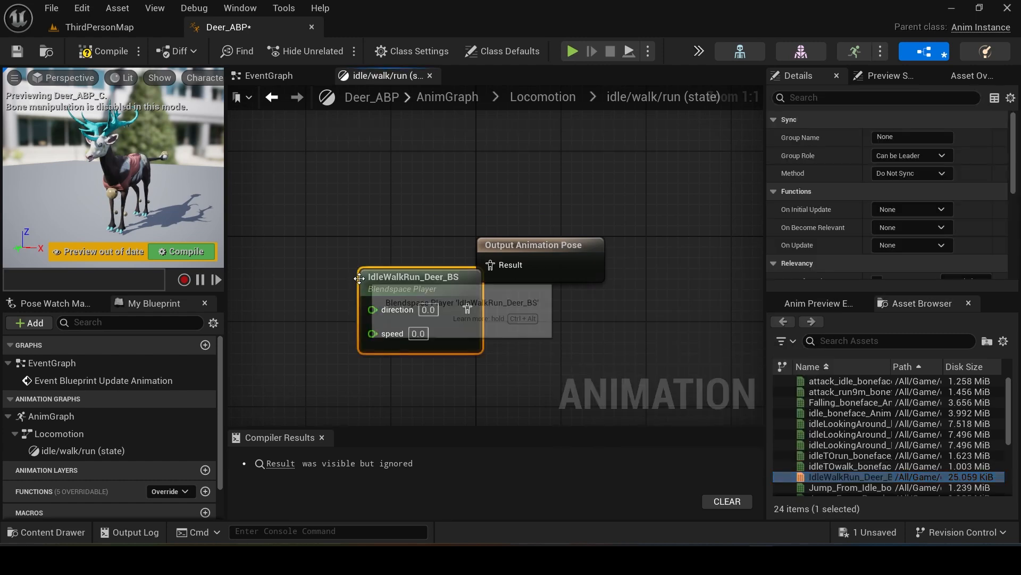
drag(437, 273, 373, 220)
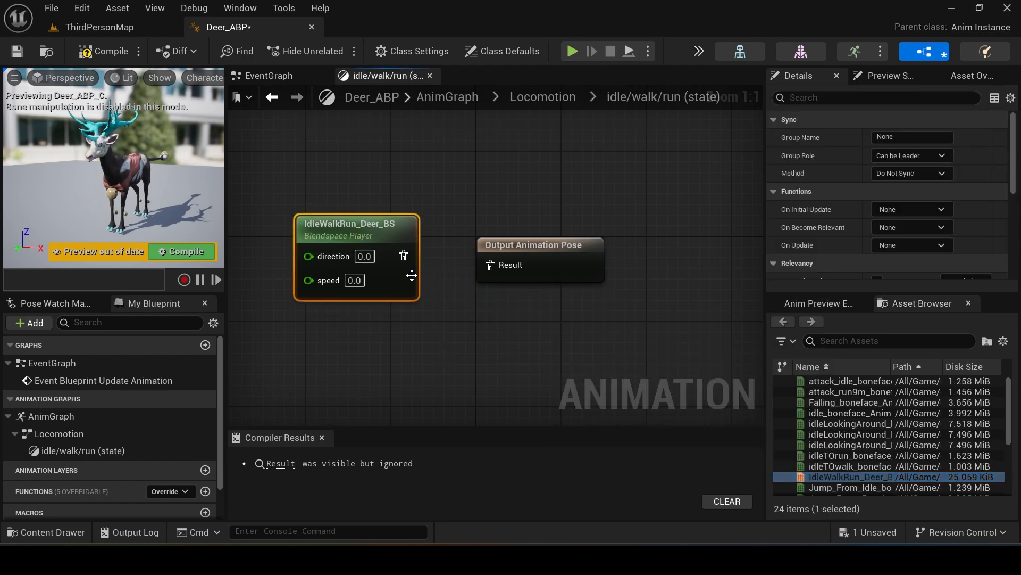
drag(404, 256, 491, 266)
right_drag(446, 278, 477, 290)
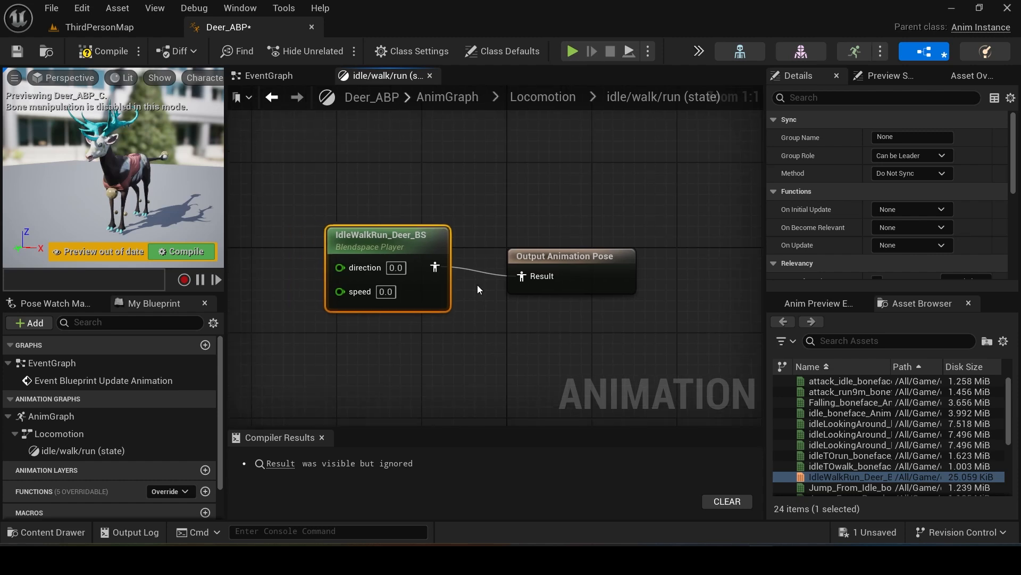
drag(410, 227, 420, 237)
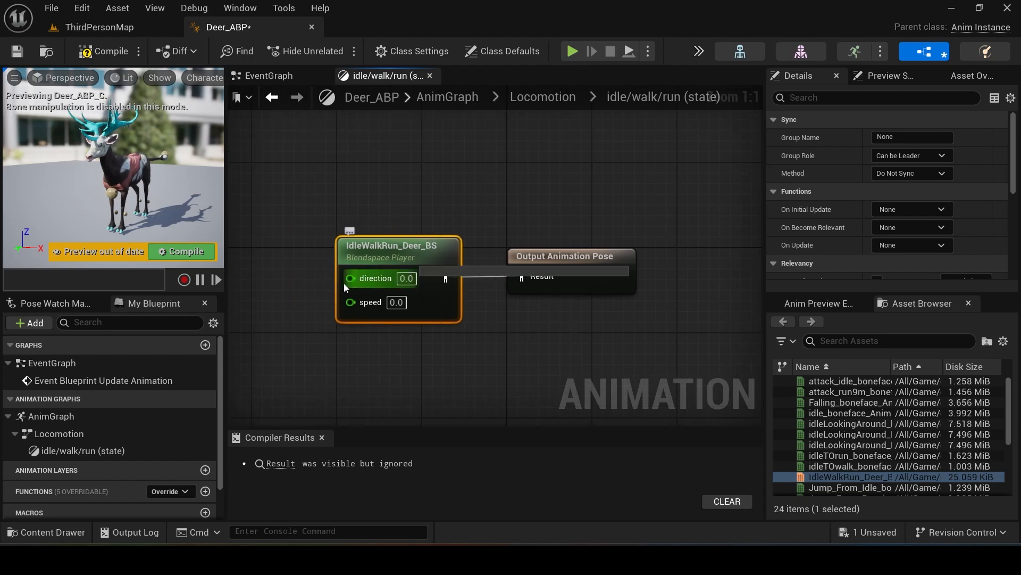
drag(350, 278, 378, 154)
click(334, 307)
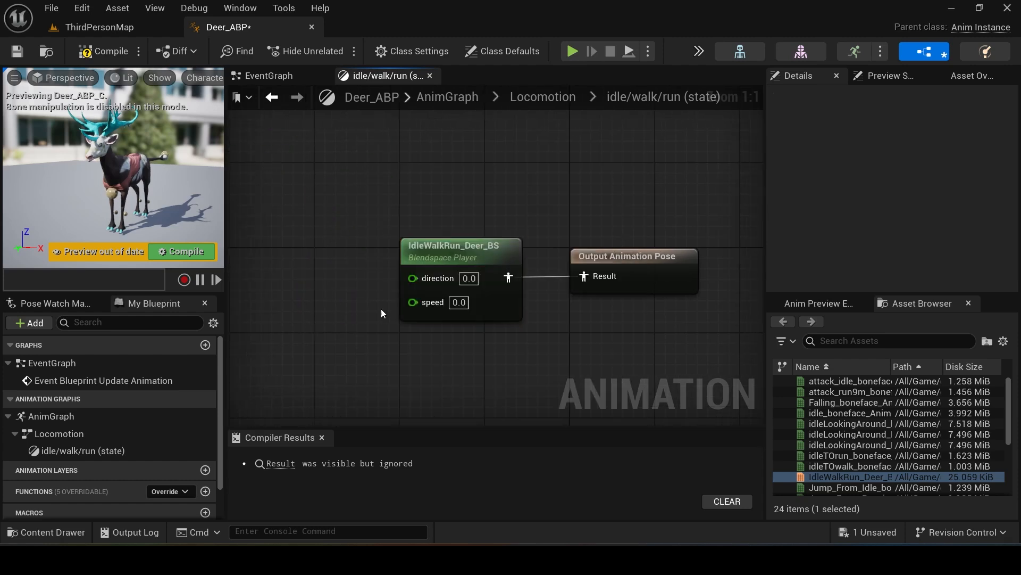
drag(414, 304, 245, 248)
right_drag(389, 349, 391, 362)
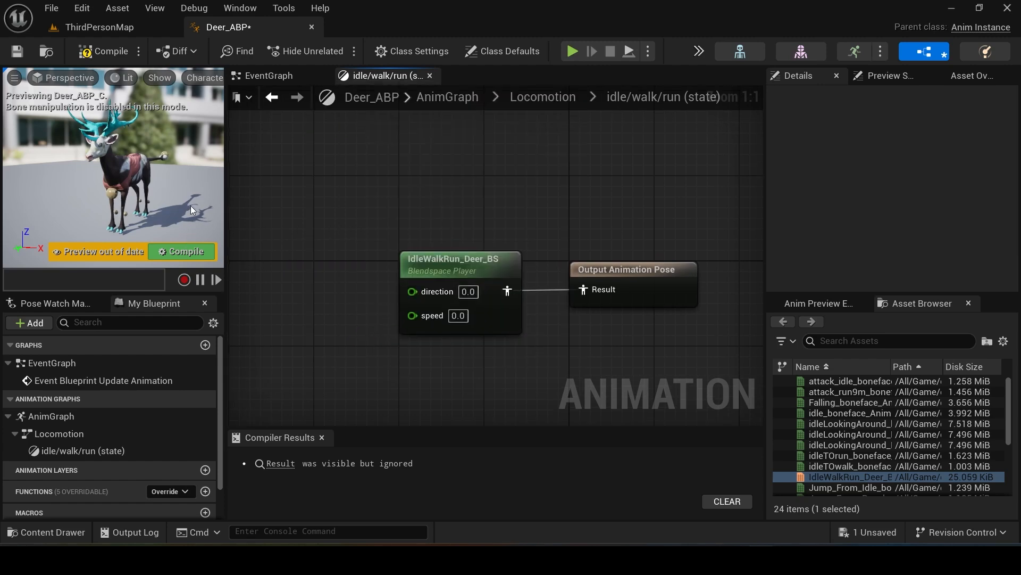
- In the EventGraph, add a Get Movement Component node from Try Get Pawn Owner's return value and line it up beside it
click(270, 81)
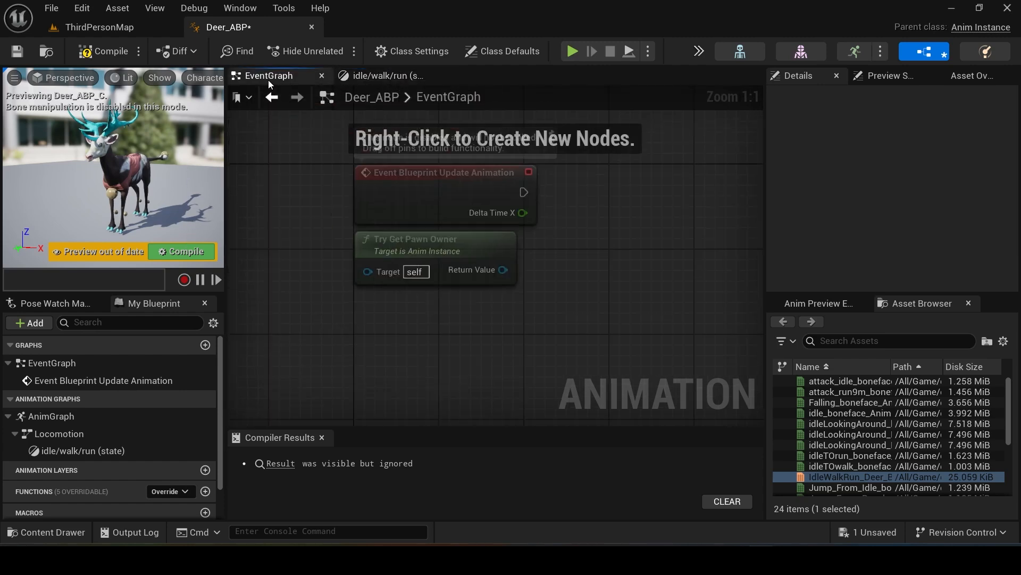
scroll(547, 212, down, 1)
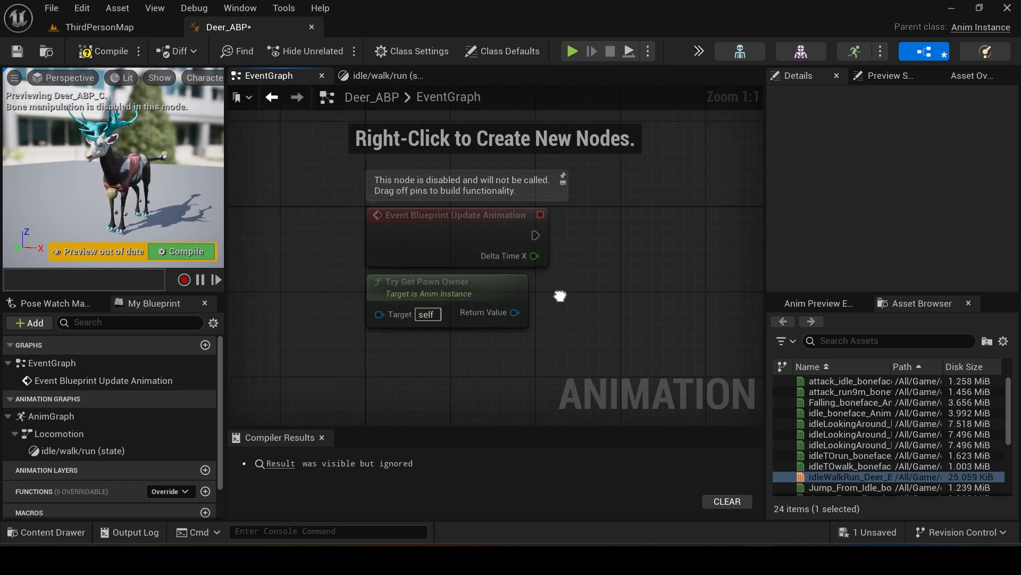
right_drag(558, 296, 507, 325)
drag(438, 323, 502, 339)
text(get mov)
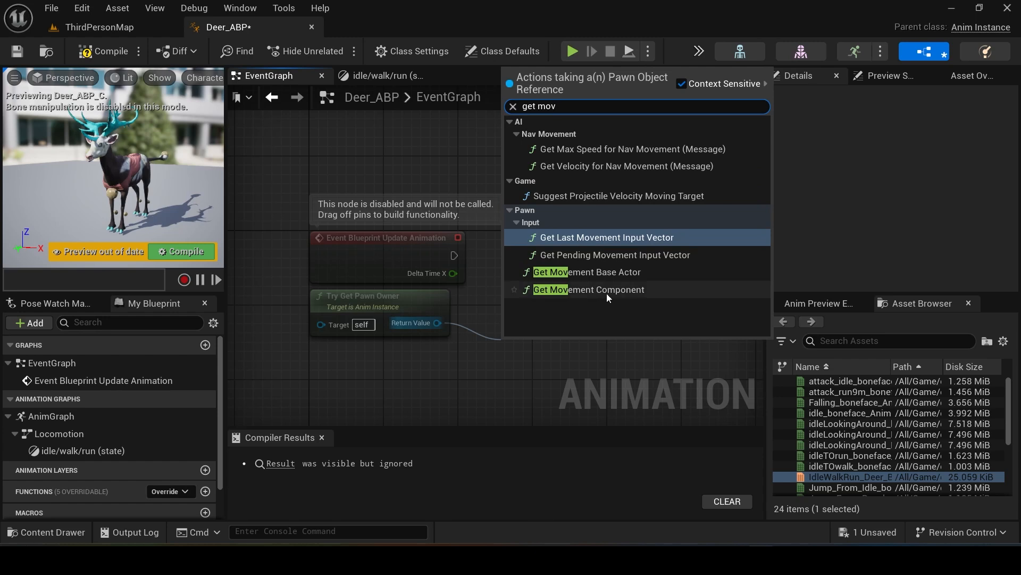
click(606, 290)
right_drag(589, 297, 579, 257)
drag(557, 270, 546, 257)
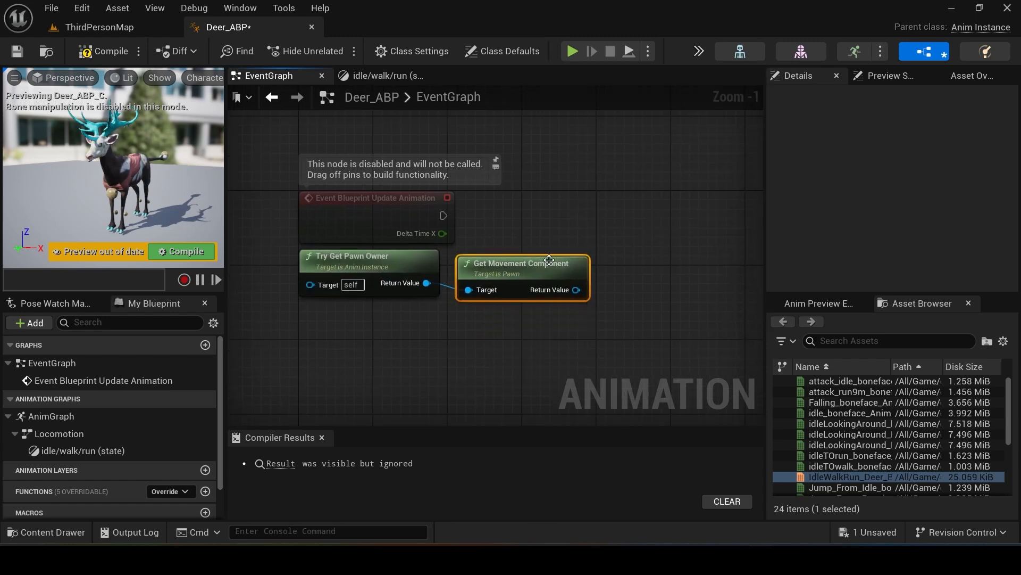
- Add a Get Velocity node from the movement component's return value and align it with the chain
right_drag(542, 352, 494, 373)
drag(530, 313, 566, 326)
text(get)
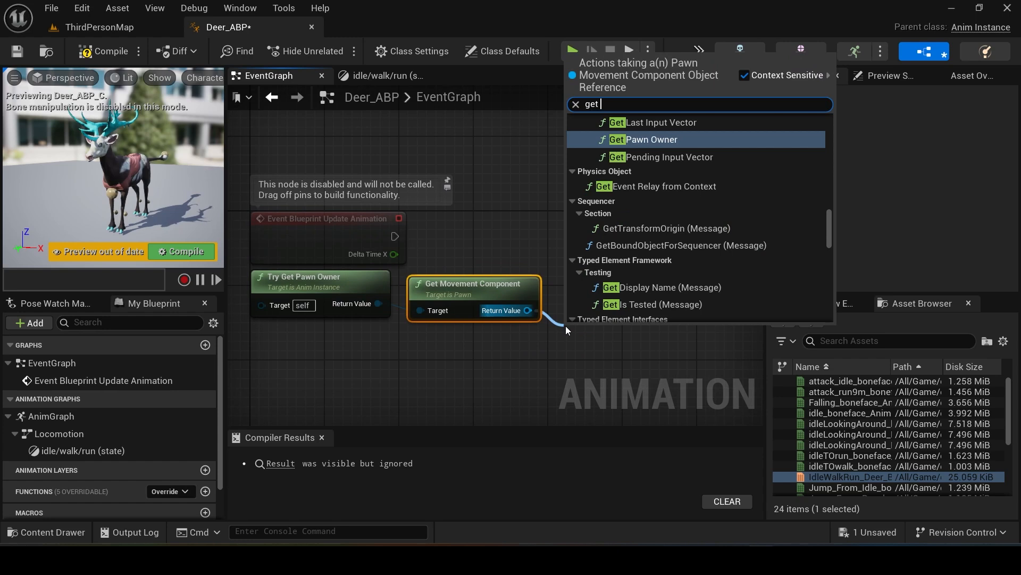
text( velo)
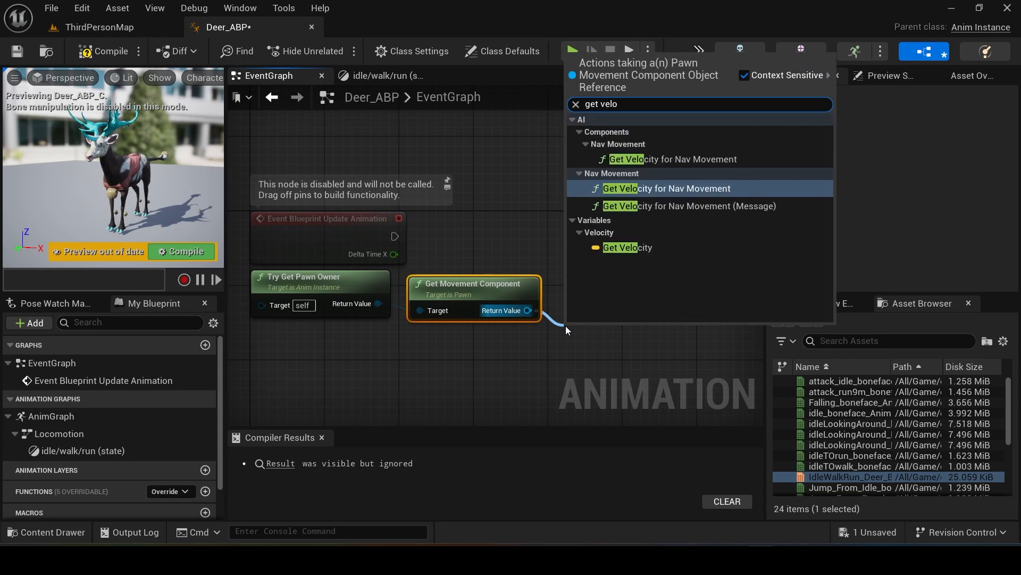
click(665, 248)
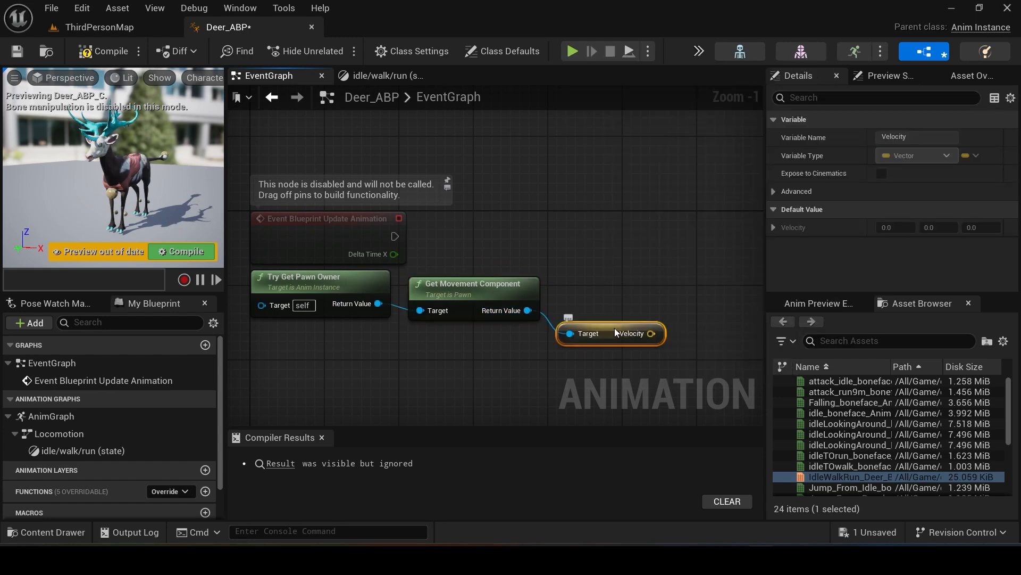
drag(614, 328, 610, 303)
- Add a Vector Length node to the Velocity output and position it at the end of the chain
right_drag(611, 303, 489, 326)
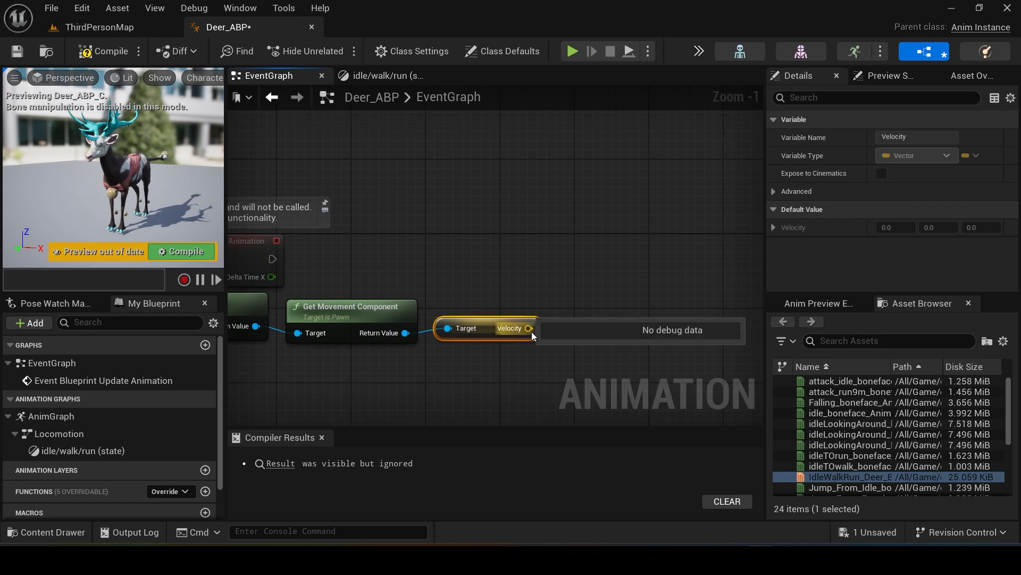
drag(531, 331, 571, 333)
text(leng)
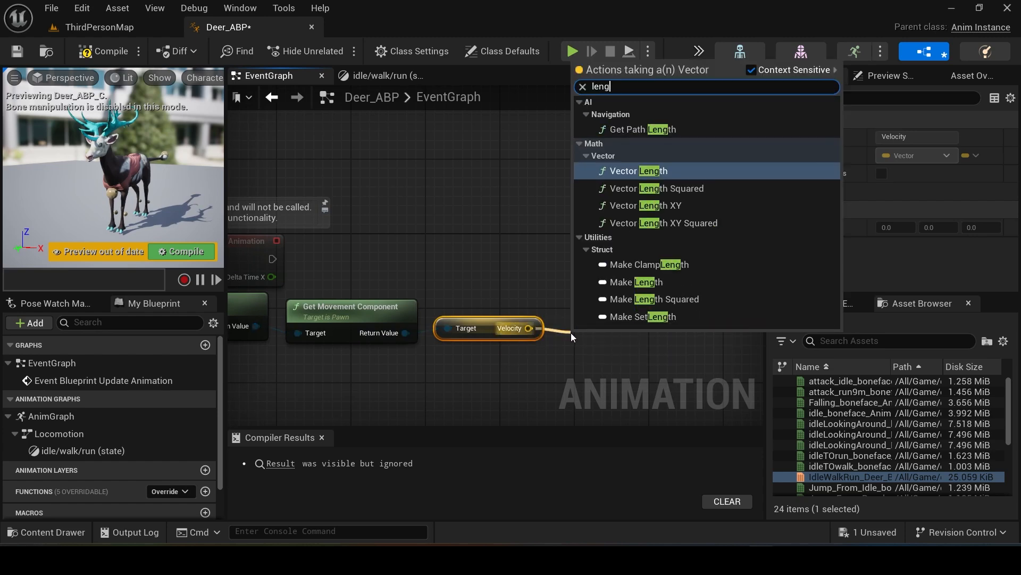
click(660, 171)
right_drag(644, 264, 626, 237)
drag(612, 313, 653, 251)
click(611, 369)
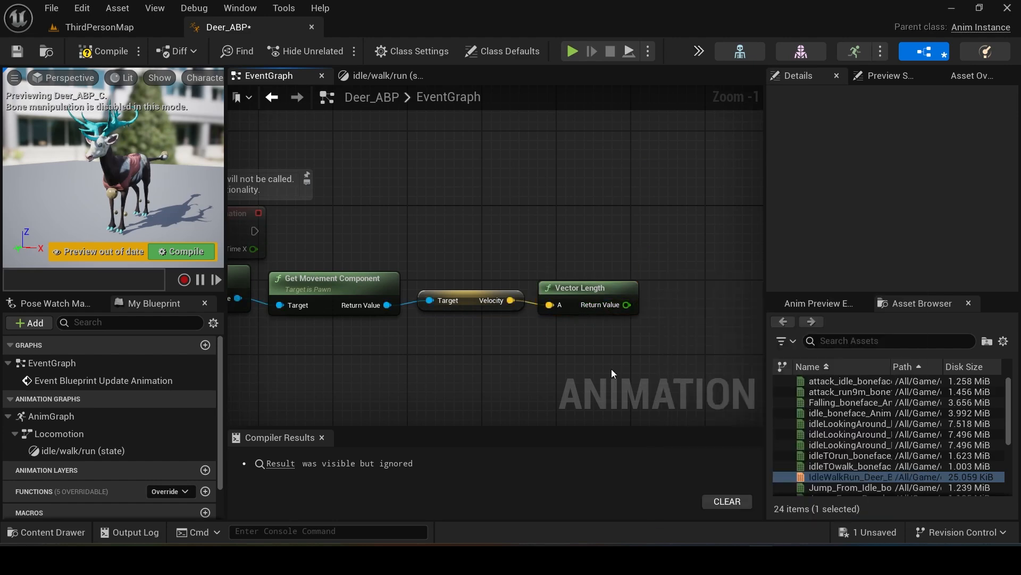
- Promote the Vector Length return value to a variable named Speed and place its SET node above the chain
right_click(628, 304)
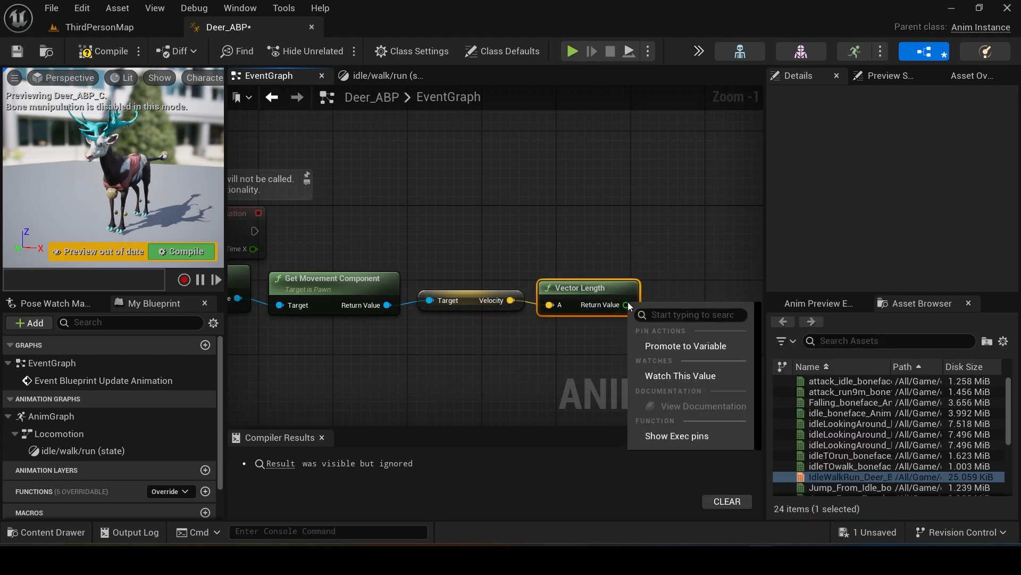
click(679, 346)
scroll(629, 366, down, 1)
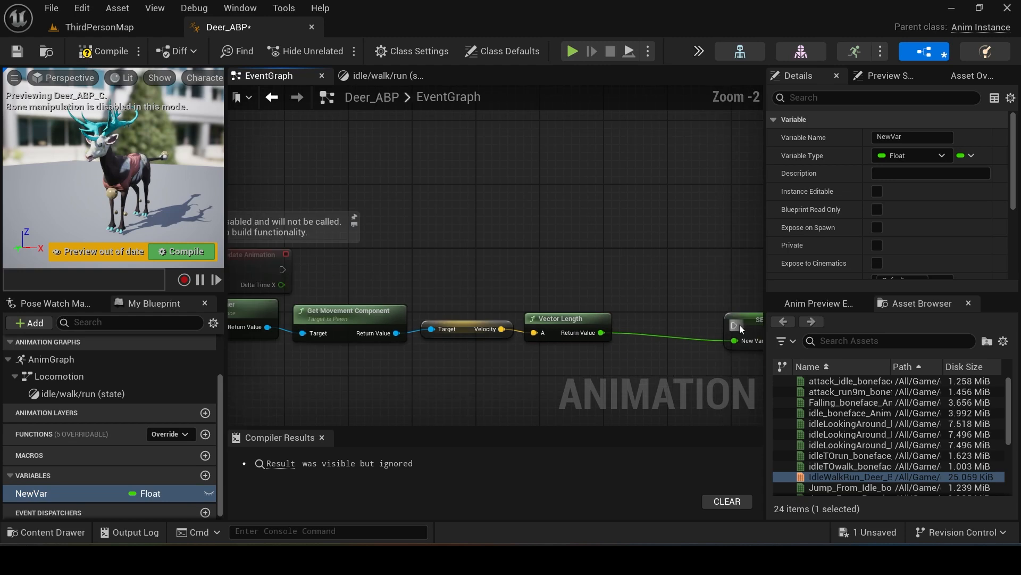
drag(740, 325, 622, 254)
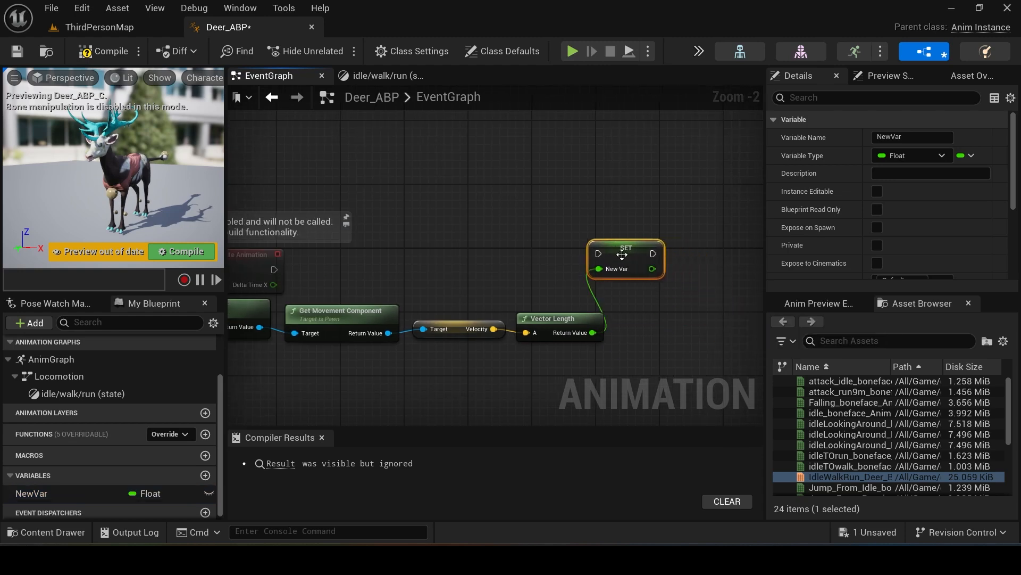
right_drag(667, 343, 697, 305)
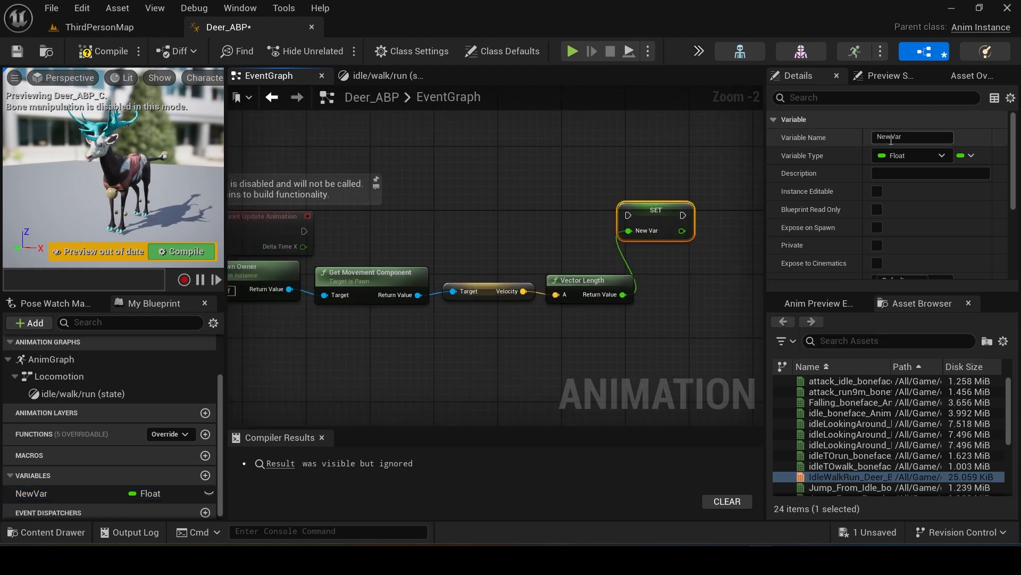
click(909, 138)
text(S)
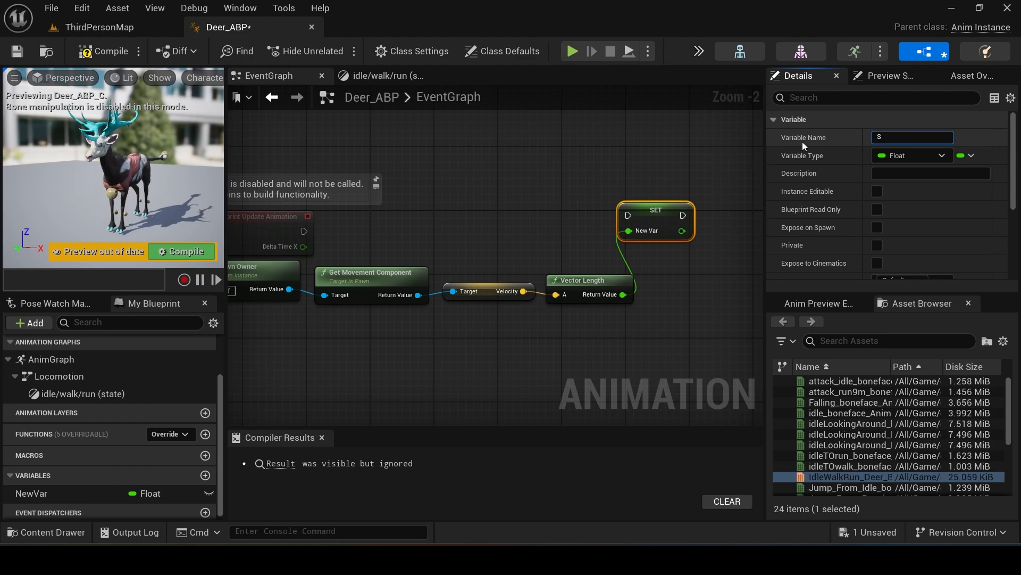
text(peed)
key(Return)
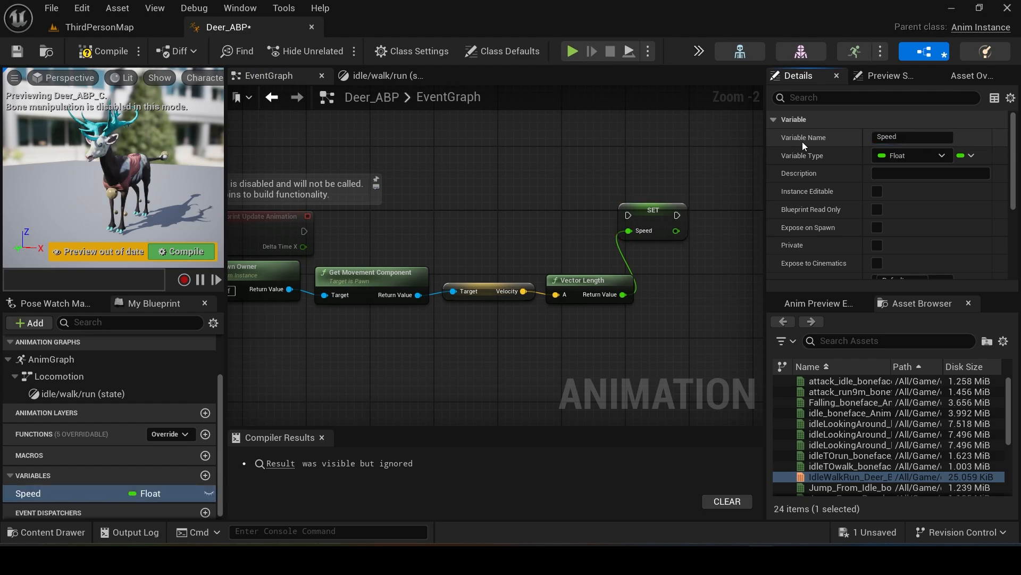
- Connect the execution output of Event Blueprint Update Animation to the SET Speed node and align that node with the event
right_drag(303, 241, 449, 232)
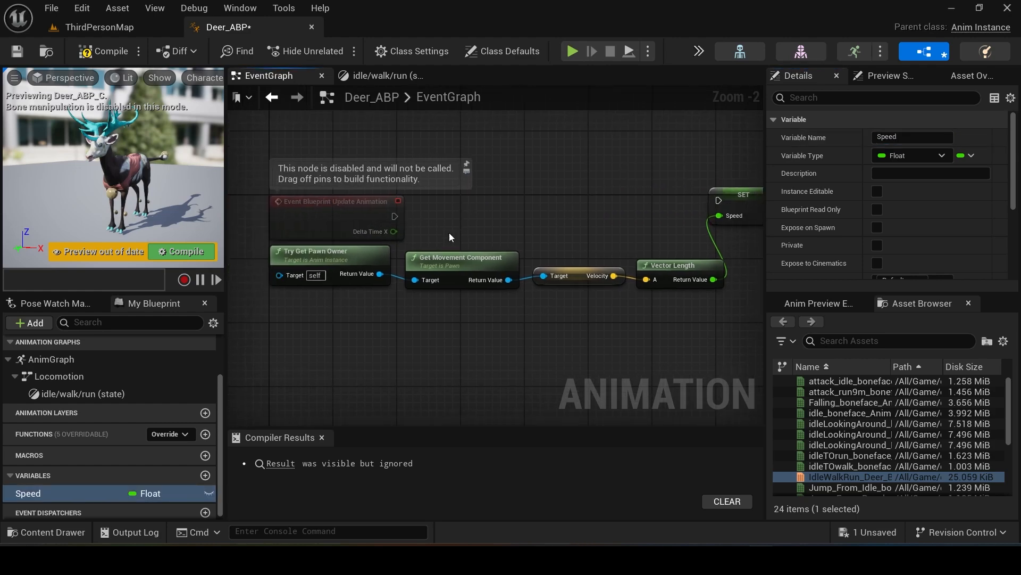
drag(394, 216, 717, 202)
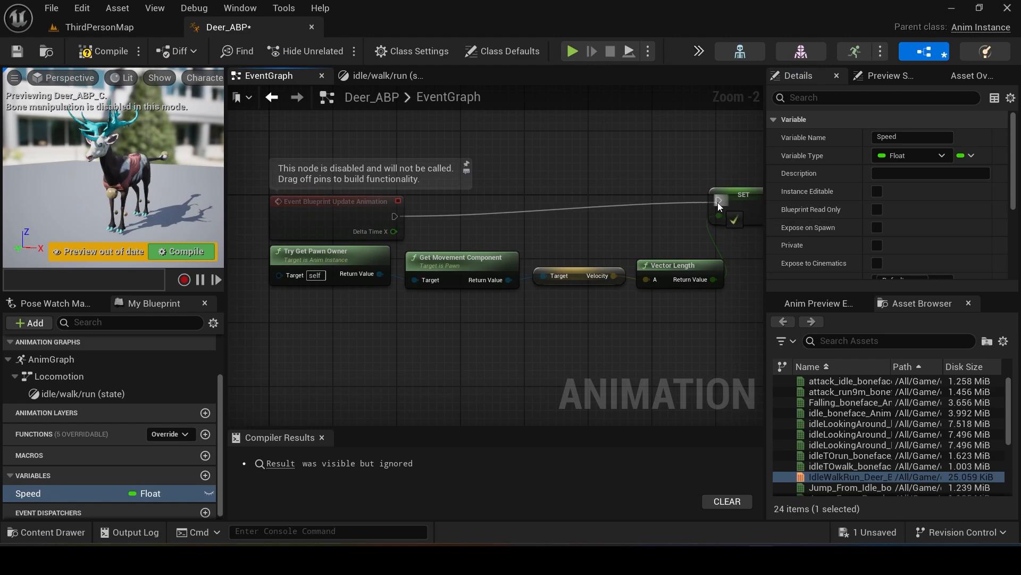
right_drag(718, 202, 653, 202)
drag(673, 199, 685, 220)
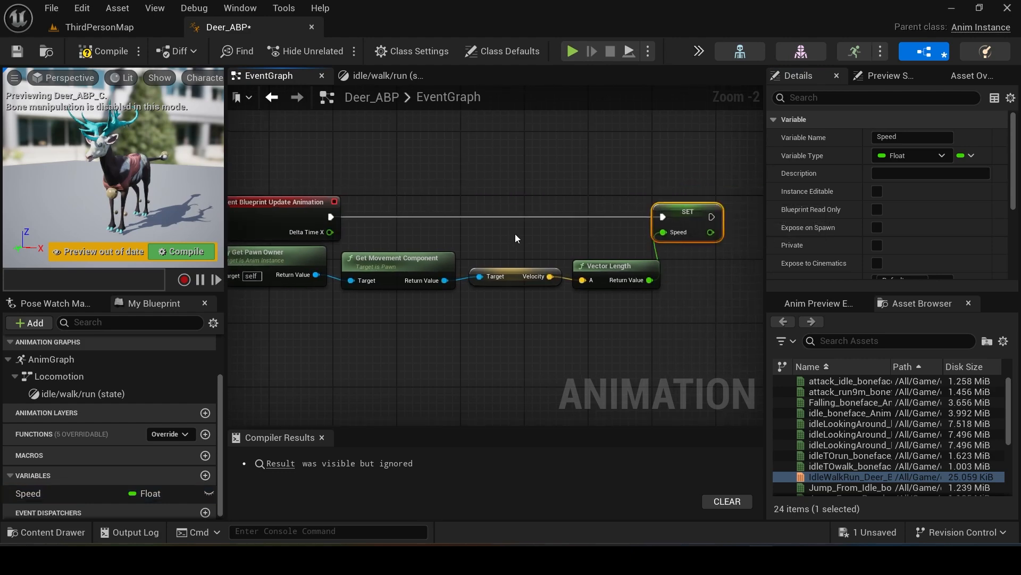
- Add a Get Actor Rotation node from the Try Get Pawn Owner return value, below the Get Movement Component node
right_drag(481, 231, 559, 235)
click(631, 196)
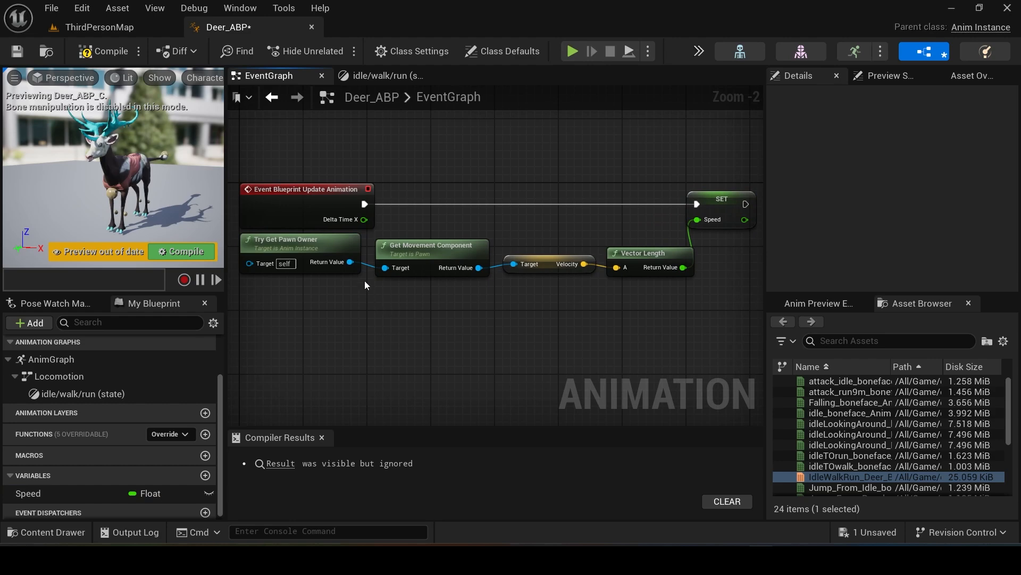
drag(350, 262, 379, 304)
text(g)
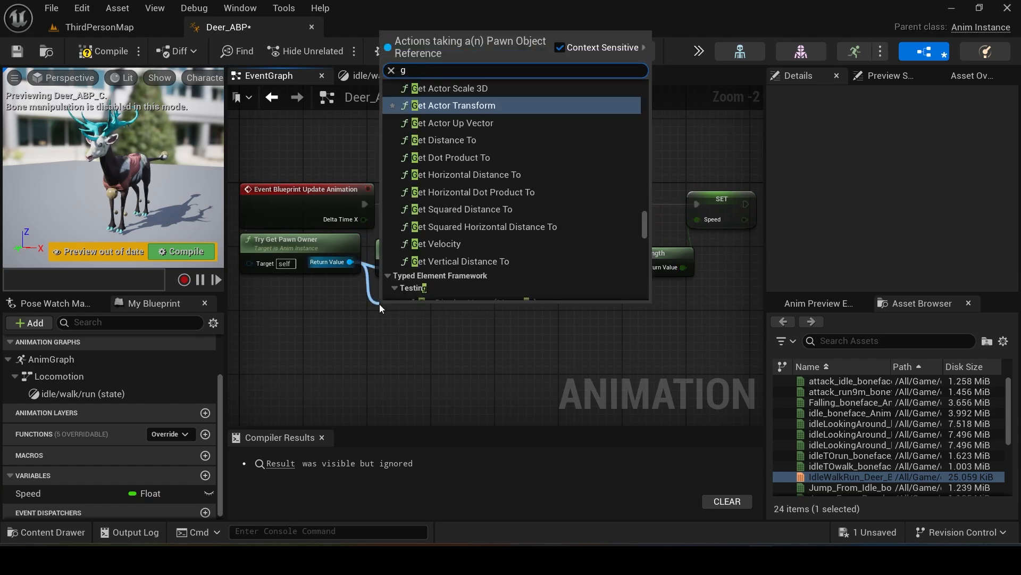
text(et r)
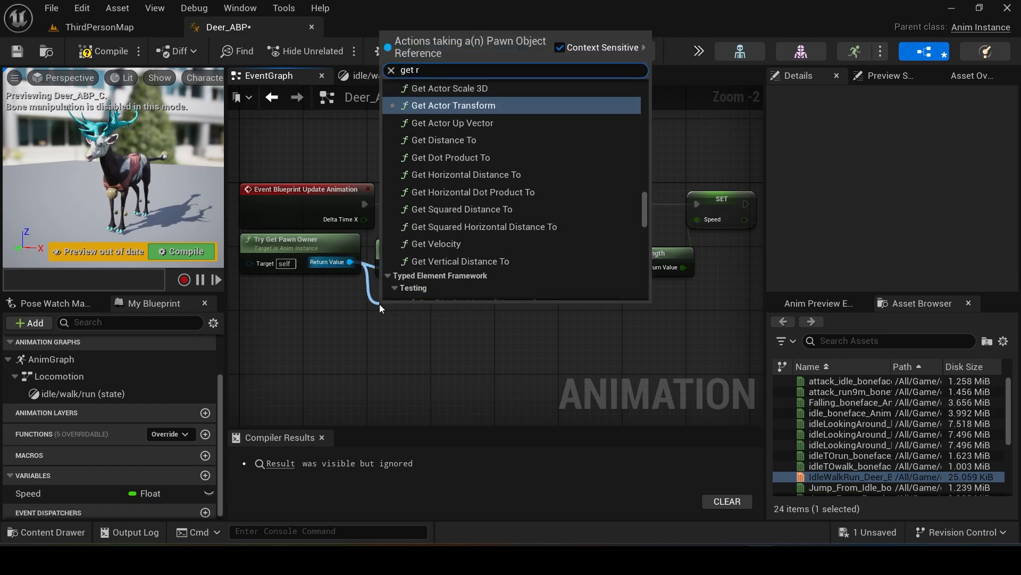
text(ota)
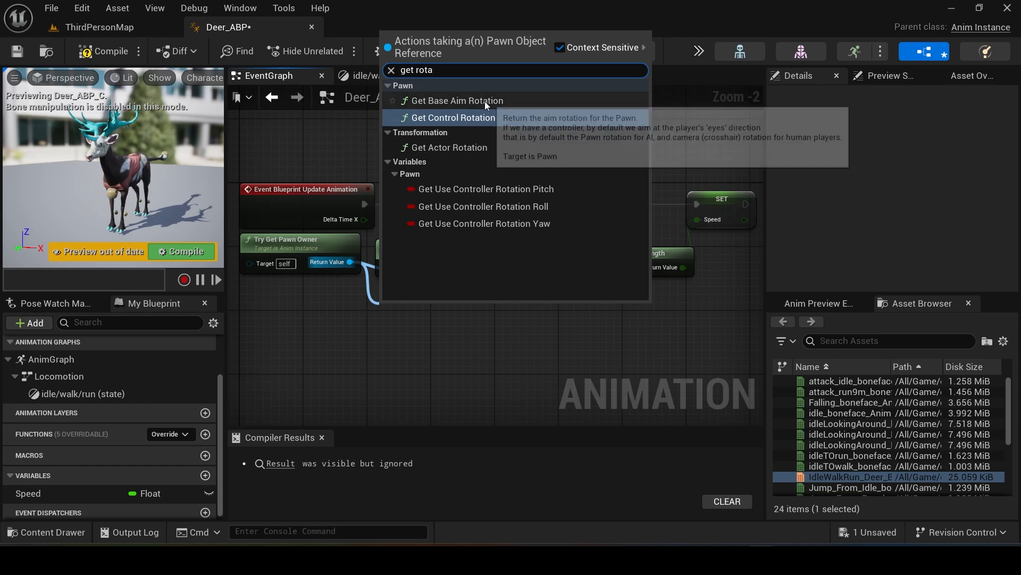
click(484, 148)
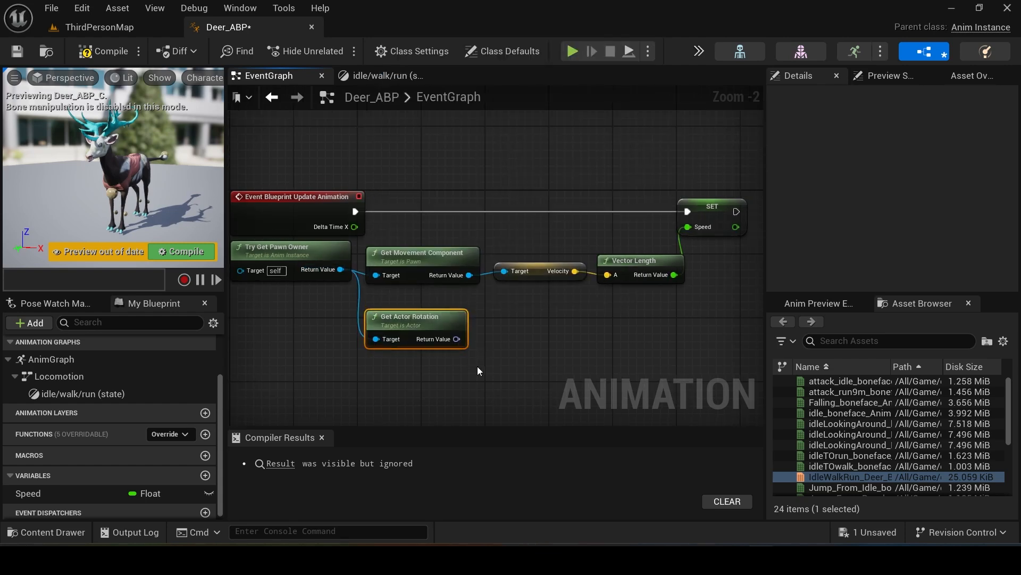
- Add a Calculate Direction node from the actor rotation's return value and connect the movement component's Velocity output to its Velocity input
drag(456, 339, 506, 356)
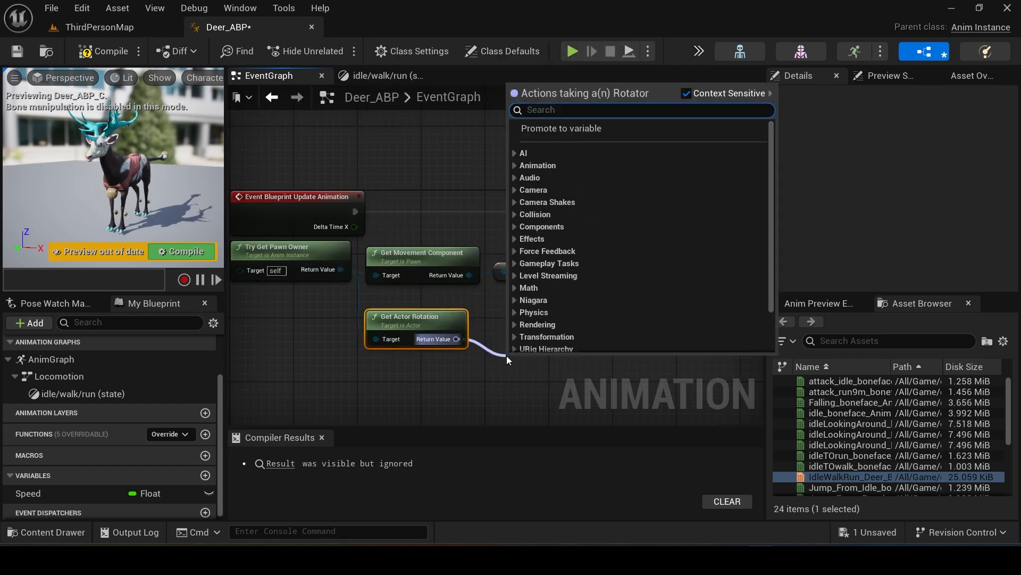
text(cac)
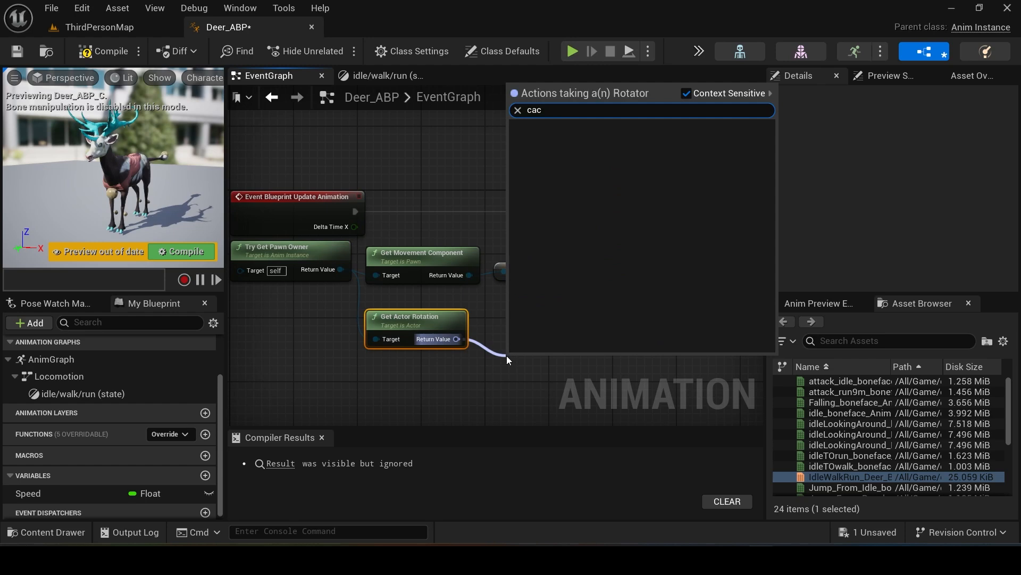
key(BackSpace)
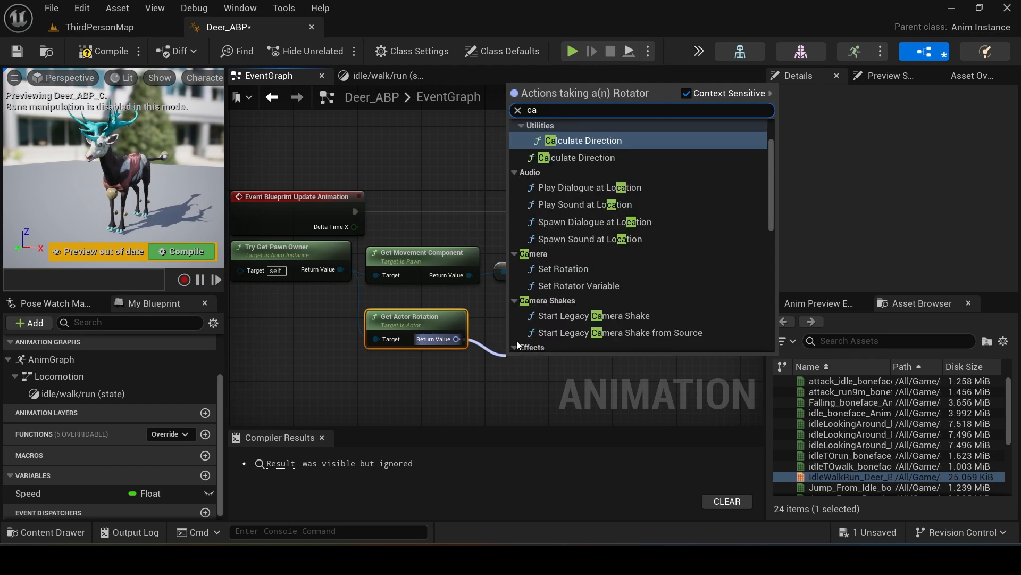
click(582, 139)
drag(567, 355, 590, 315)
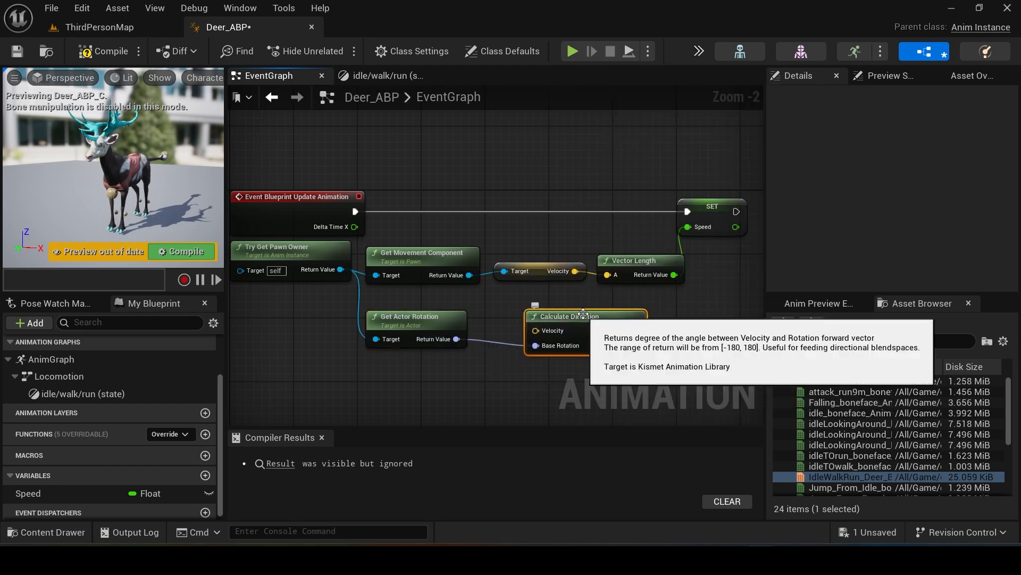
right_drag(498, 305, 501, 281)
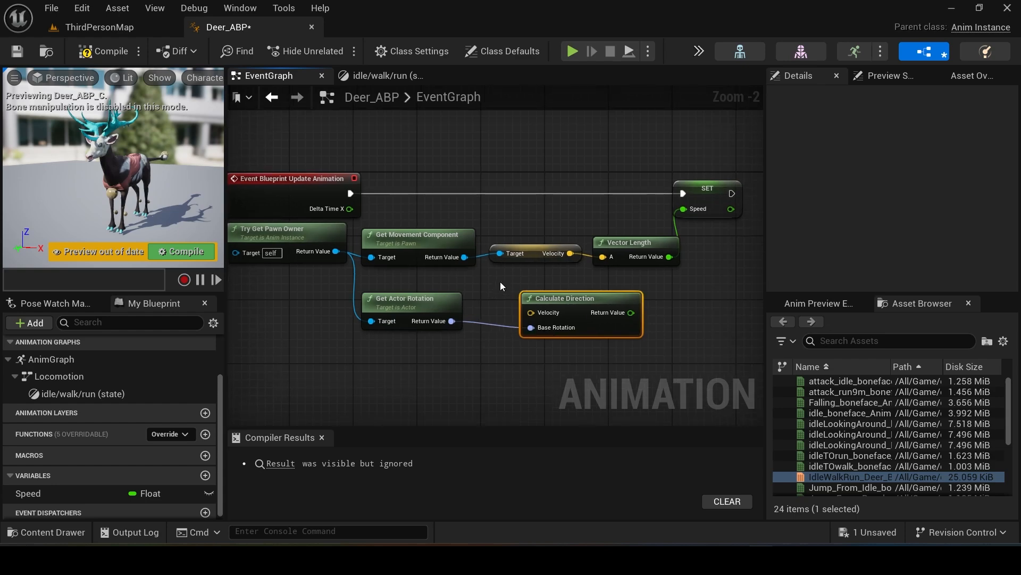
drag(570, 254, 531, 312)
- Promote the Calculate Direction return value to a variable and chain its SET node after the SET Speed node
right_drag(508, 377, 471, 394)
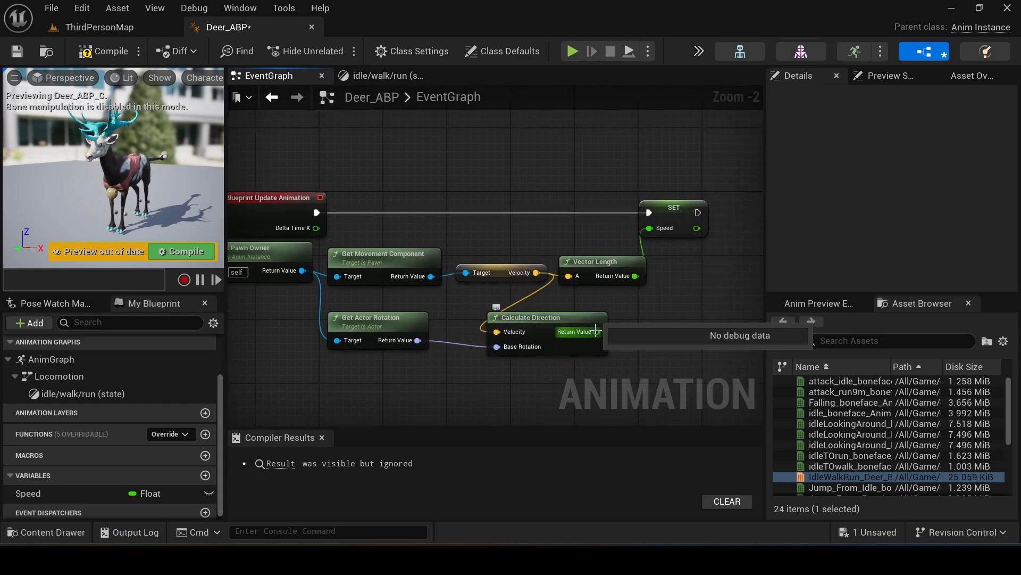
right_click(597, 332)
click(654, 374)
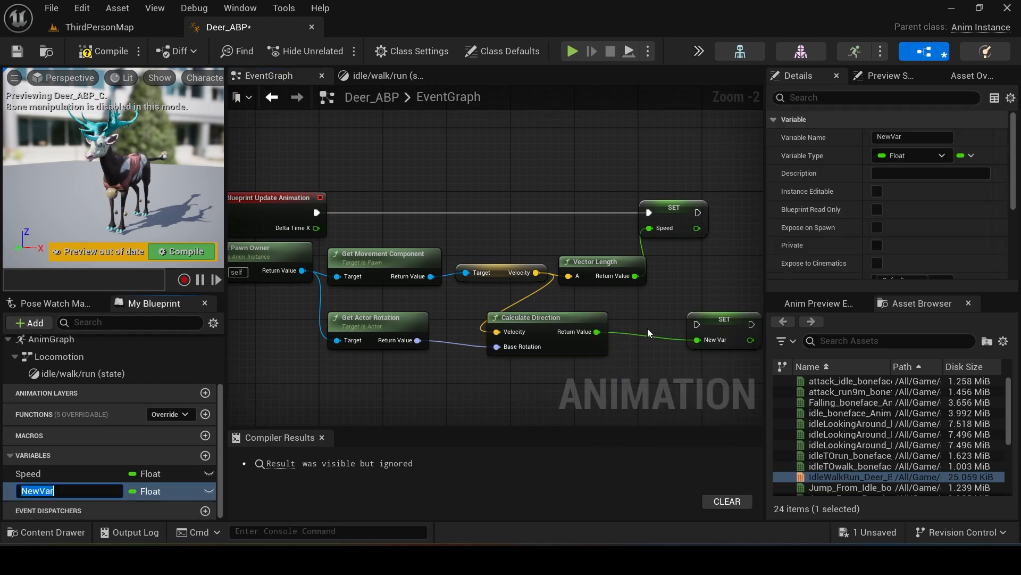
drag(678, 350, 718, 246)
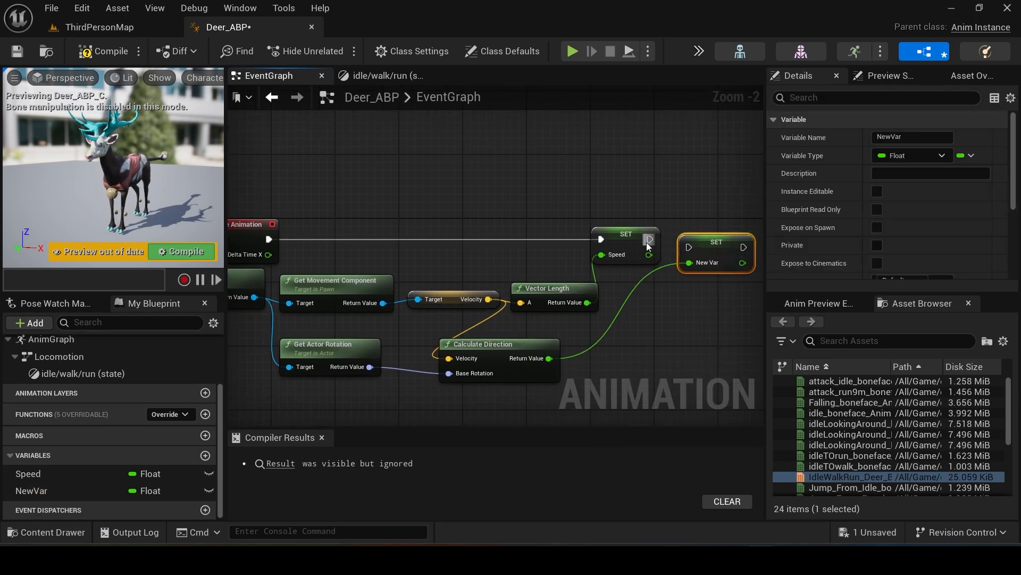
drag(648, 246, 689, 247)
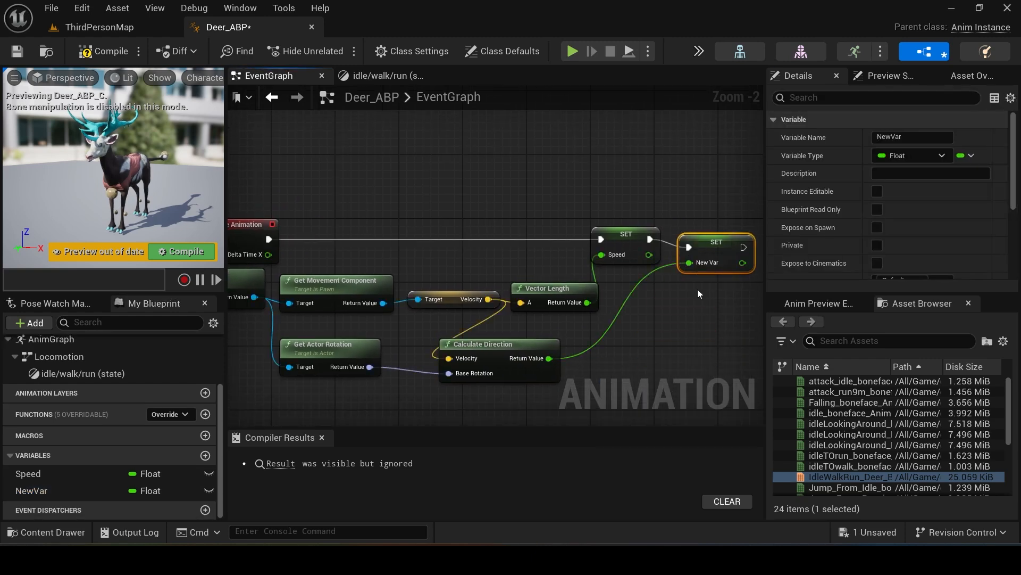
- Rename the newly promoted float variable as Direction
click(901, 141)
text(D)
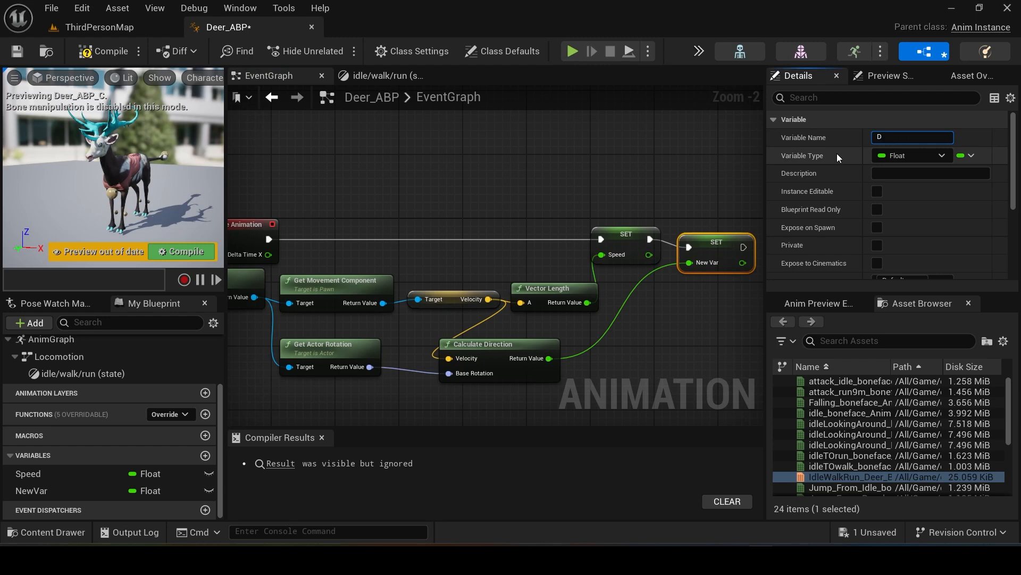
text(irection)
key(Return)
click(692, 318)
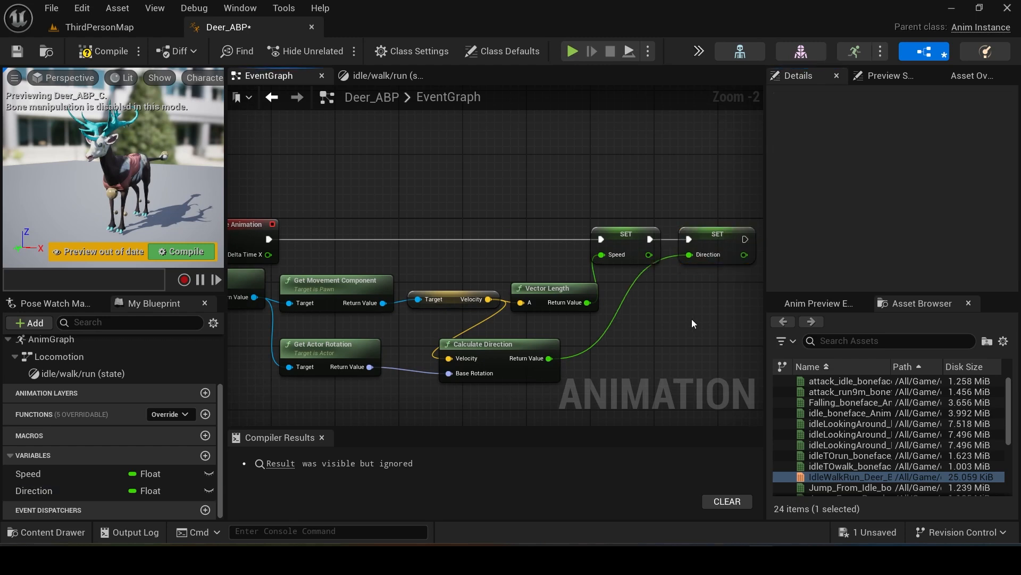
- Tidy the event graph by placing Velocity between the two pawn nodes and moving Vector Length, Calculate Direction and both SET nodes closer
right_drag(633, 340, 698, 314)
right_drag(464, 322, 500, 301)
drag(456, 303, 457, 327)
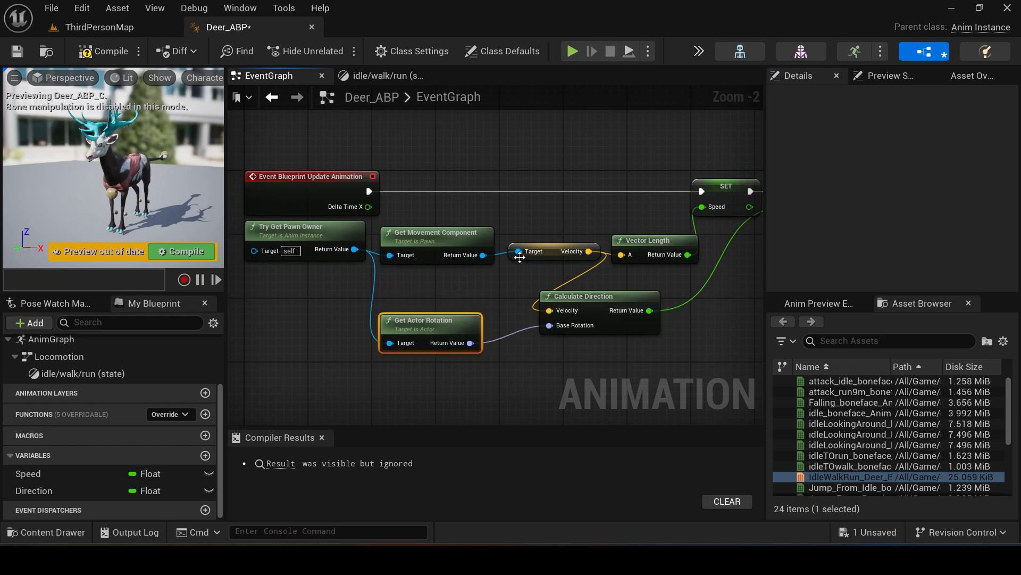
drag(545, 250, 460, 289)
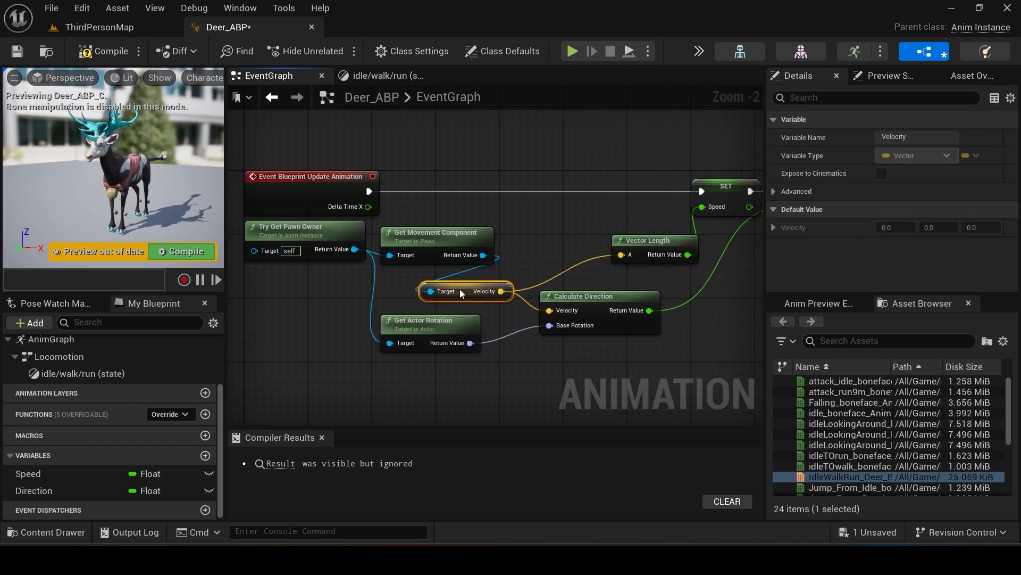
drag(655, 240, 576, 240)
drag(585, 296, 577, 303)
drag(723, 120, 697, 213)
drag(628, 190, 538, 188)
right_drag(520, 265, 704, 285)
click(703, 326)
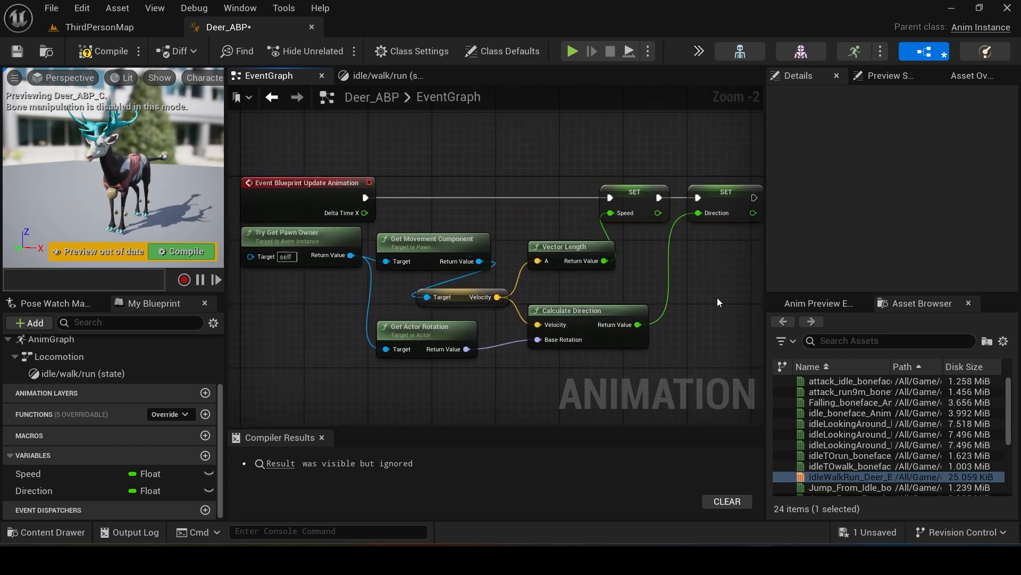
- In the idle/walk/run state, add a Get Speed node and connect it to the speed input of IdleWalkRun_Deer_BS
click(380, 78)
right_drag(440, 384, 528, 363)
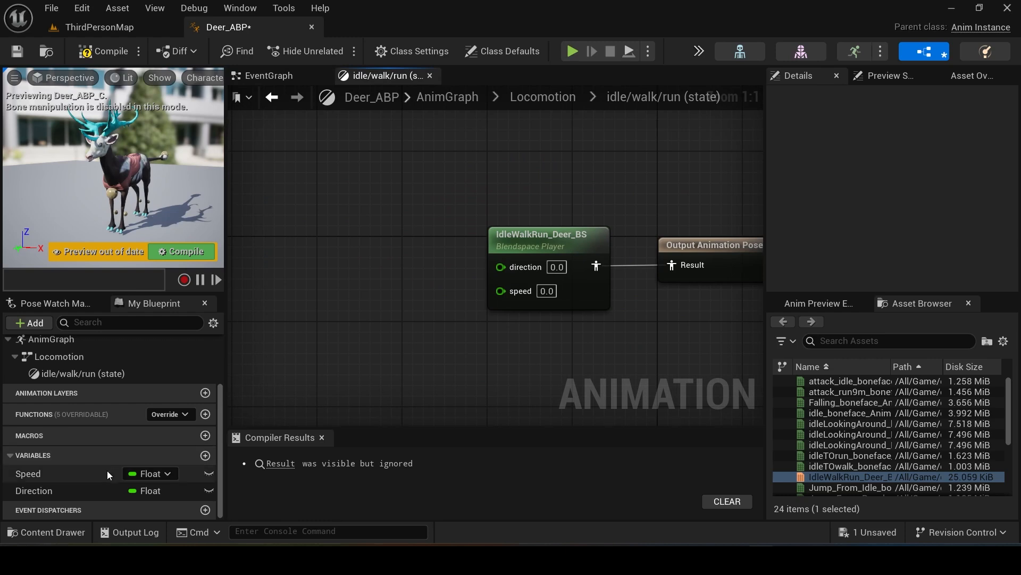
drag(107, 470, 322, 276)
click(357, 302)
right_drag(425, 342, 441, 353)
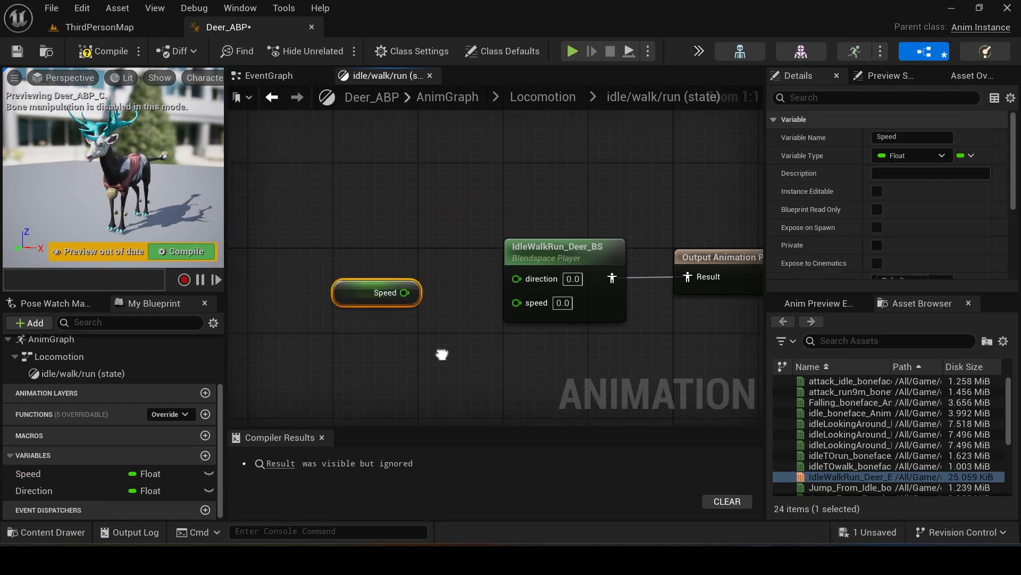
drag(406, 294, 515, 304)
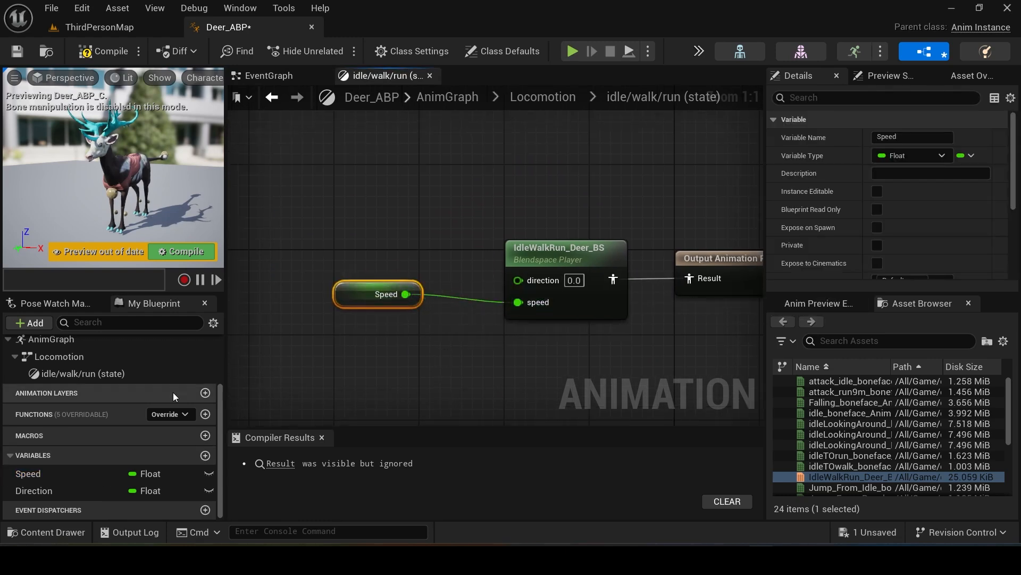
- Feed the Direction variable into the direction input of IdleWalkRun_Deer_BS and position its node above the Speed node
drag(64, 489, 517, 280)
click(338, 240)
drag(335, 219, 410, 251)
click(231, 120)
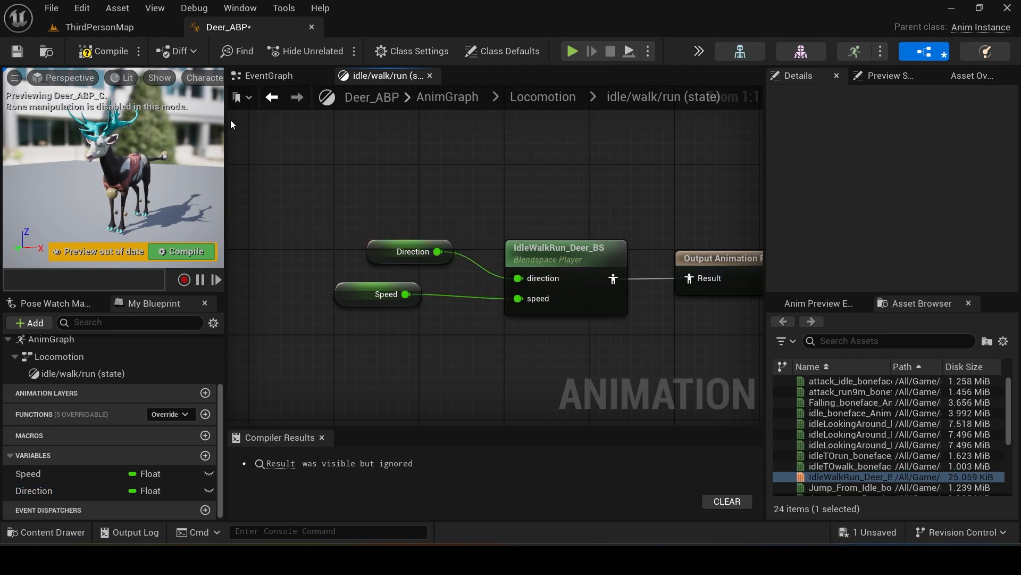
- Compile and save Deer_ABP, and return to its event graph
click(94, 52)
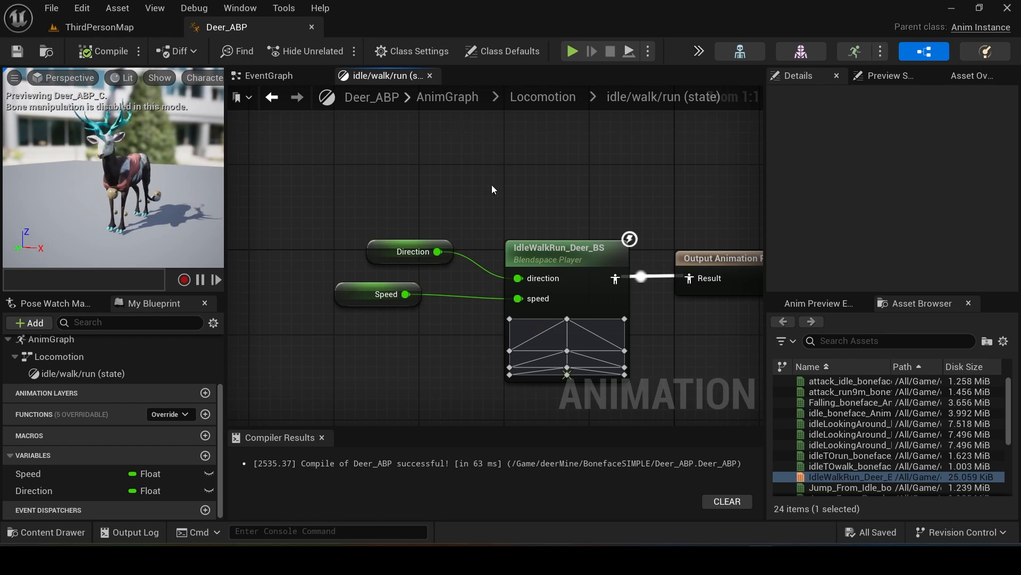
right_drag(493, 187, 489, 165)
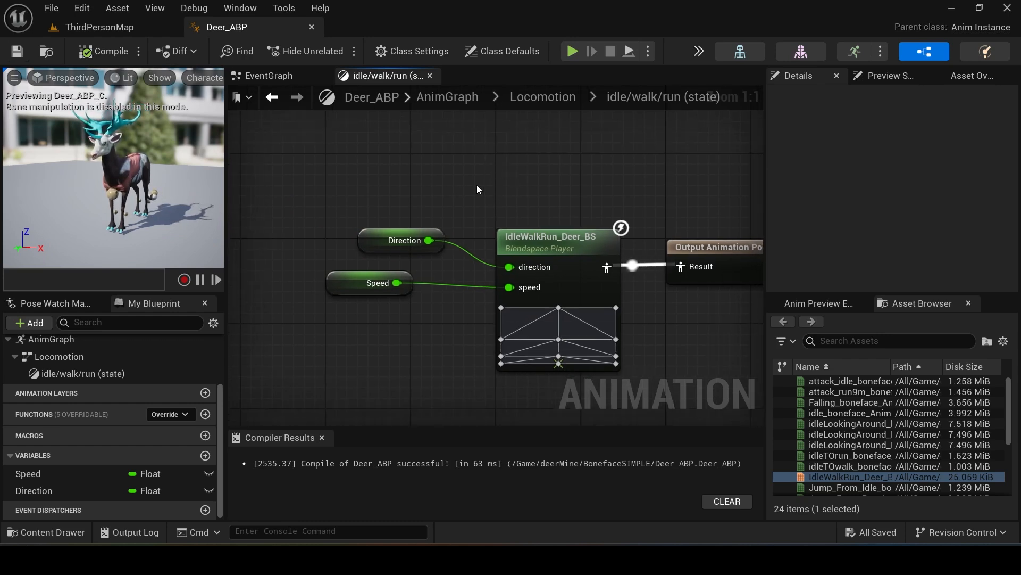
click(287, 78)
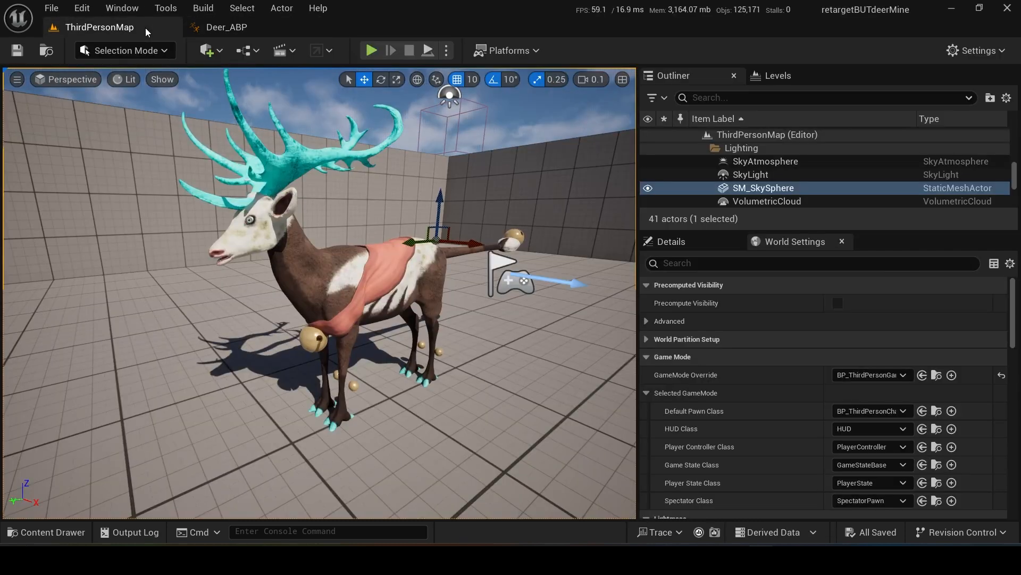
- Switch to the ThirdPersonMap level and select the ThirdPerson folder in the project's Content folder
click(146, 28)
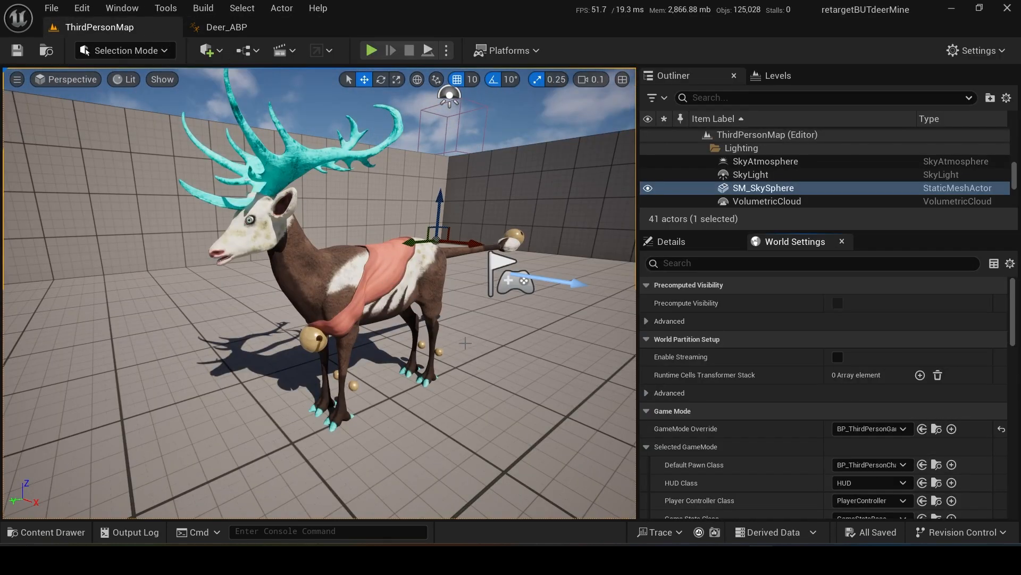
click(83, 531)
click(401, 420)
click(272, 327)
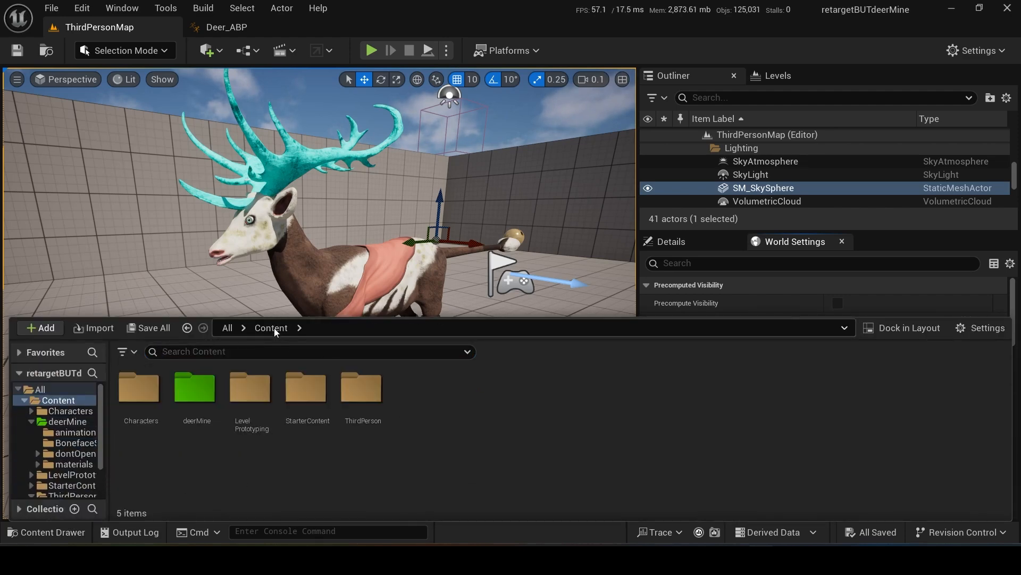
click(370, 405)
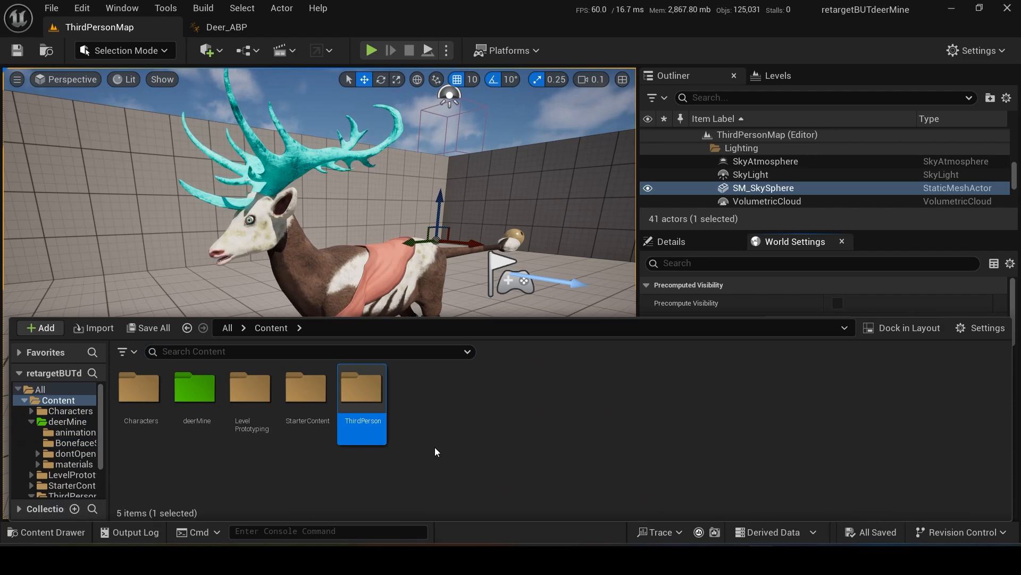
click(53, 328)
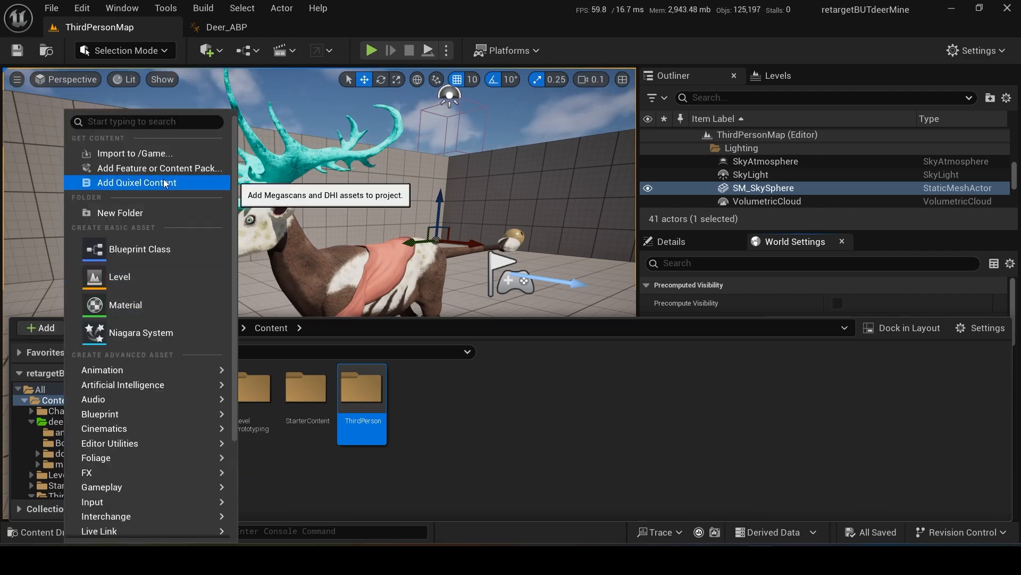
click(181, 168)
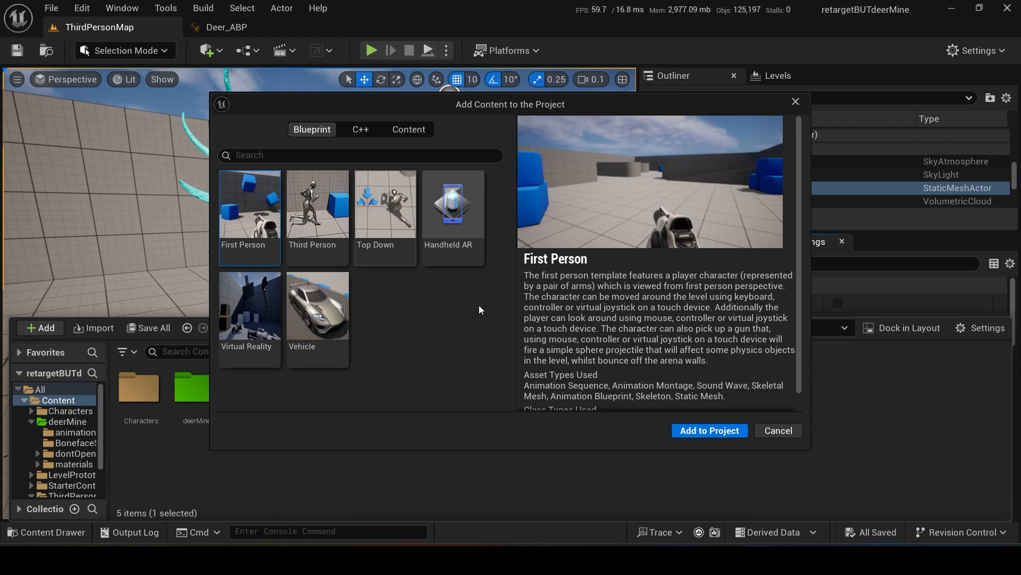
click(787, 434)
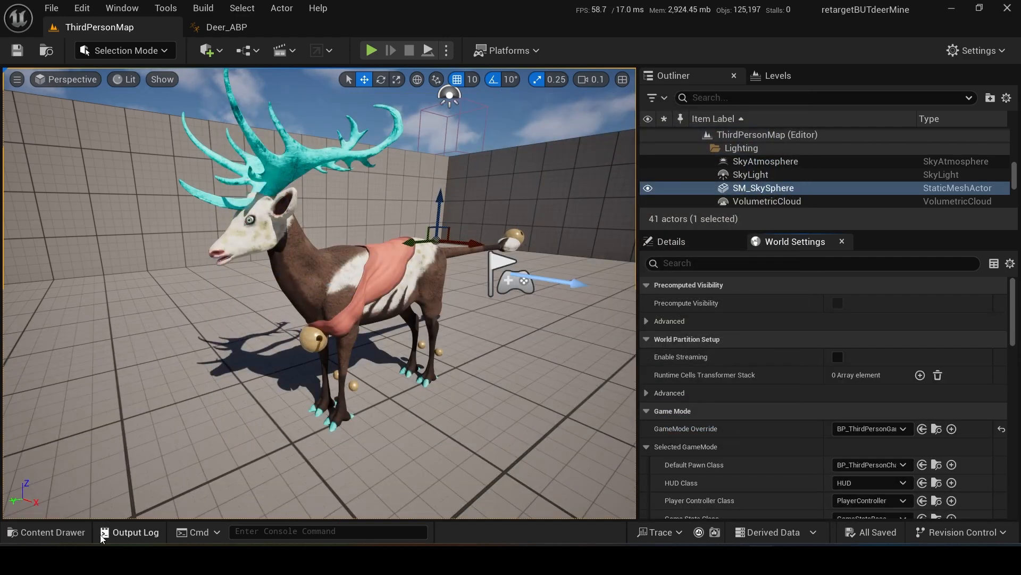
- Open the BP_ThirdPersonCharacter blueprint from the ThirdPerson Blueprints folder
click(52, 532)
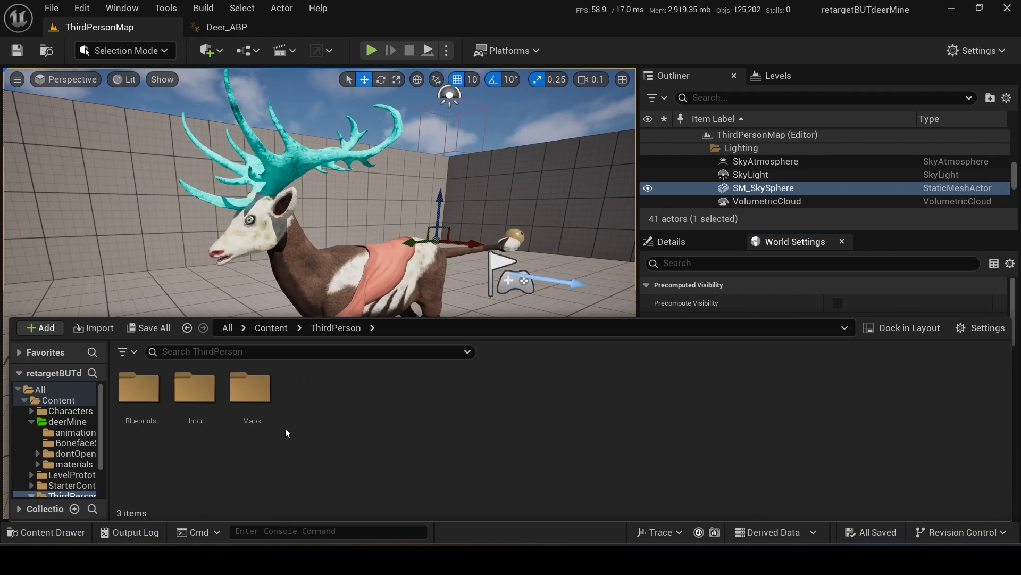
double_click(140, 394)
click(140, 392)
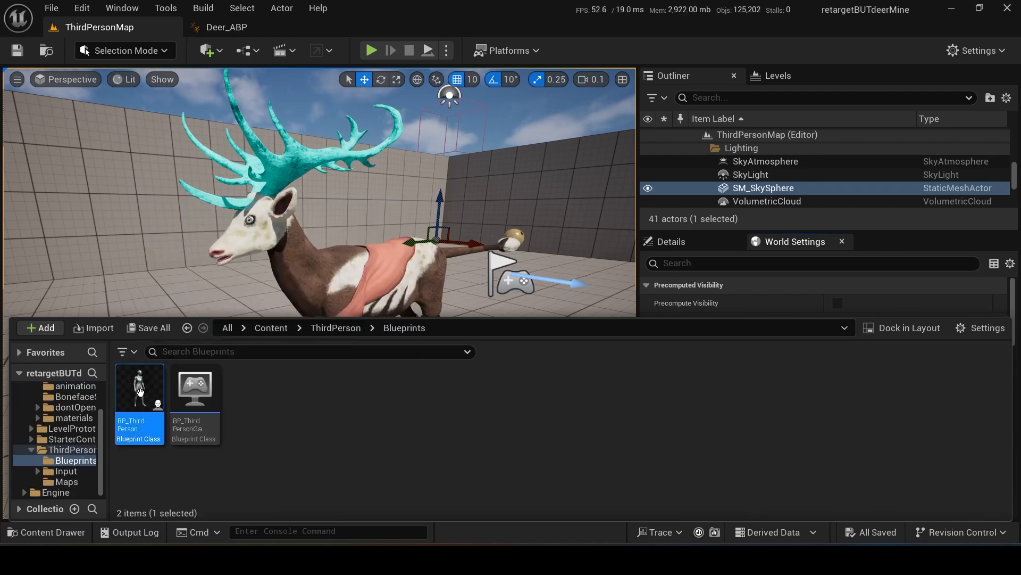
double_click(140, 392)
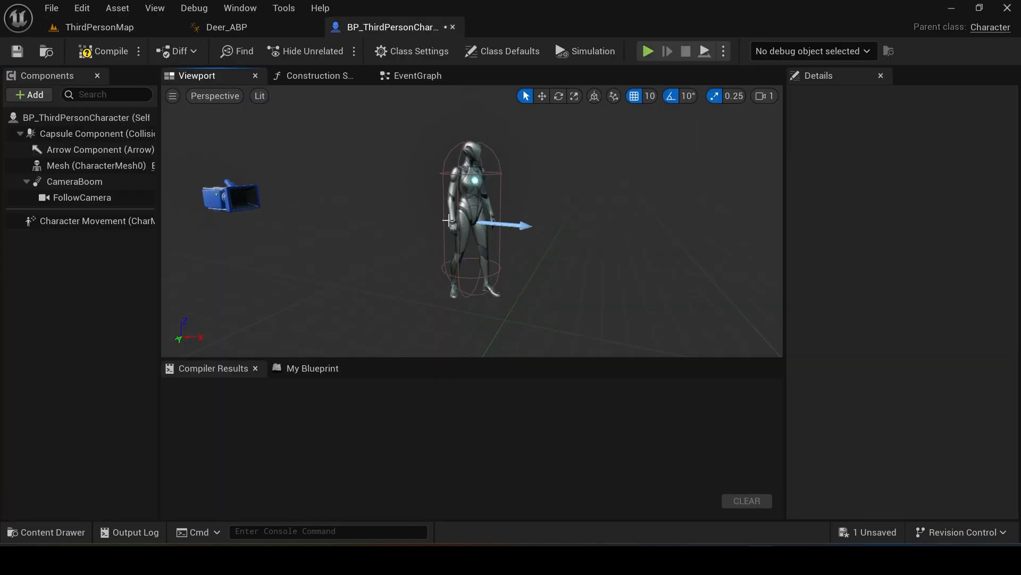
- Add a keyboard event node in an empty area of the character's event graph and set its input key to Left Shift
click(417, 75)
right_drag(468, 309, 442, 210)
scroll(476, 212, up, 1)
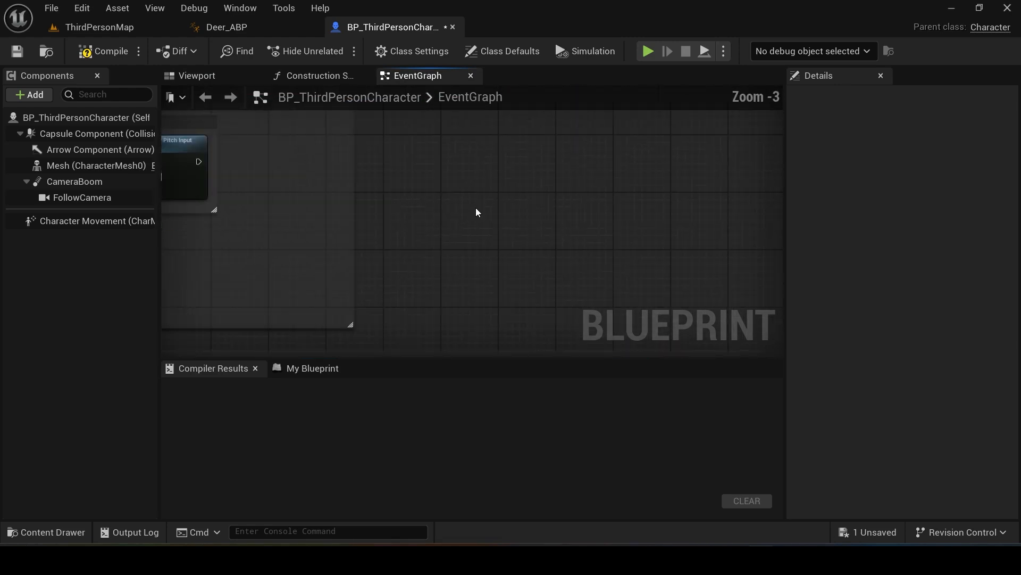
right_click(427, 208)
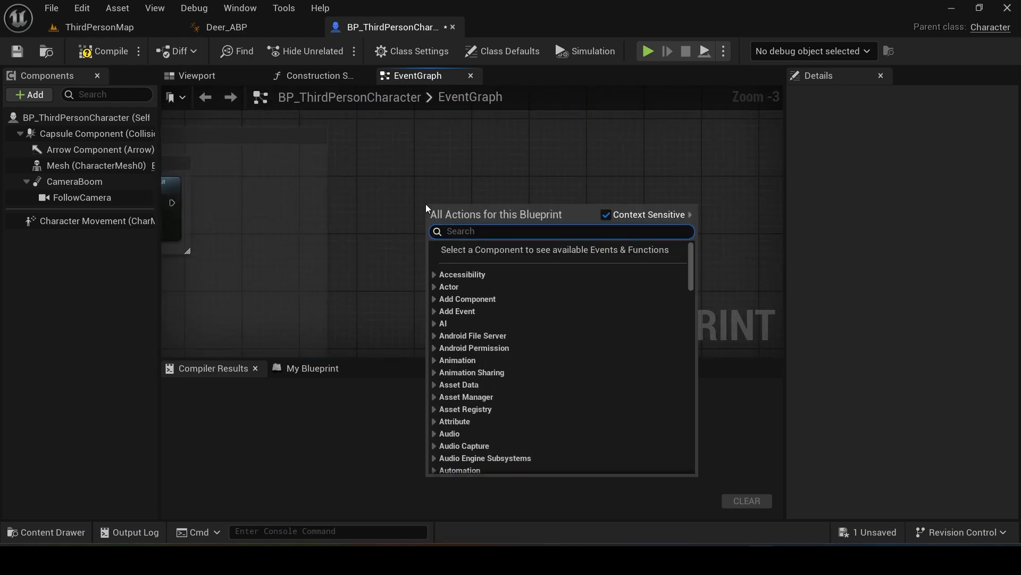
text(k)
click(469, 412)
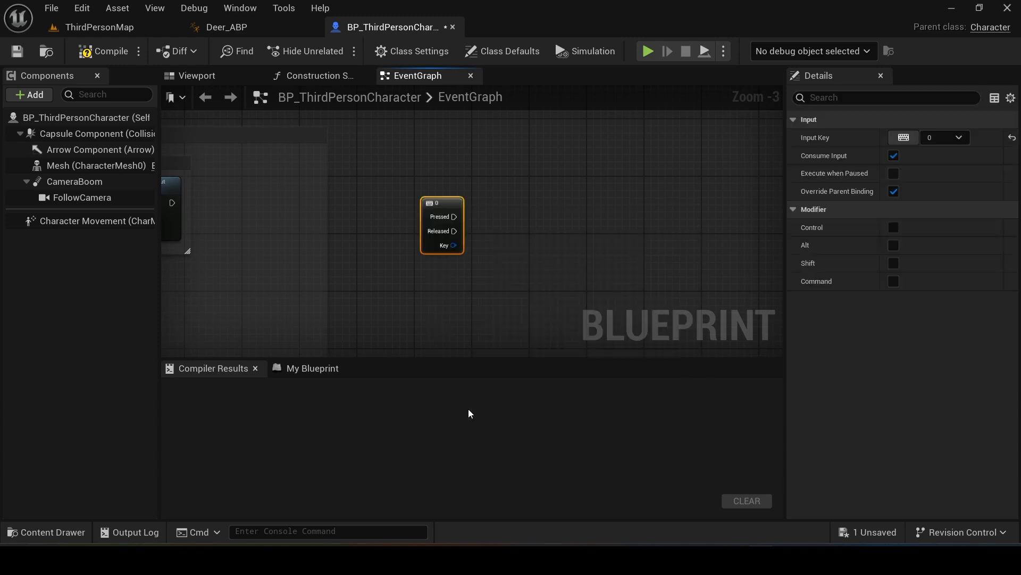
drag(442, 206, 406, 206)
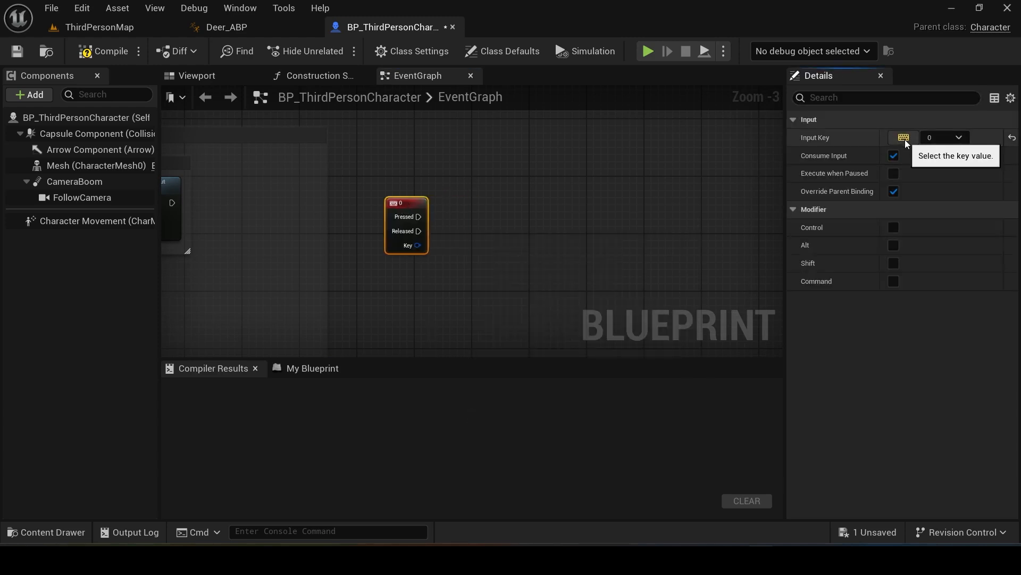
click(904, 137)
key(shift)
click(456, 231)
- Place a Character Movement reference below the Left Shift event and add a Set Max Walk Speed node targeting it
right_drag(475, 237, 424, 253)
scroll(458, 223, up, 1)
drag(86, 221, 406, 283)
right_drag(448, 231, 456, 235)
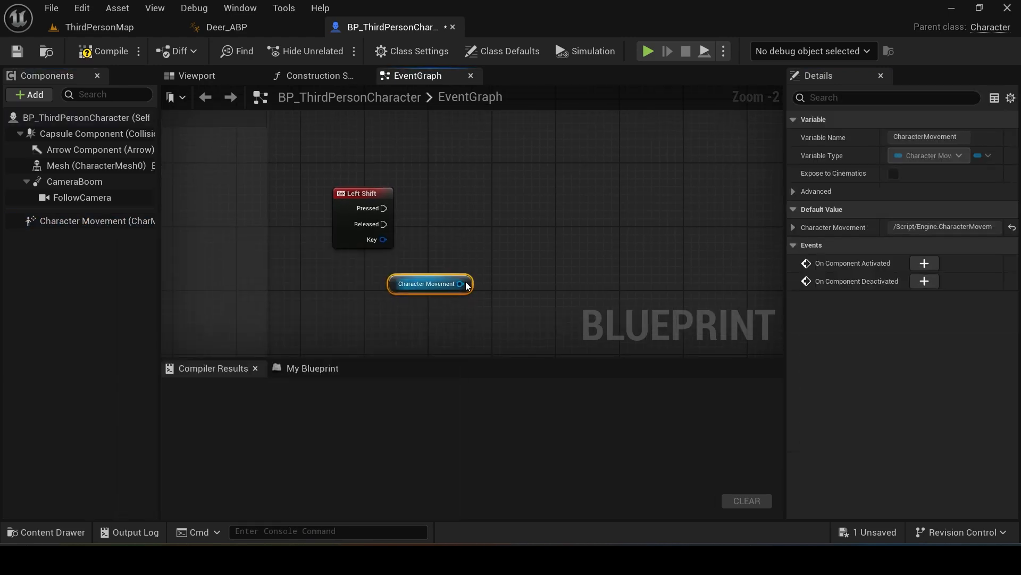
drag(466, 286, 504, 246)
text(se)
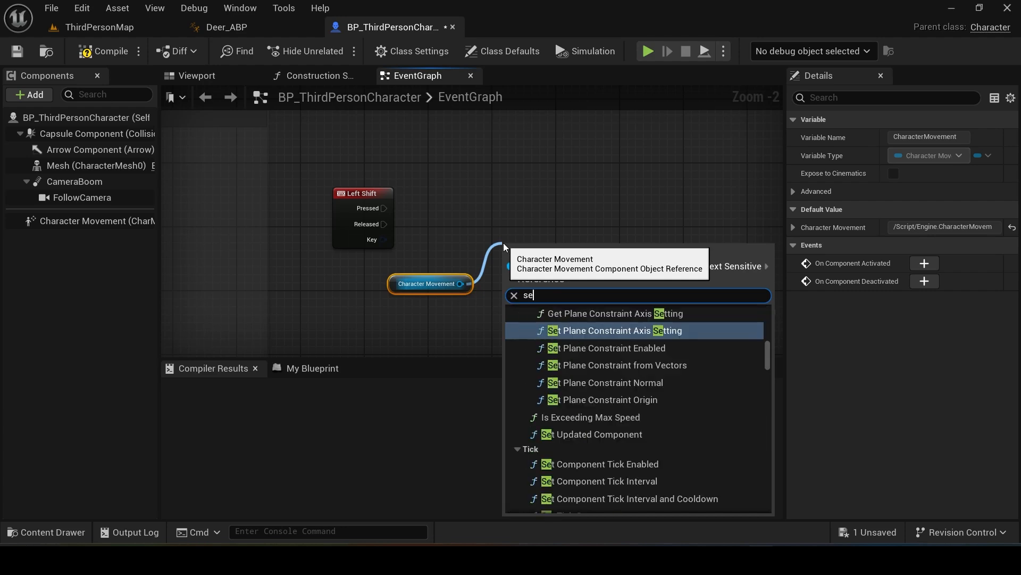
text(t max walk)
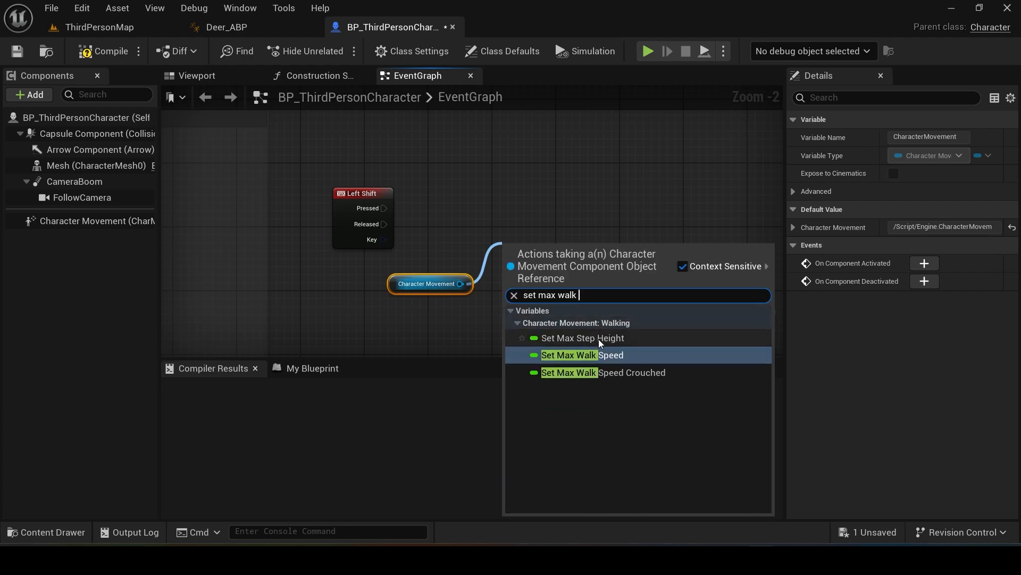
click(605, 356)
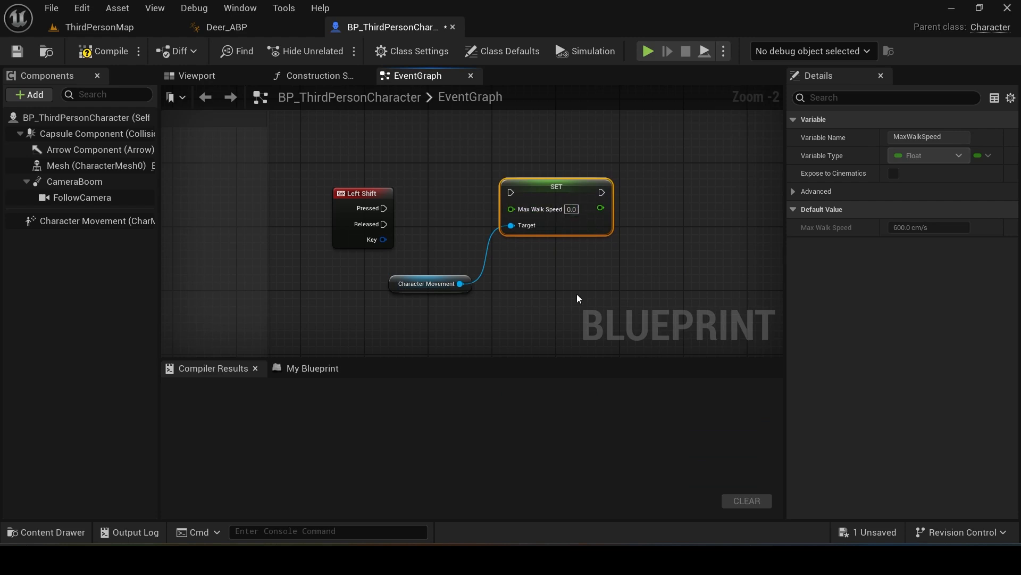
- Duplicate the Set Max Walk Speed node below the original, link Character Movement to its target, and move the Left Shift event closer
key(ctrl+d)
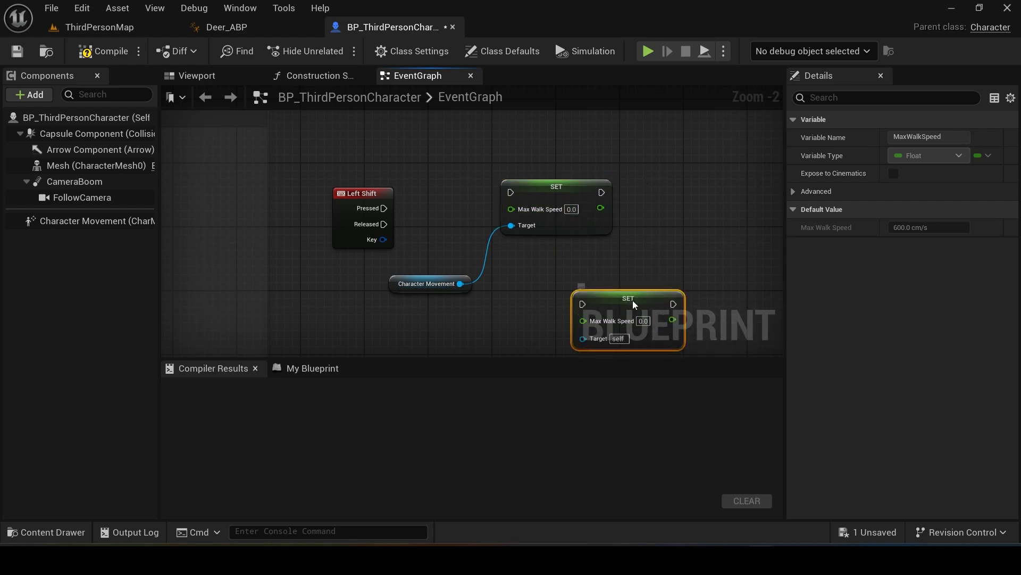
drag(634, 304, 563, 272)
drag(460, 283, 513, 312)
drag(367, 187, 426, 174)
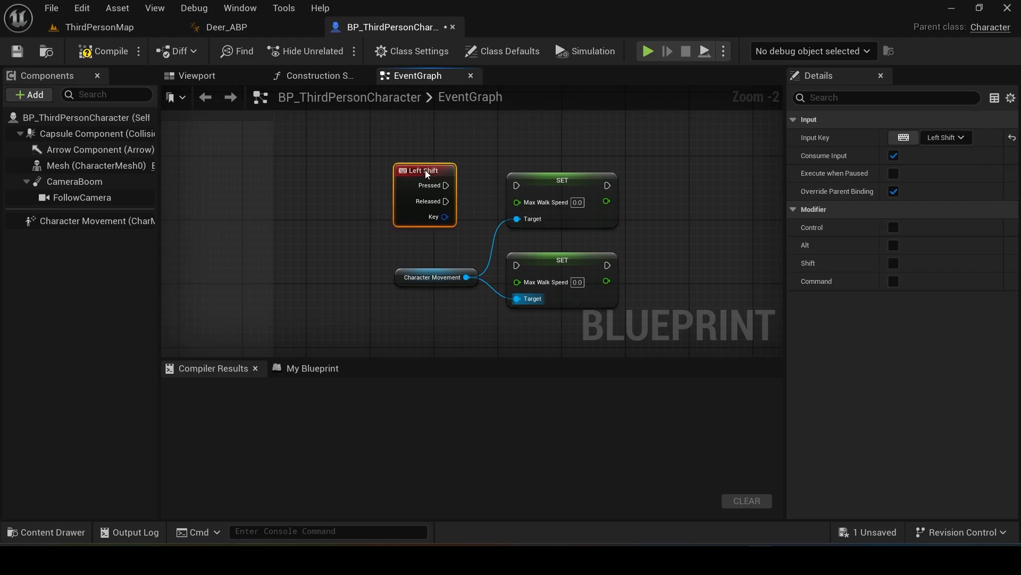
- Wire Pressed to the upper Set node with max walk speed 900, and Released to the lower one with 120
right_drag(436, 226, 370, 232)
drag(376, 194, 479, 218)
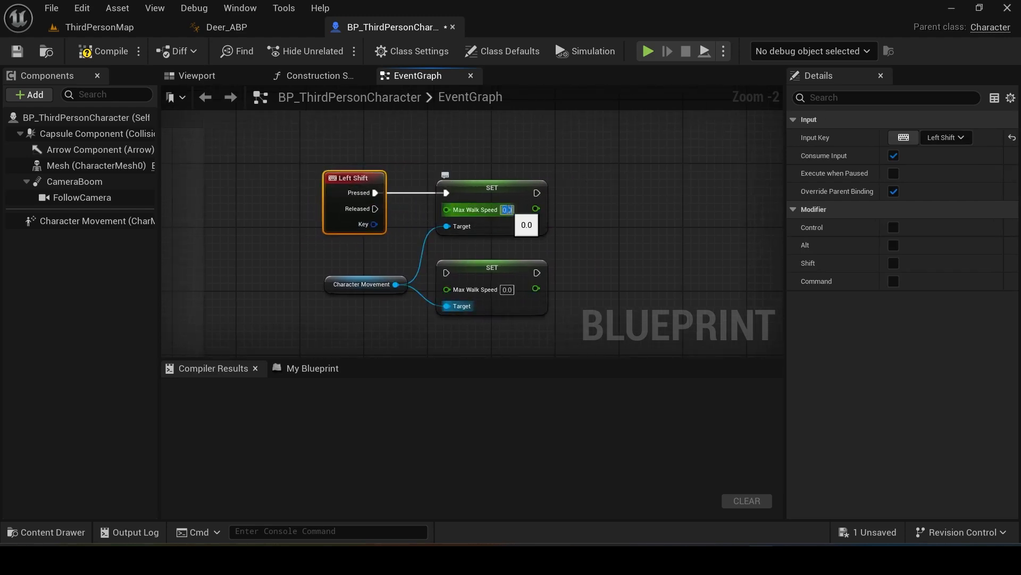
text(900)
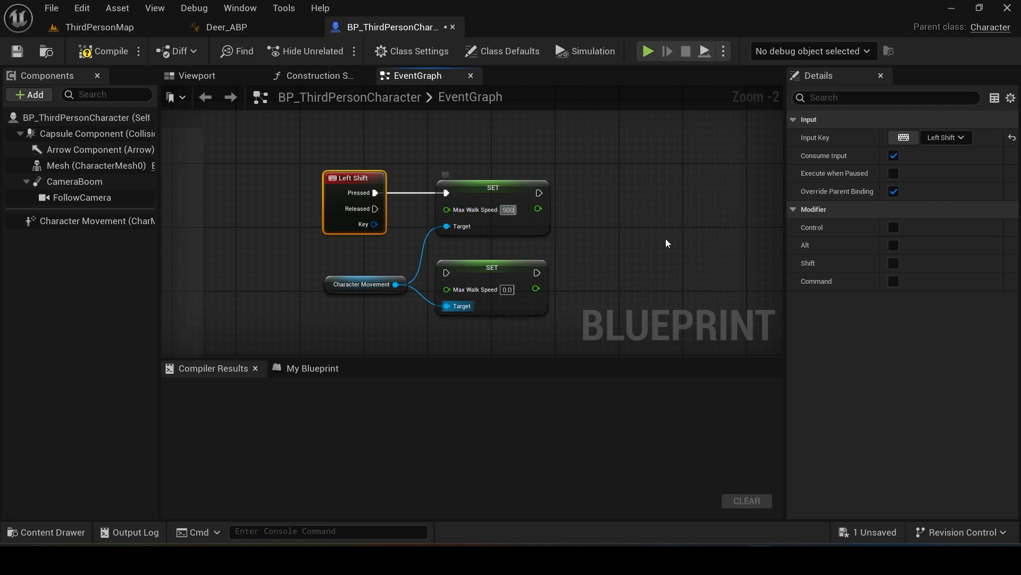
click(623, 248)
drag(375, 209, 446, 273)
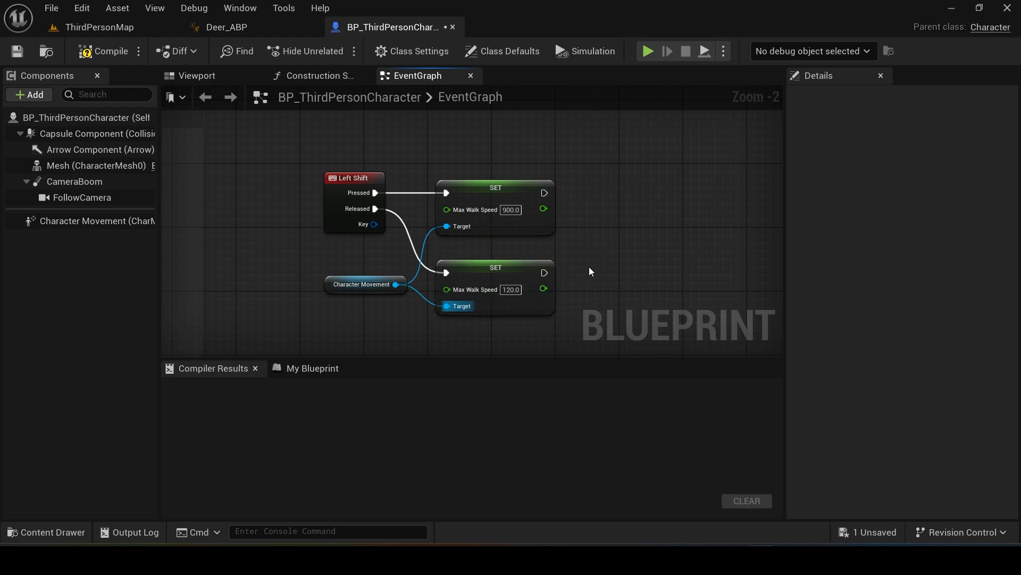
- Enclose the Left Shift, Character Movement and both Set nodes in a comment box titled "To Run"
key(Home)
drag(320, 148, 584, 313)
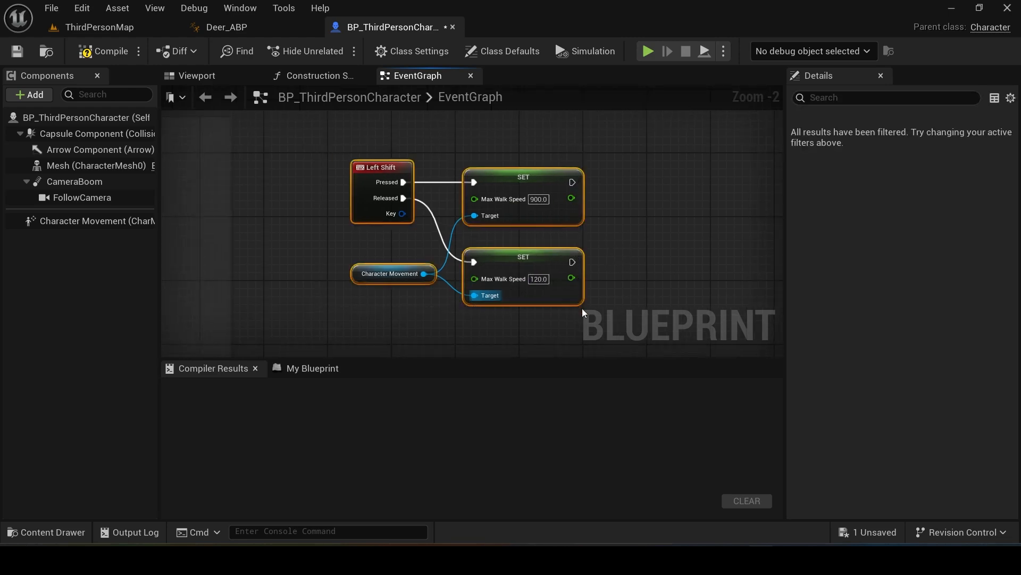
key(c)
click(414, 141)
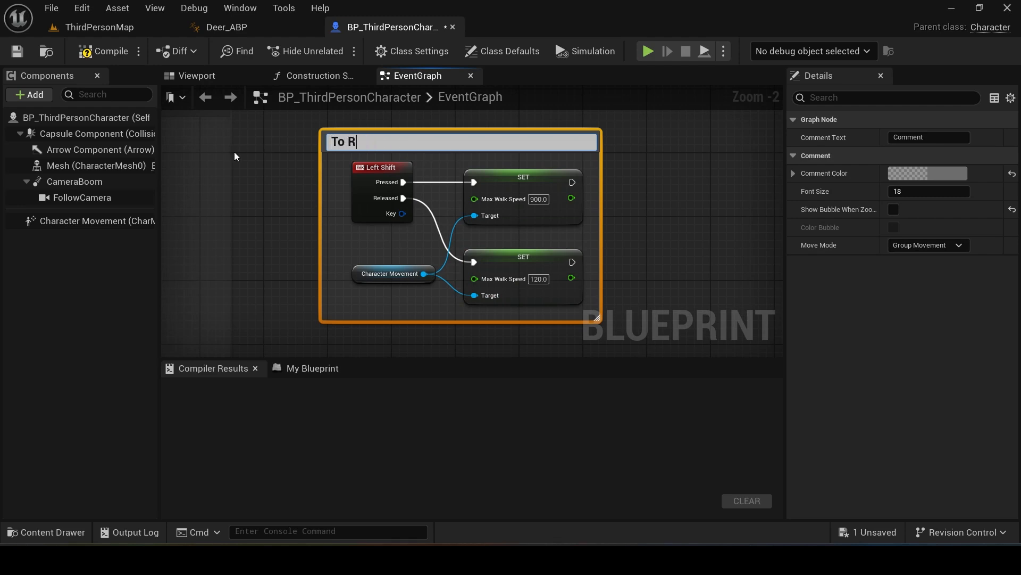
click(272, 191)
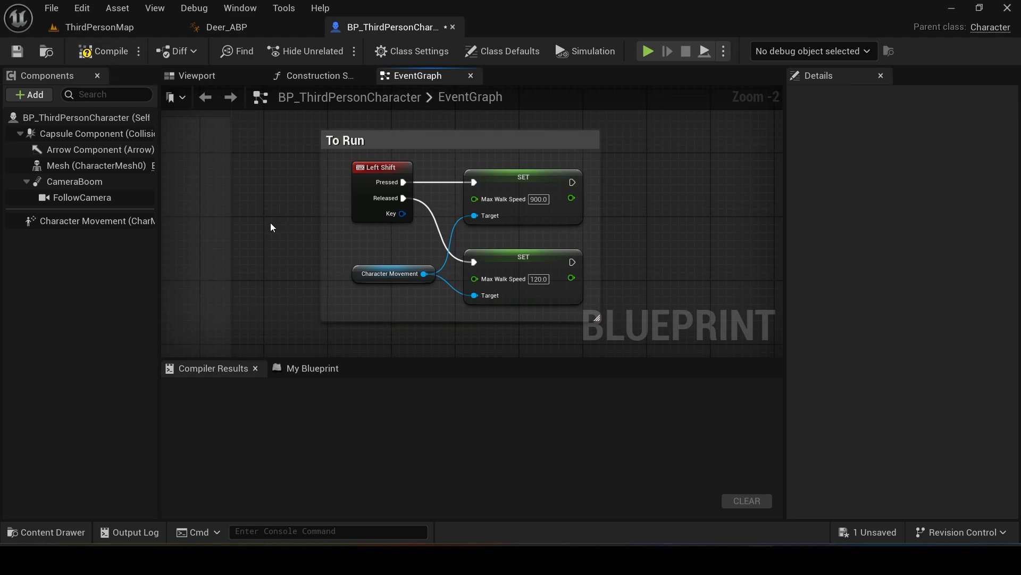
right_drag(271, 226, 305, 207)
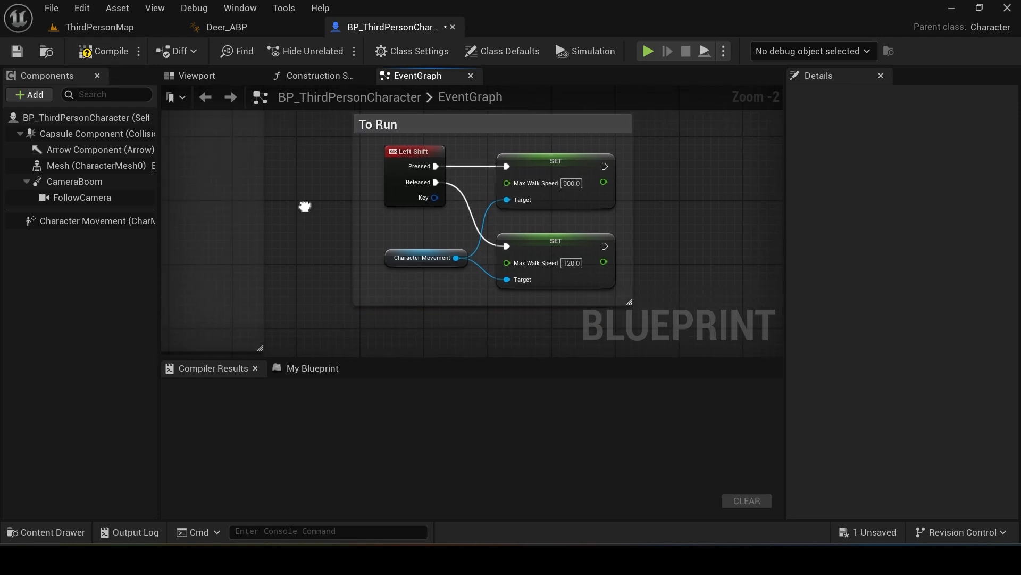
- Replace the character mesh's skeletal mesh asset with boneface_Tpose
click(228, 79)
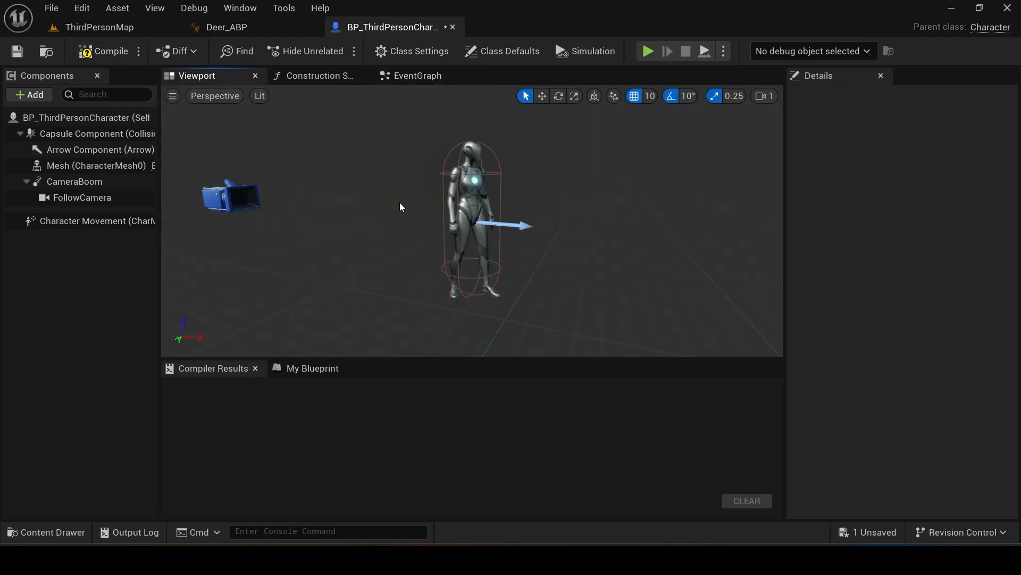
click(473, 186)
key(w)
scroll(946, 393, down, 3)
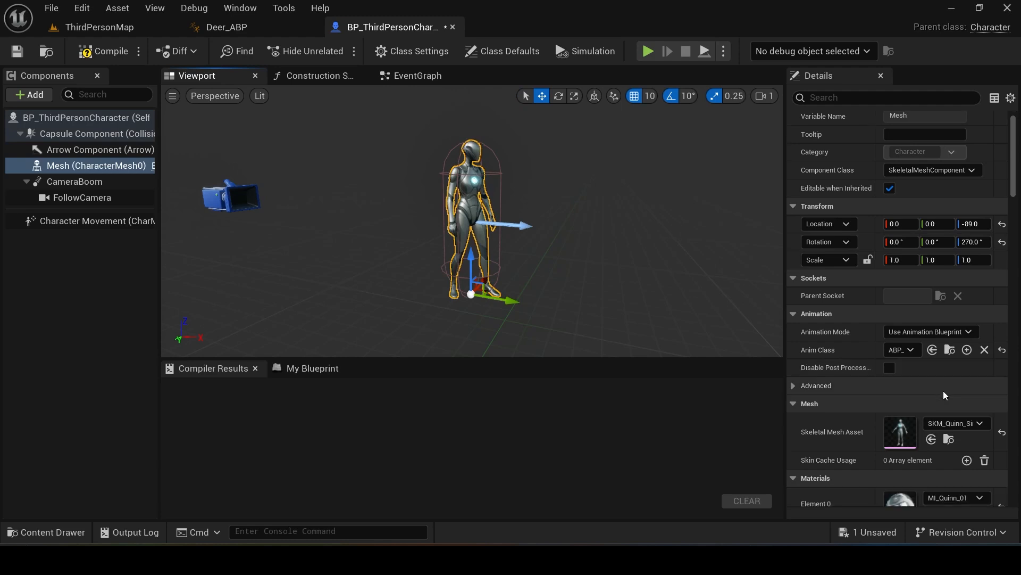
click(983, 382)
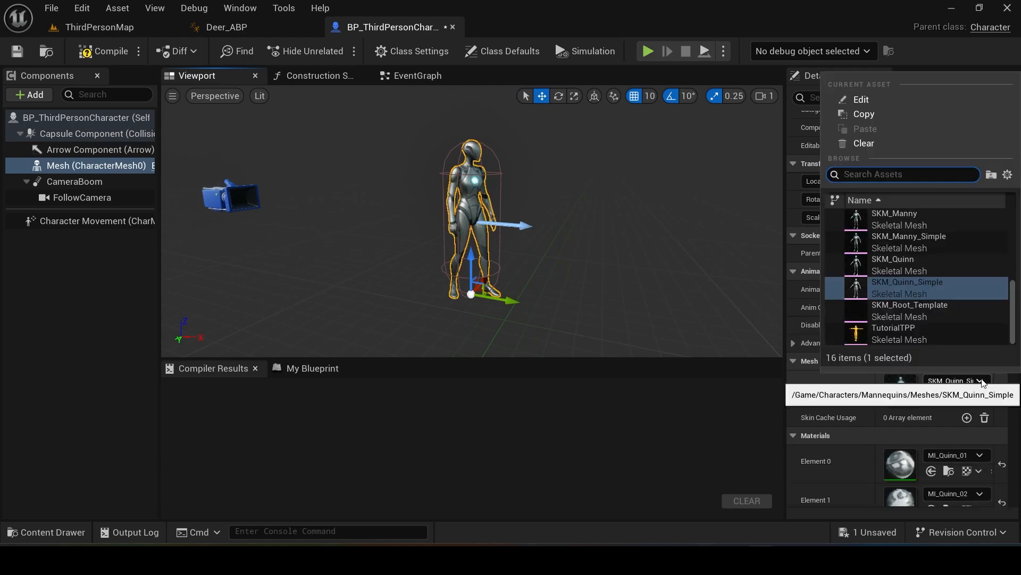
text(bone)
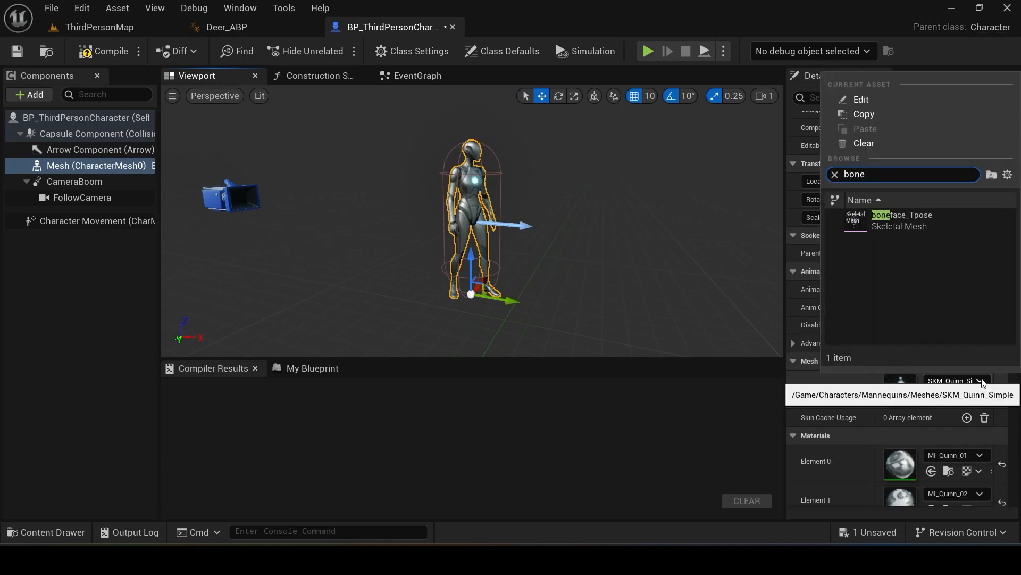
click(902, 220)
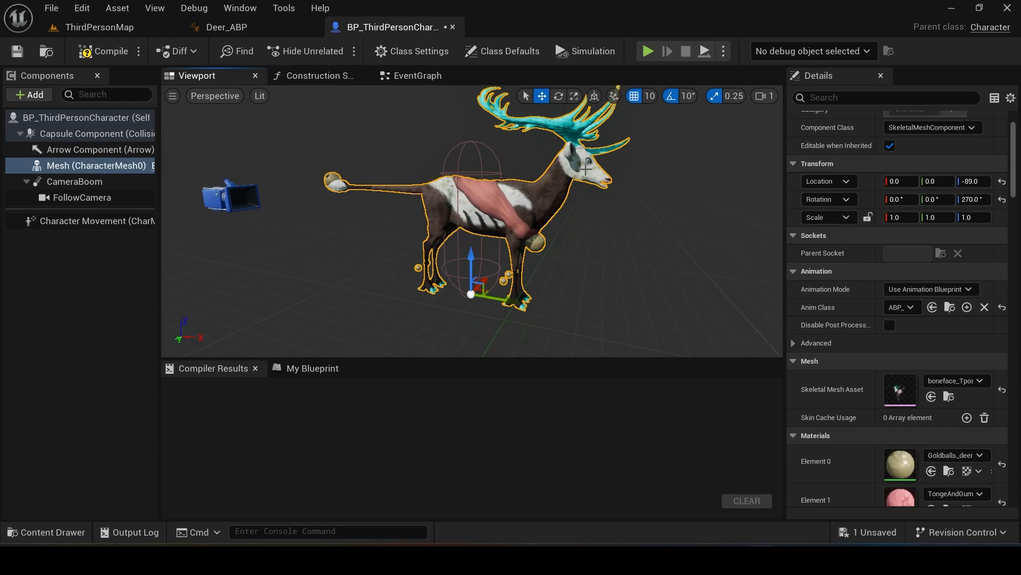
- Set the character mesh's animation class to Deer_ABP
click(909, 308)
text(deer)
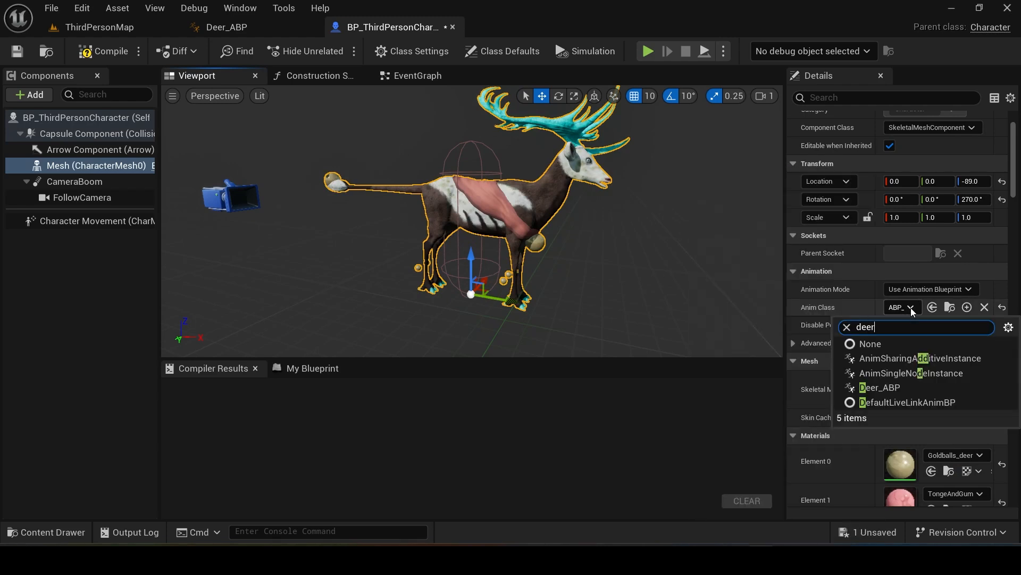
click(892, 361)
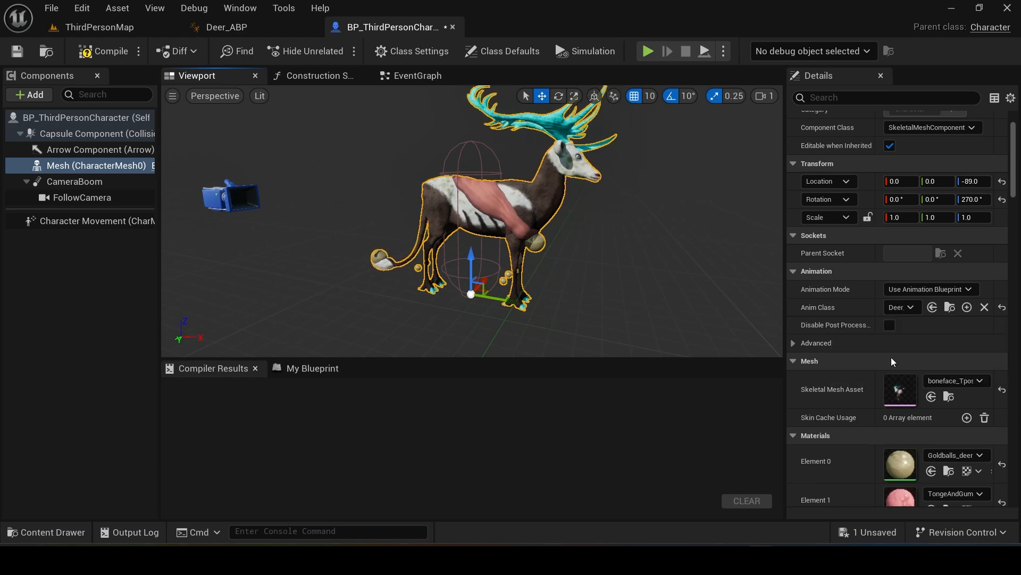
- Compile and save the BP_ThirdPersonCharacter blueprint
right_drag(575, 236, 568, 230)
key(s)
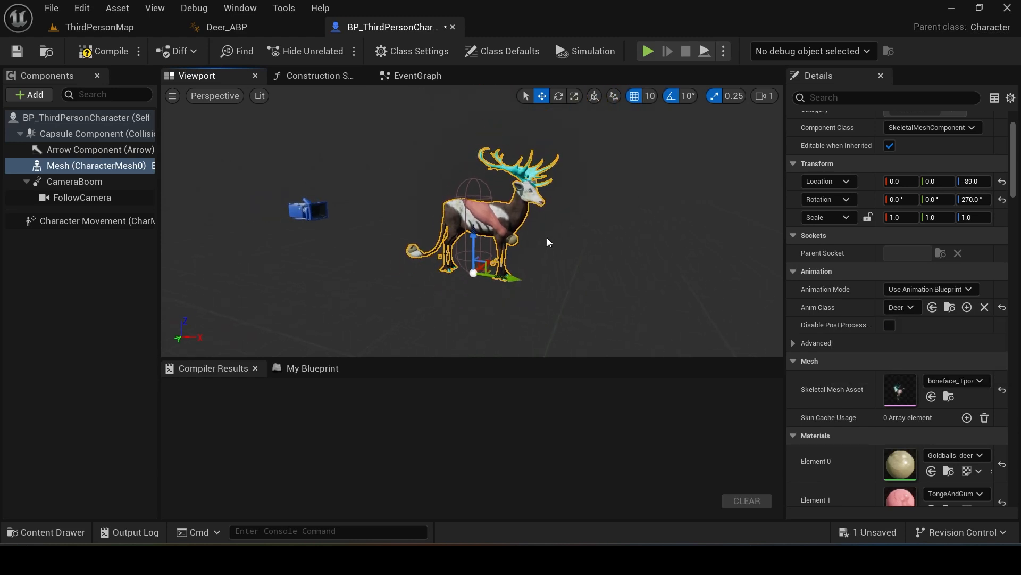
click(102, 51)
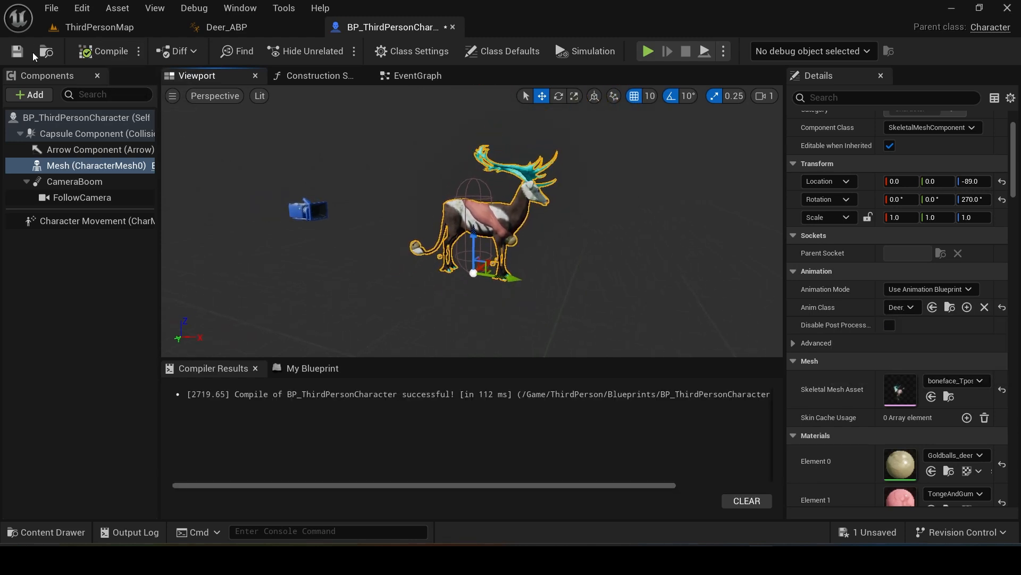
click(18, 53)
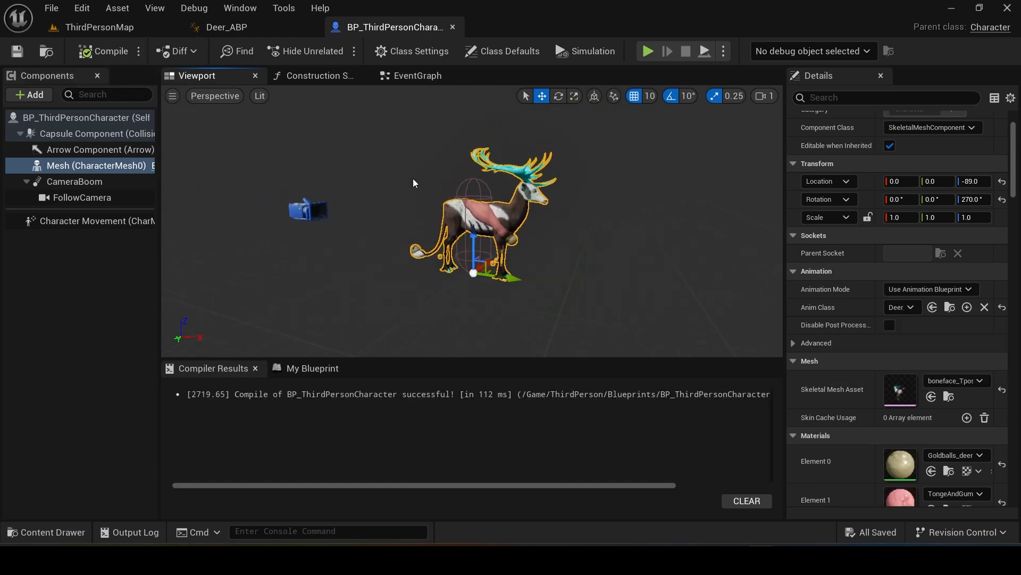
- Play-test ThirdPersonMap by moving the deer forward around the level to check its locomotion, and end the play session
click(96, 27)
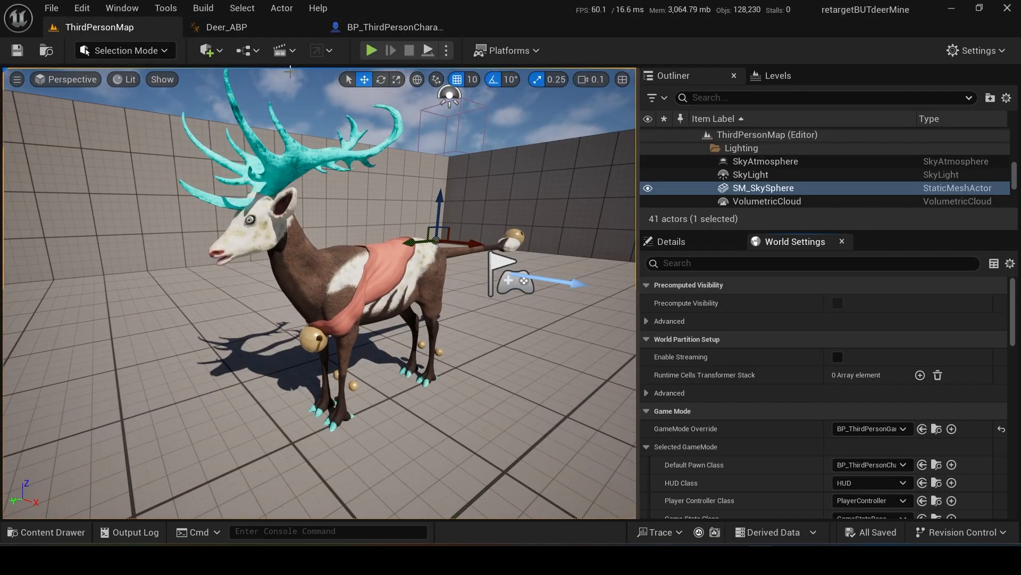
click(371, 50)
key(w)
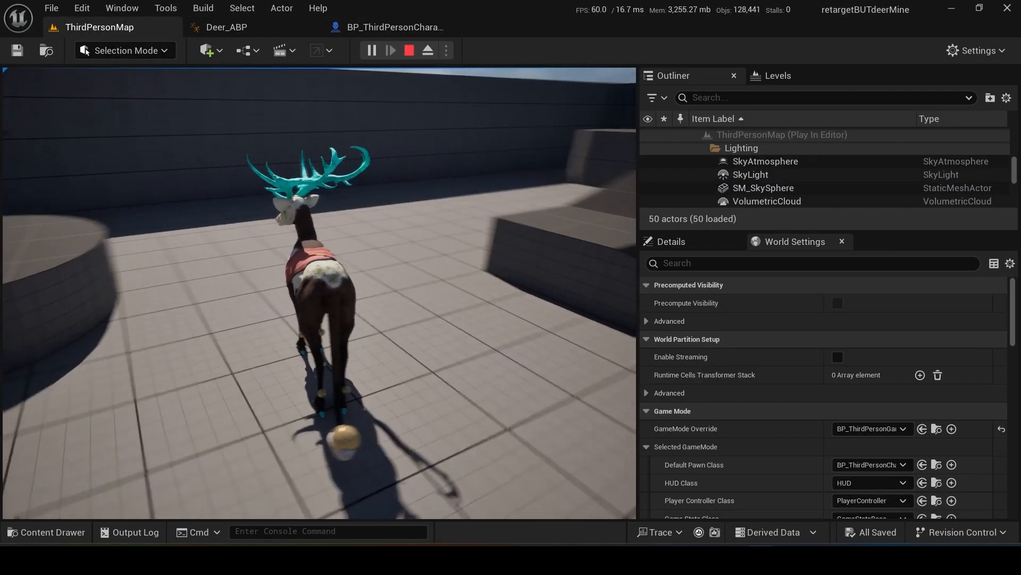
key(w)
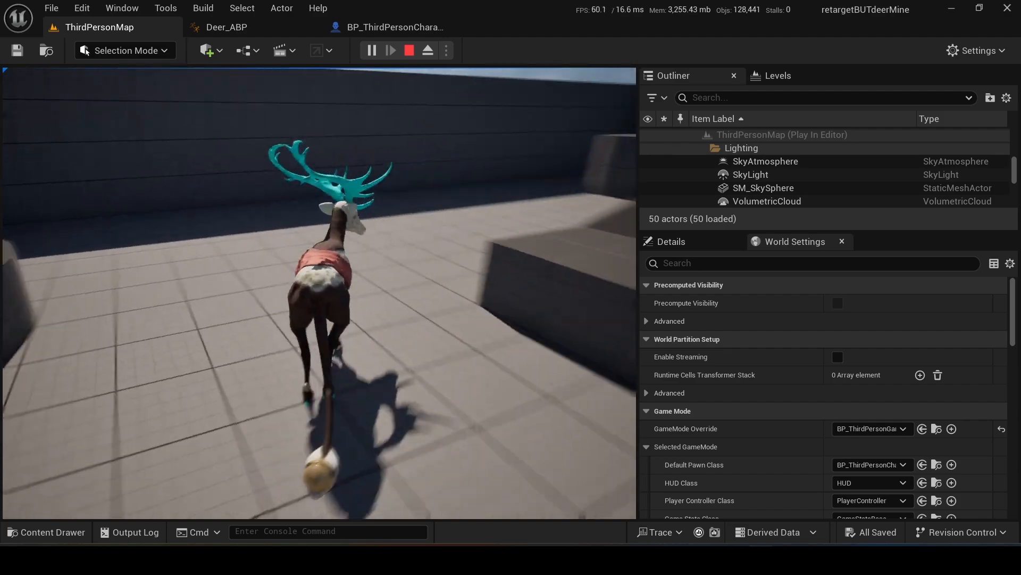
key(w)
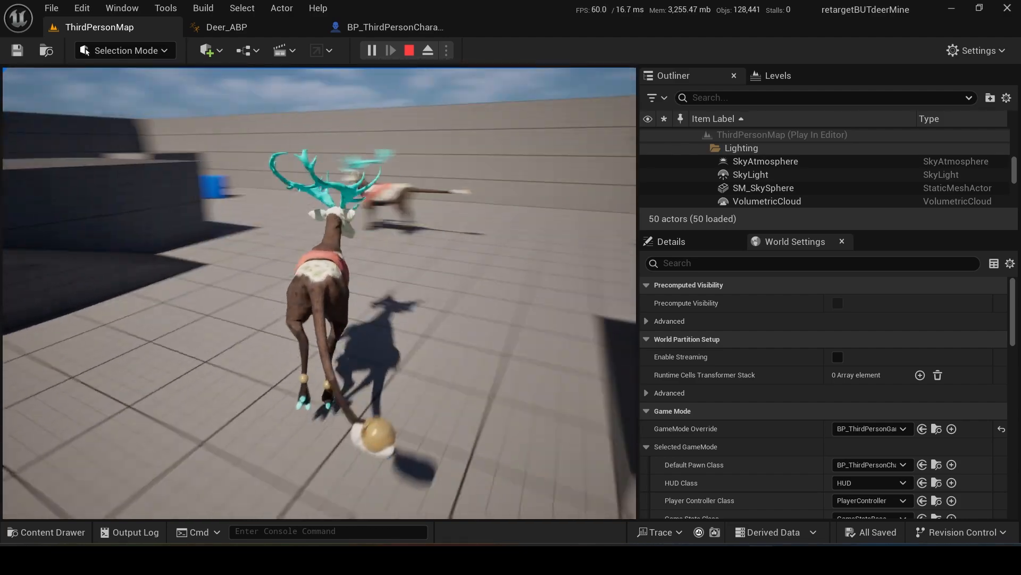
key(w)
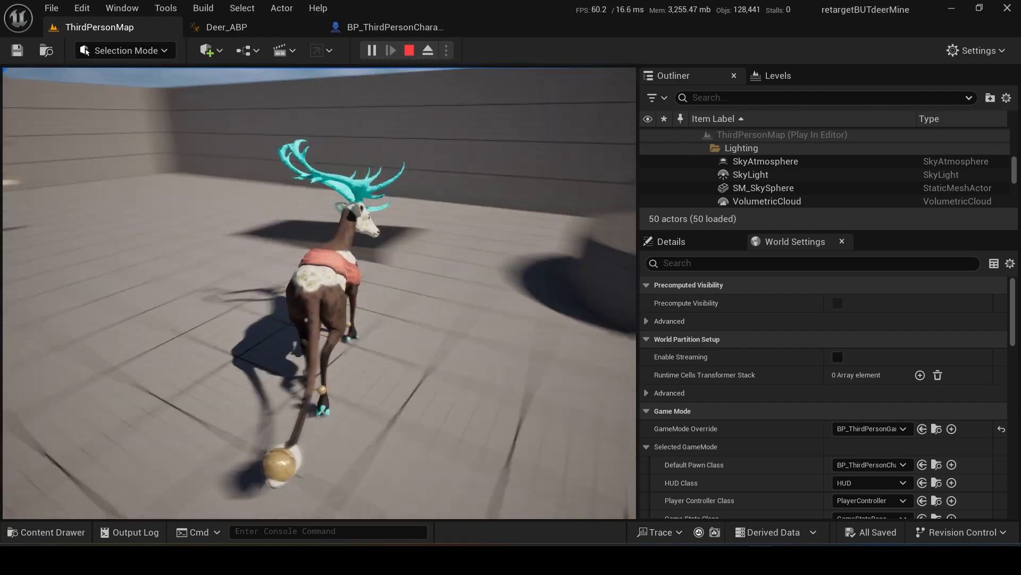
key(w)
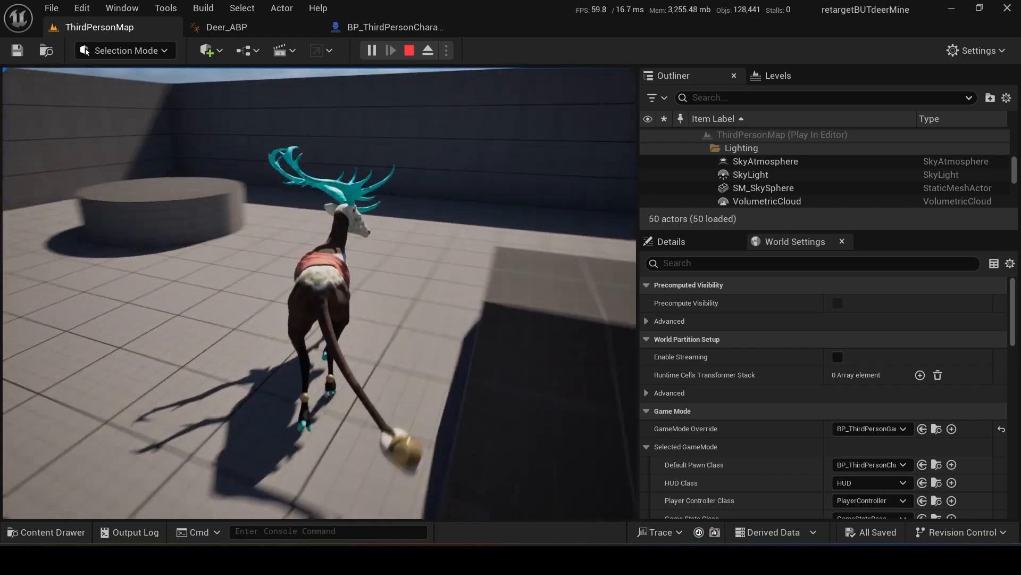
key(w)
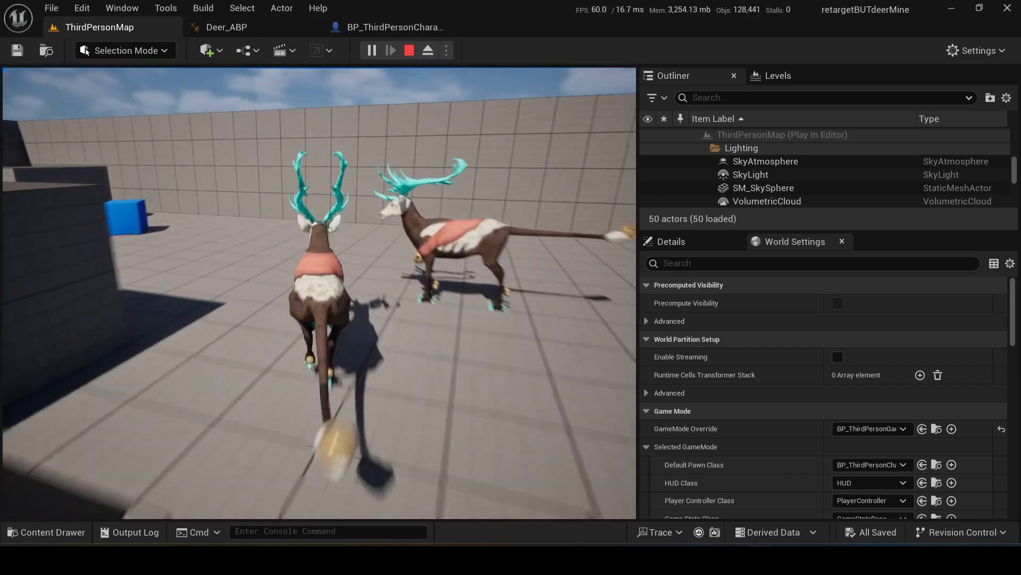
key(w)
key(Escape)
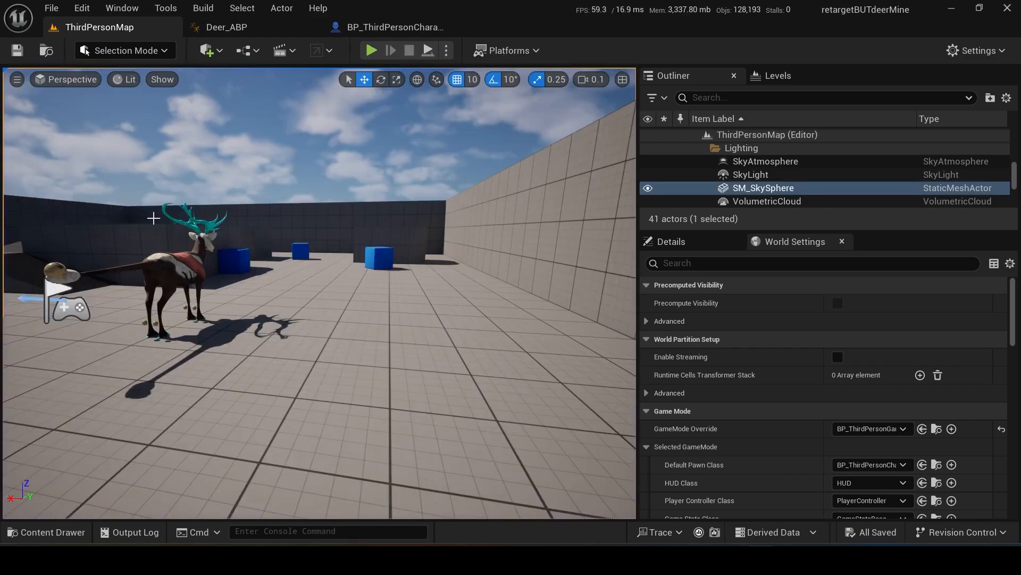
- Open the IdleWalkRun_Deer_BS blend space from the deerMine animations folder
click(46, 532)
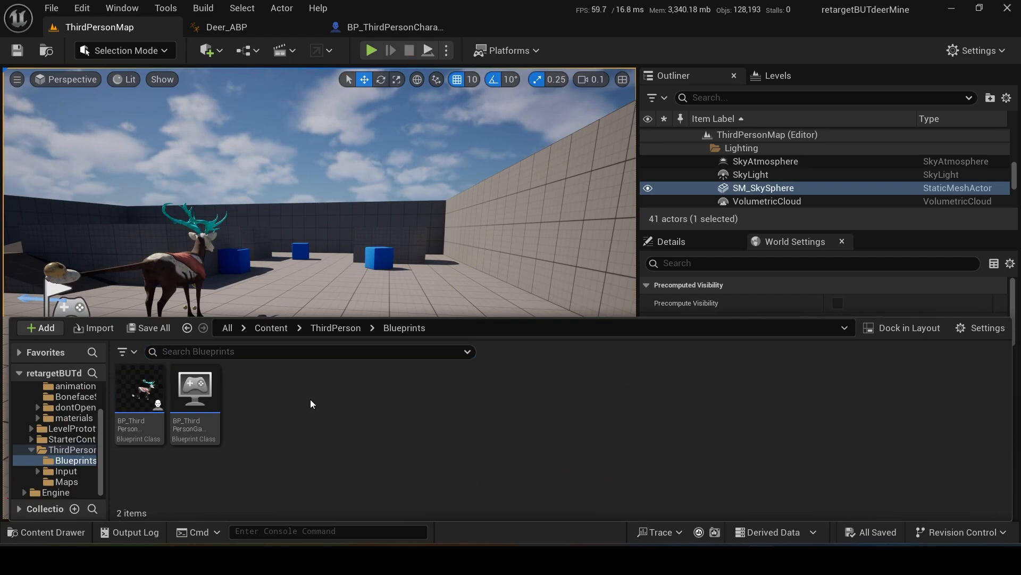
click(277, 331)
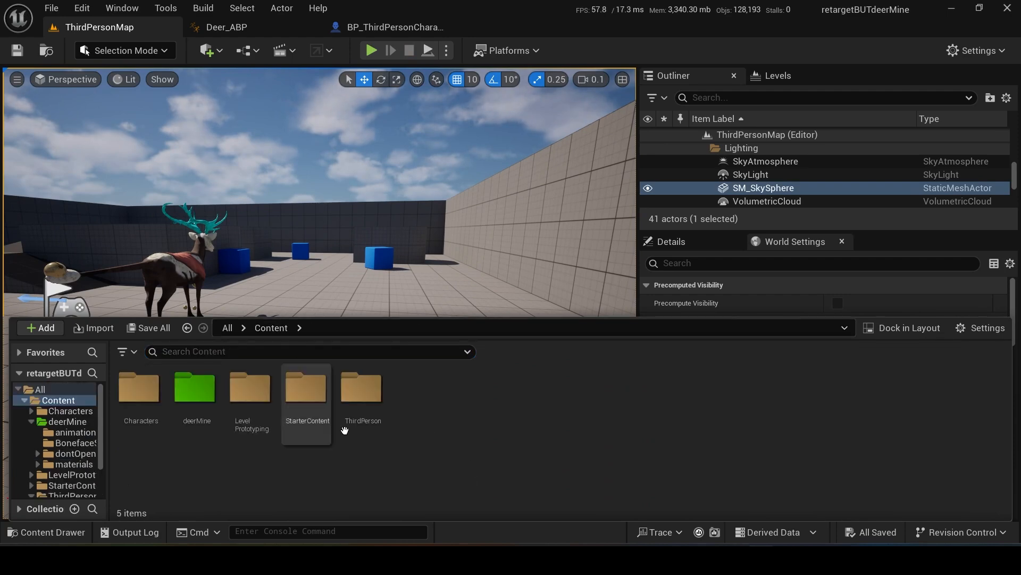
double_click(194, 391)
double_click(139, 388)
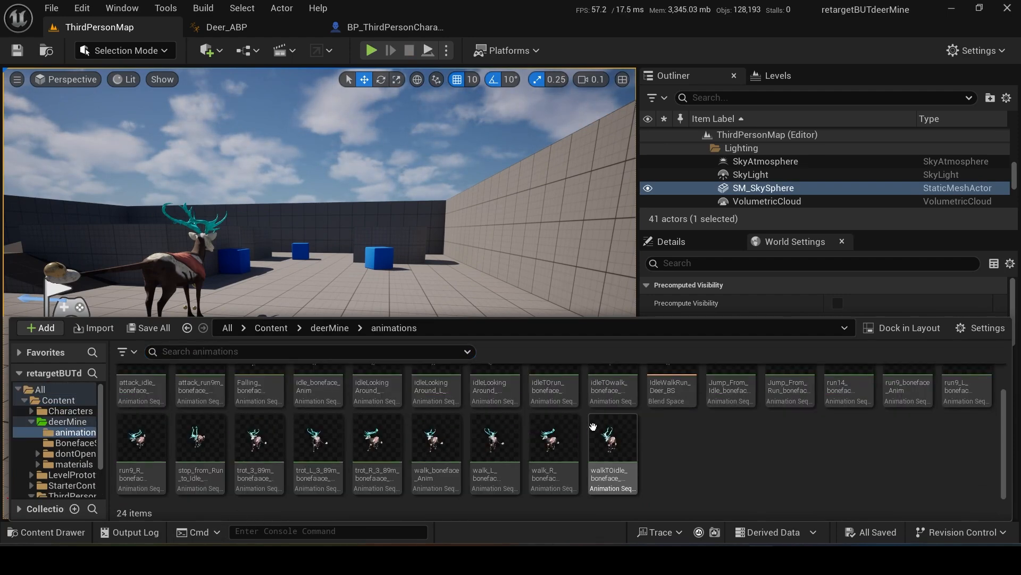
double_click(682, 439)
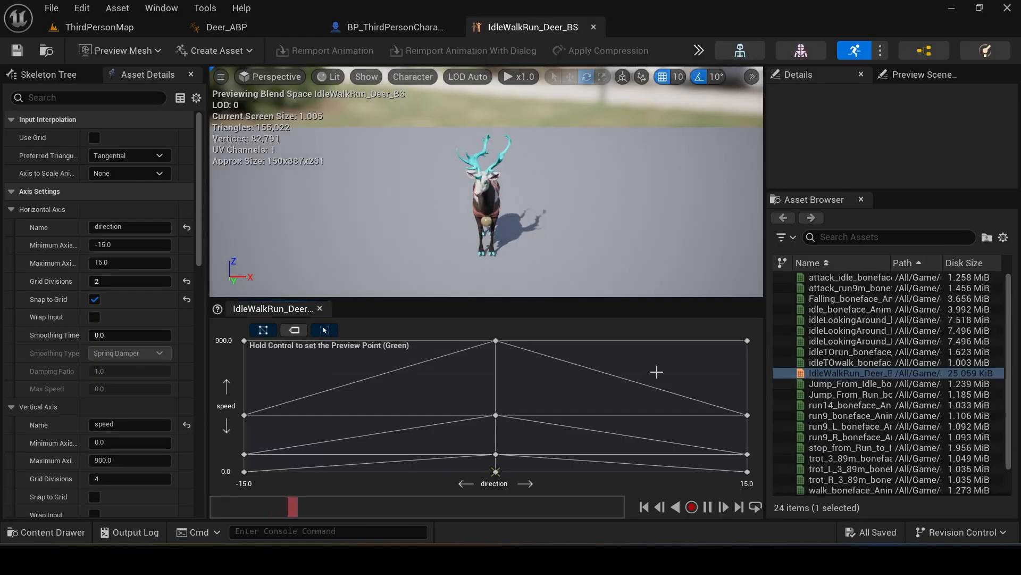
- Turn off grid snapping on the horizontal axis and swap the samples at directions -15 and 15 for speed 900
drag(748, 340, 642, 354)
drag(749, 355, 748, 352)
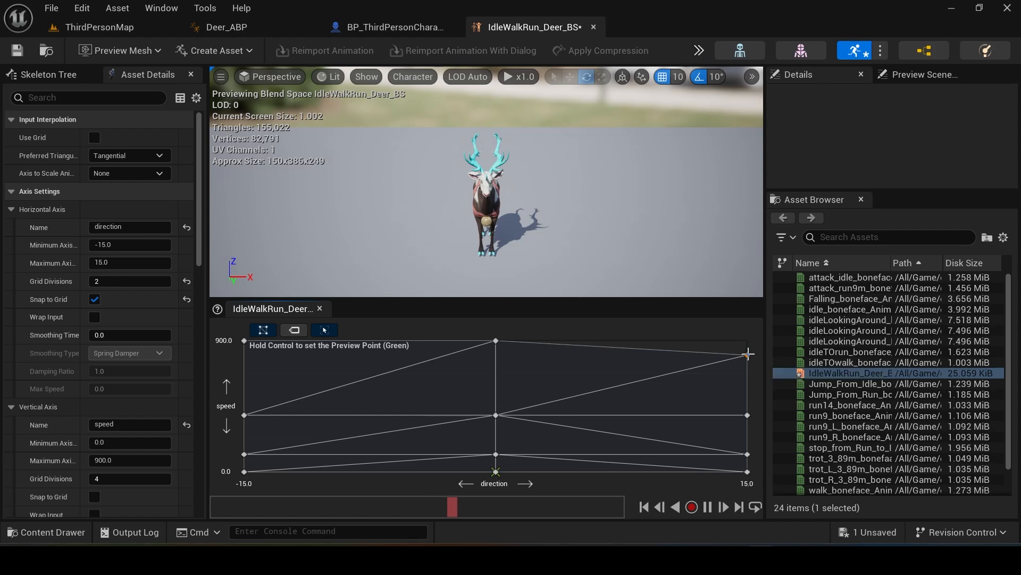
click(94, 299)
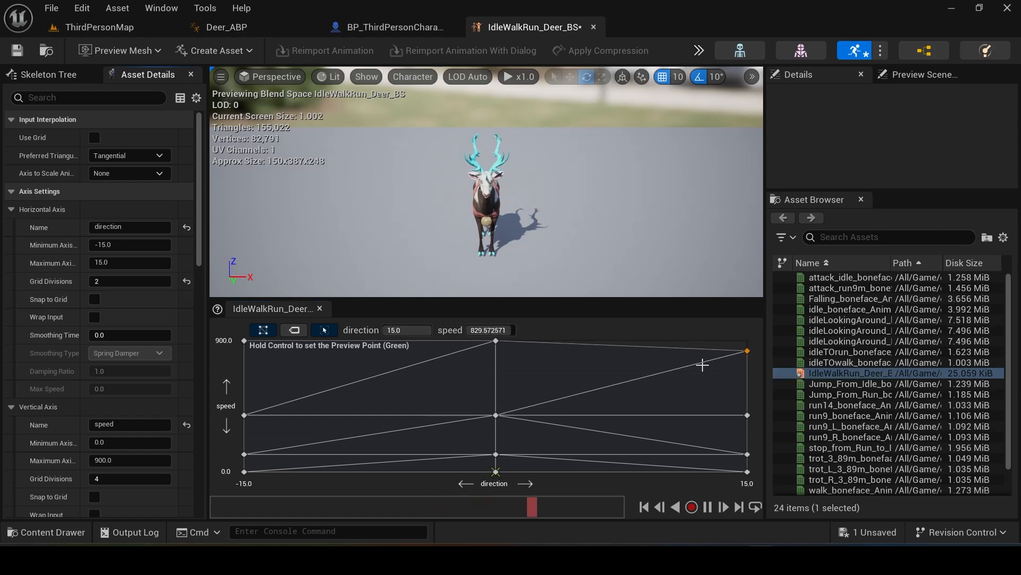
key(ctrl+z)
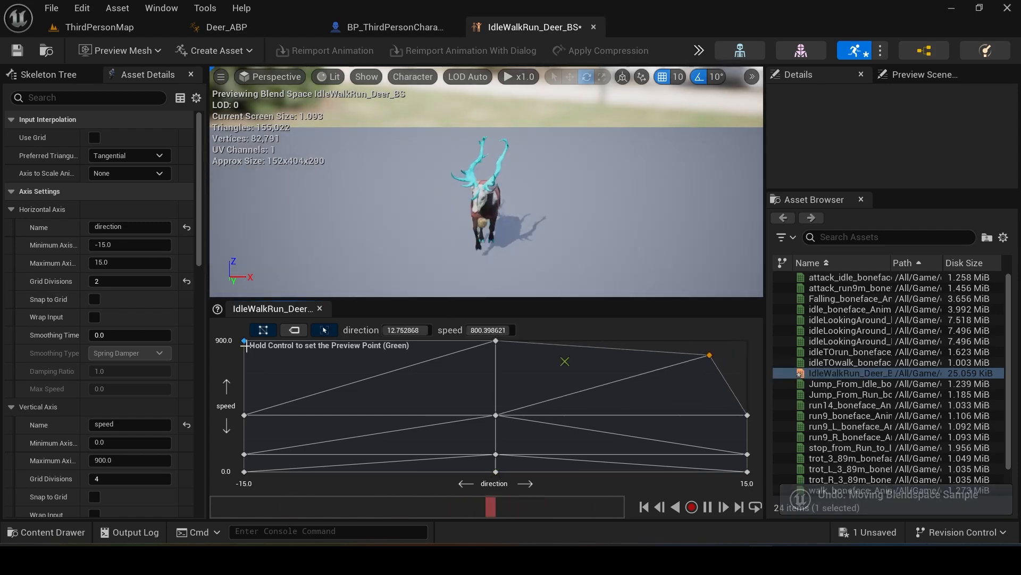
mouse_move(244, 340)
mouse_down()
mouse_move(330, 354)
mouse_move(746, 344)
mouse_move(286, 352)
mouse_move(236, 332)
mouse_up()
drag(746, 344, 781, 324)
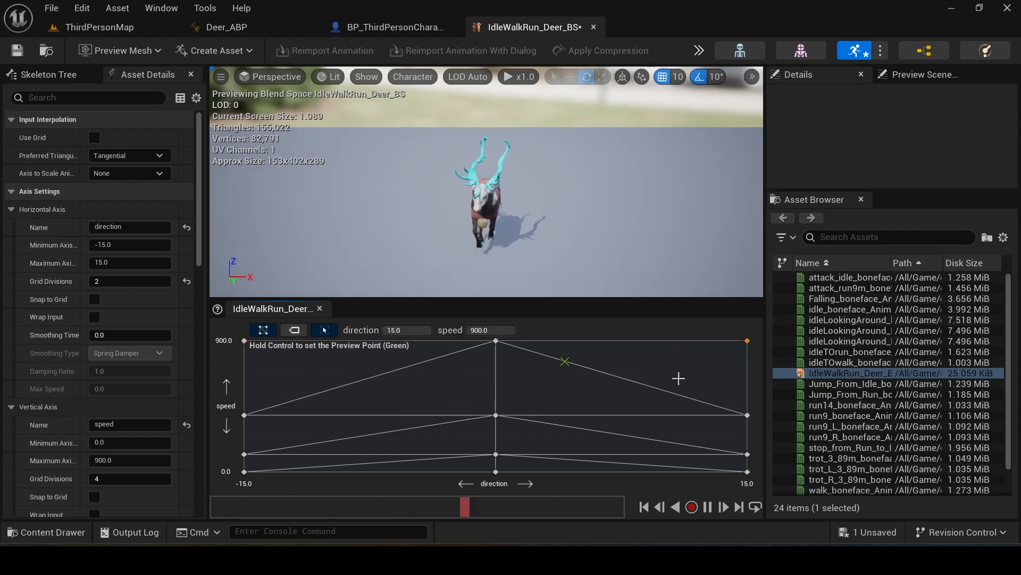
- Swap the -15 and 15 direction samples in the row below the 900 speed row, with both at speed 389
drag(748, 415, 675, 416)
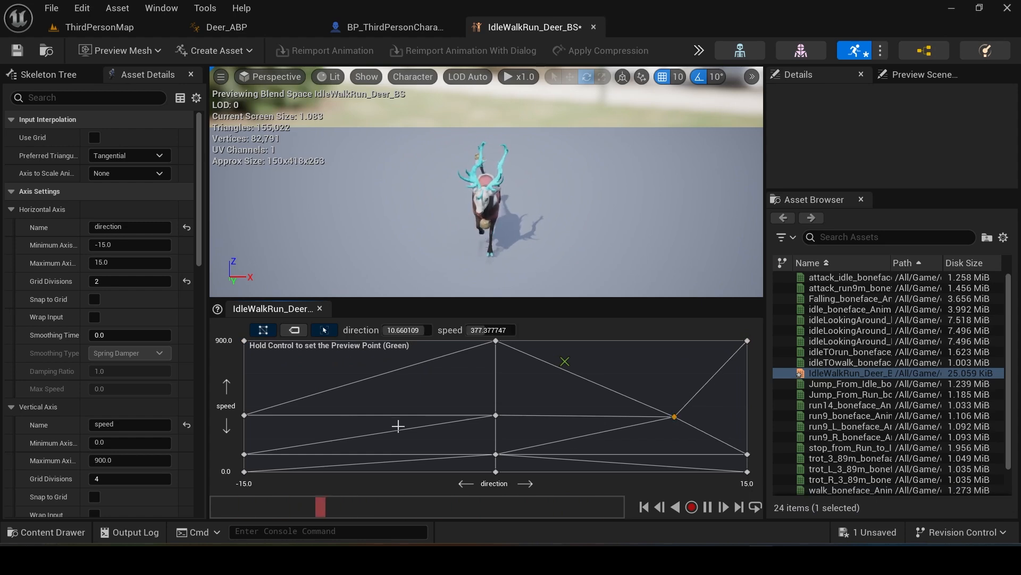
drag(254, 414, 792, 419)
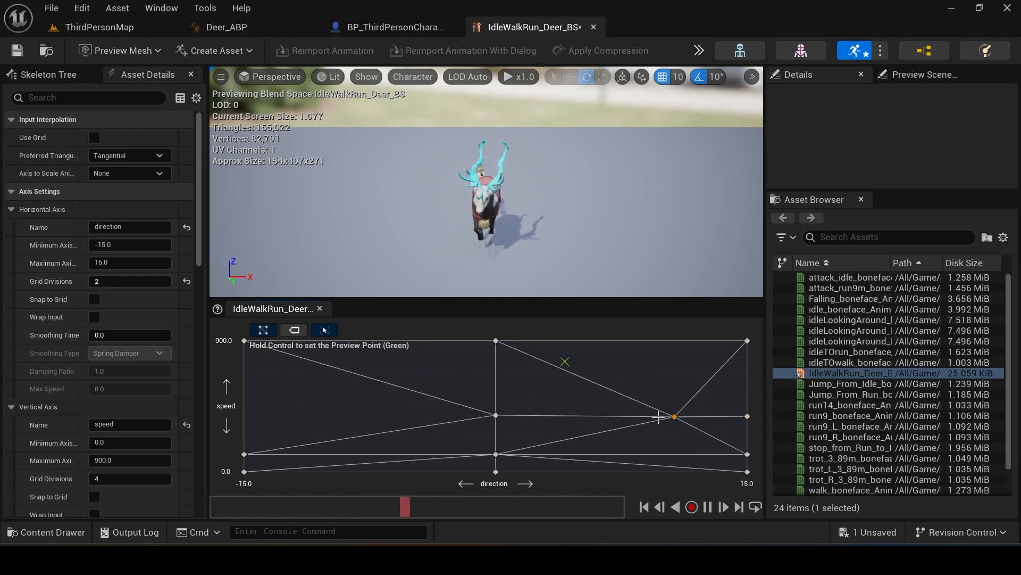
drag(674, 416, 218, 410)
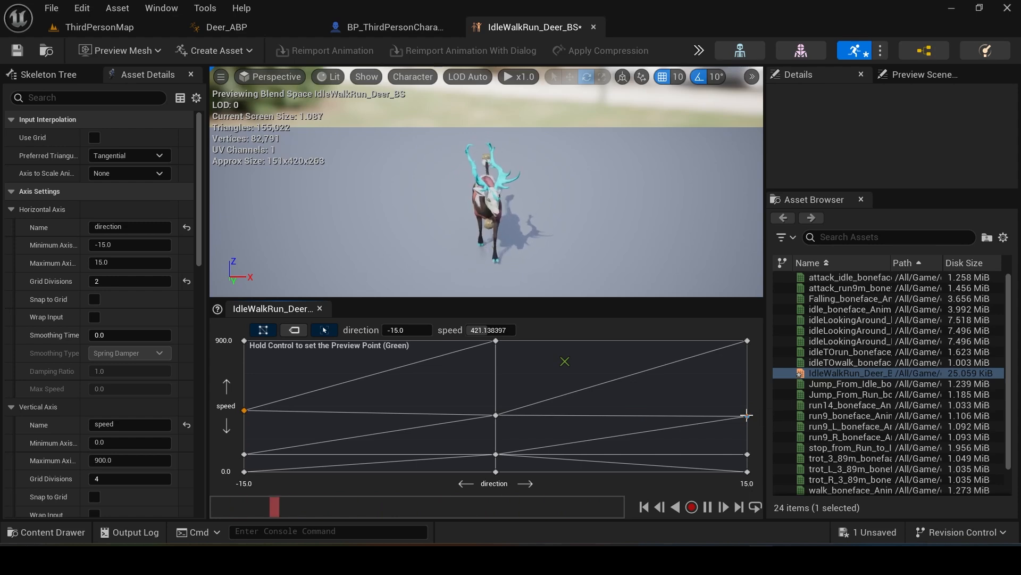
click(500, 331)
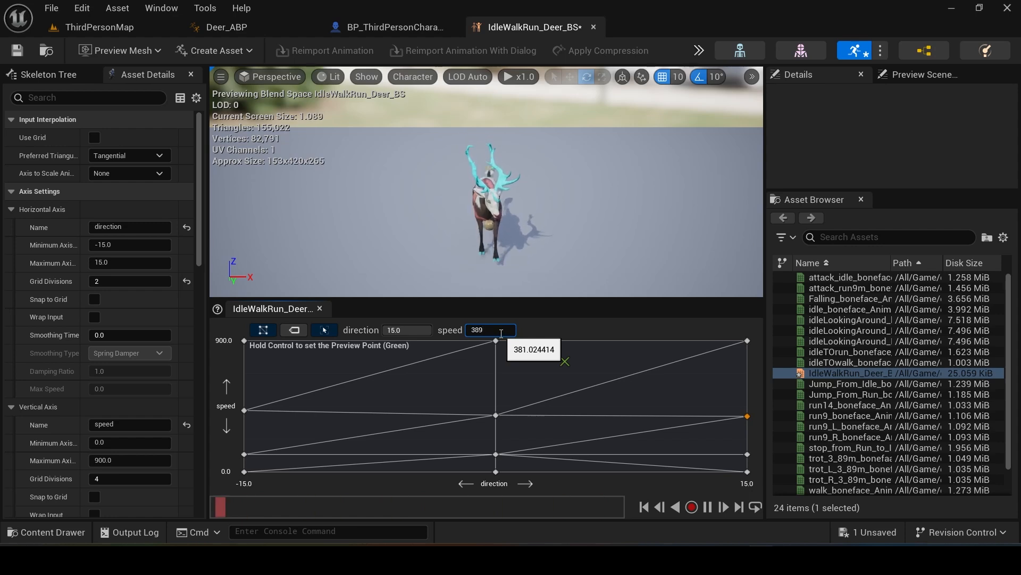
key(Return)
click(246, 412)
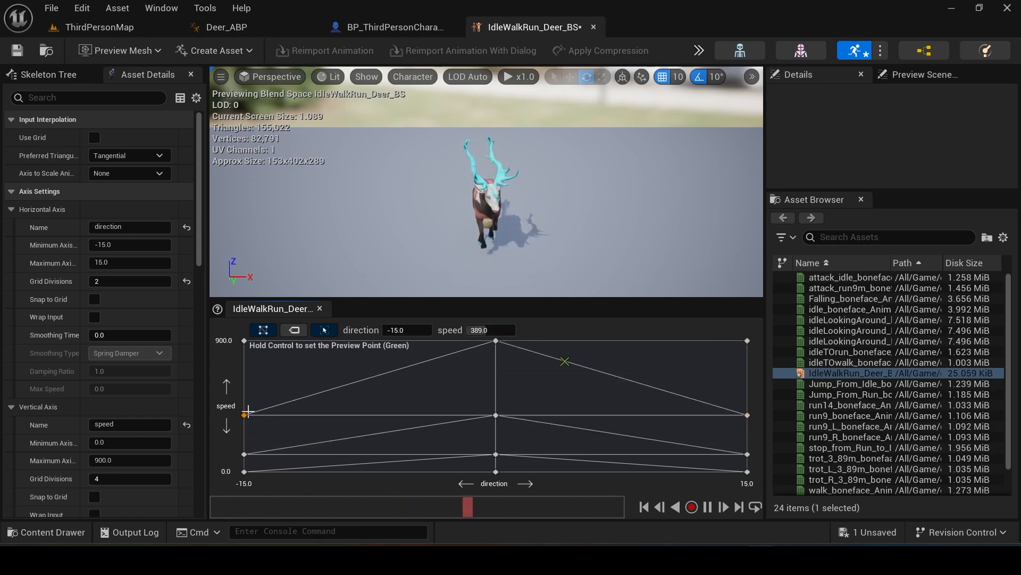
click(488, 330)
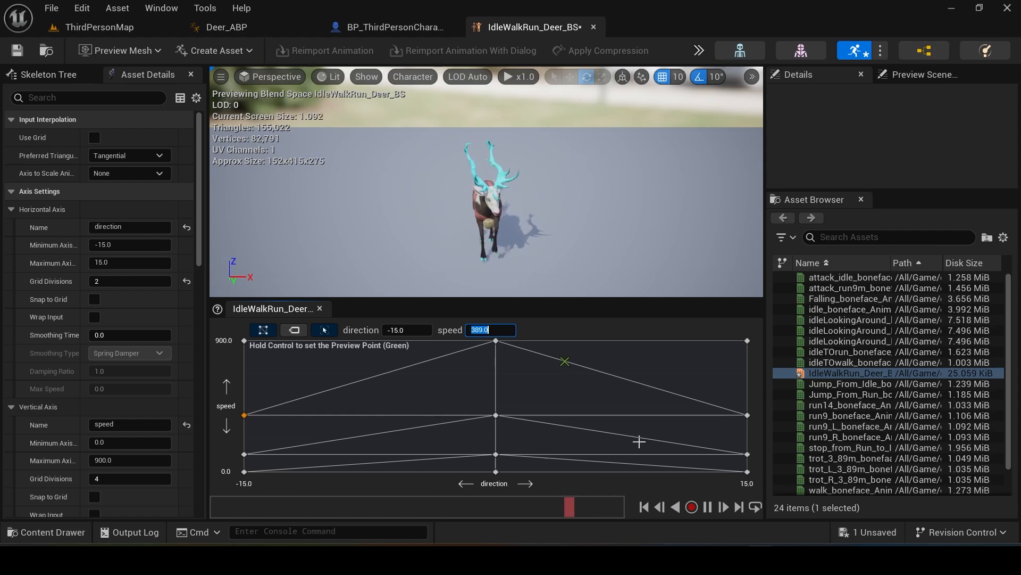
- Swap the -15 and 15 direction samples in the walk row and set both samples' speed to 120
drag(748, 453, 647, 451)
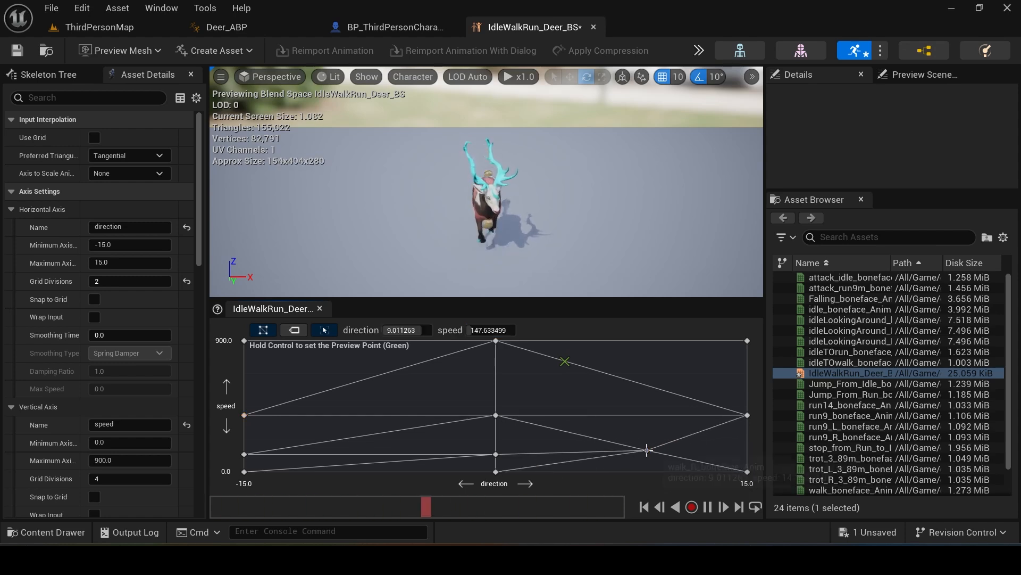
drag(243, 455, 740, 456)
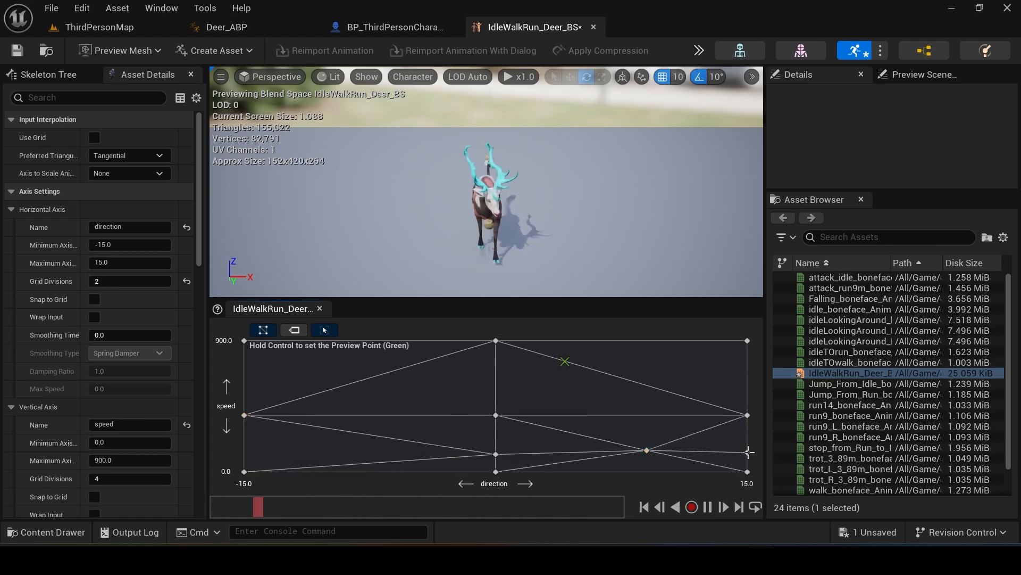
click(749, 452)
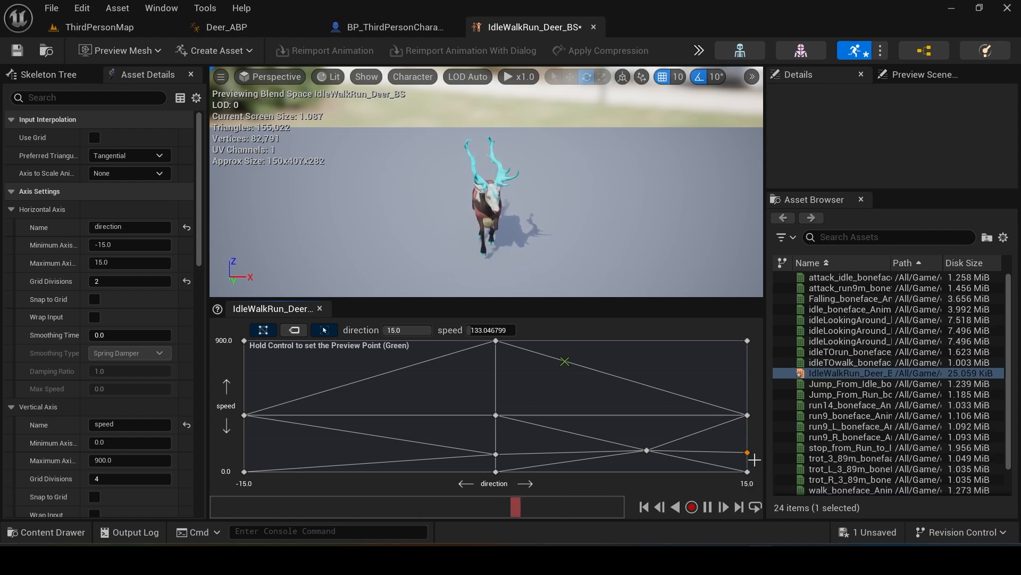
click(505, 331)
text(1)
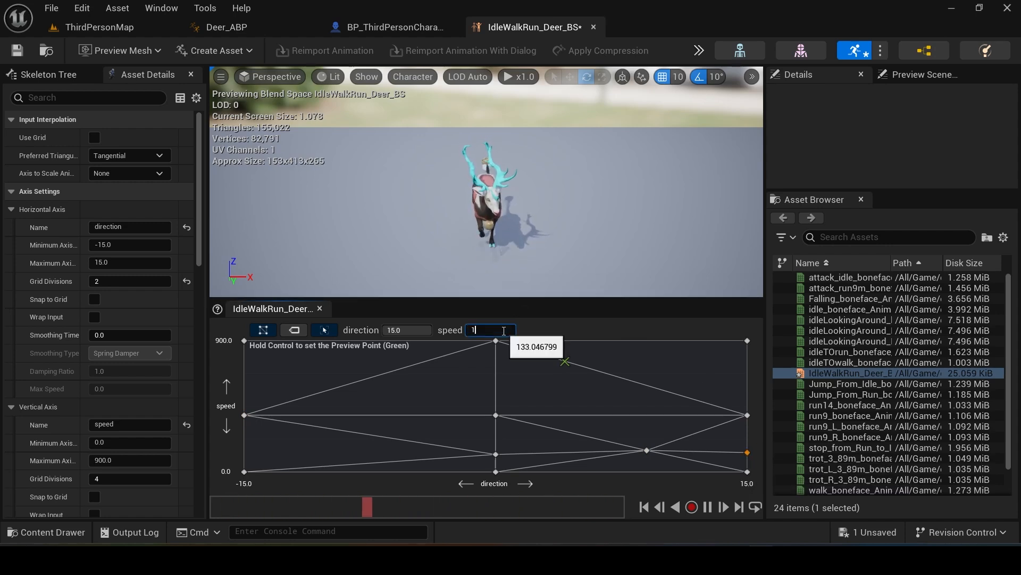
text(20)
key(Return)
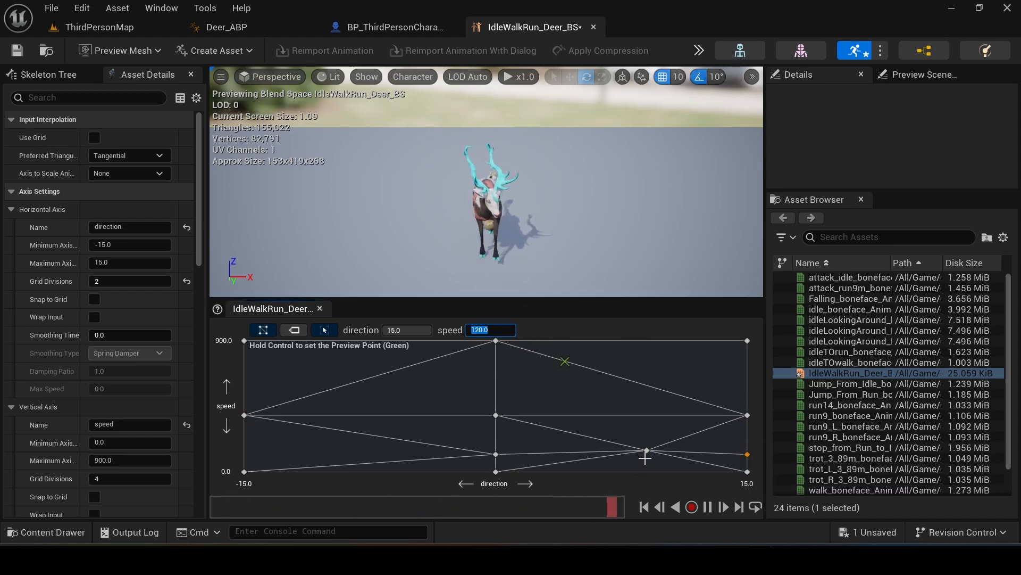
drag(645, 456, 242, 447)
click(485, 330)
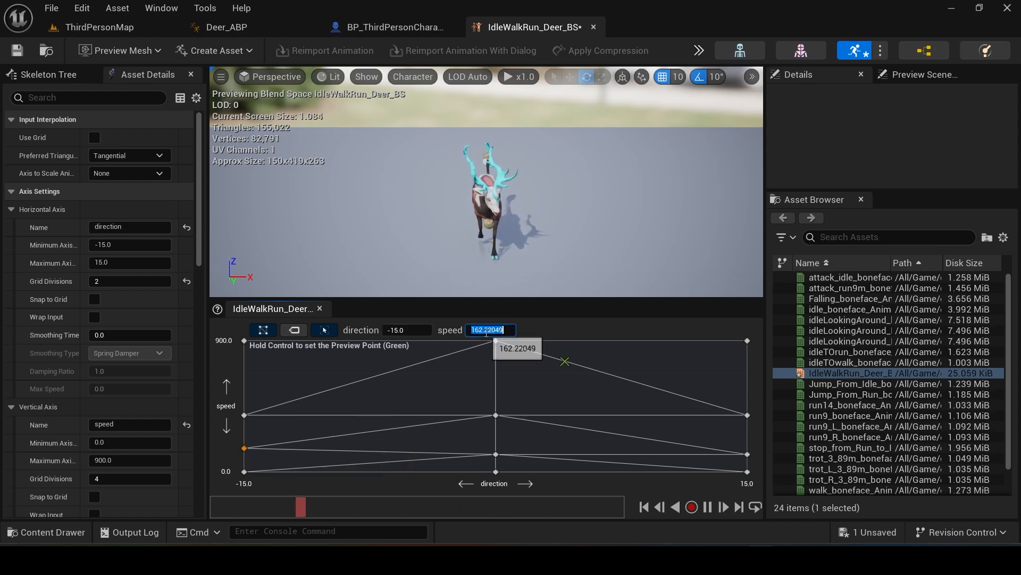
text(120)
key(Return)
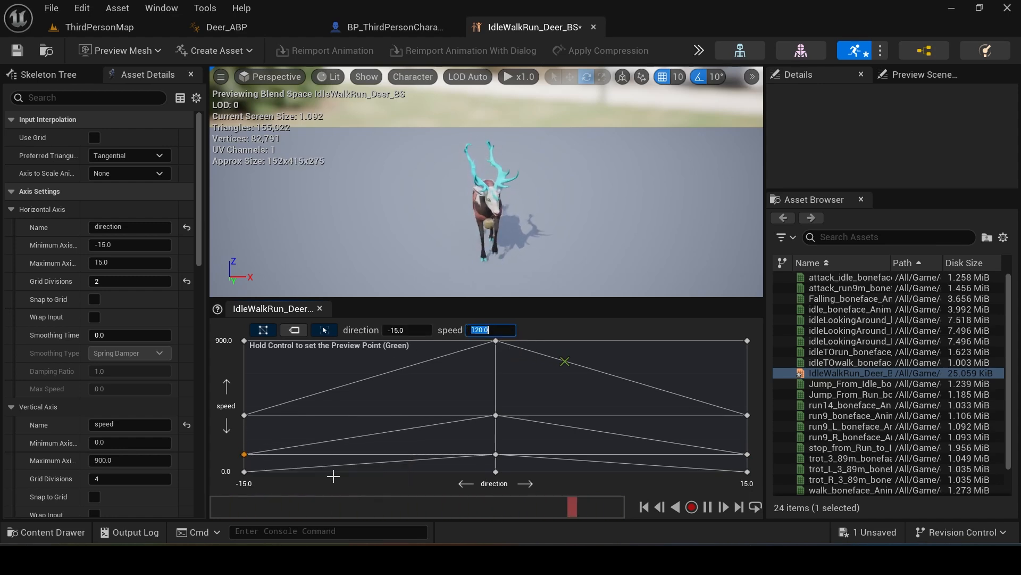
- Swap the -15 and 15 direction samples at speed 0 and save the blend space
drag(747, 471, 586, 471)
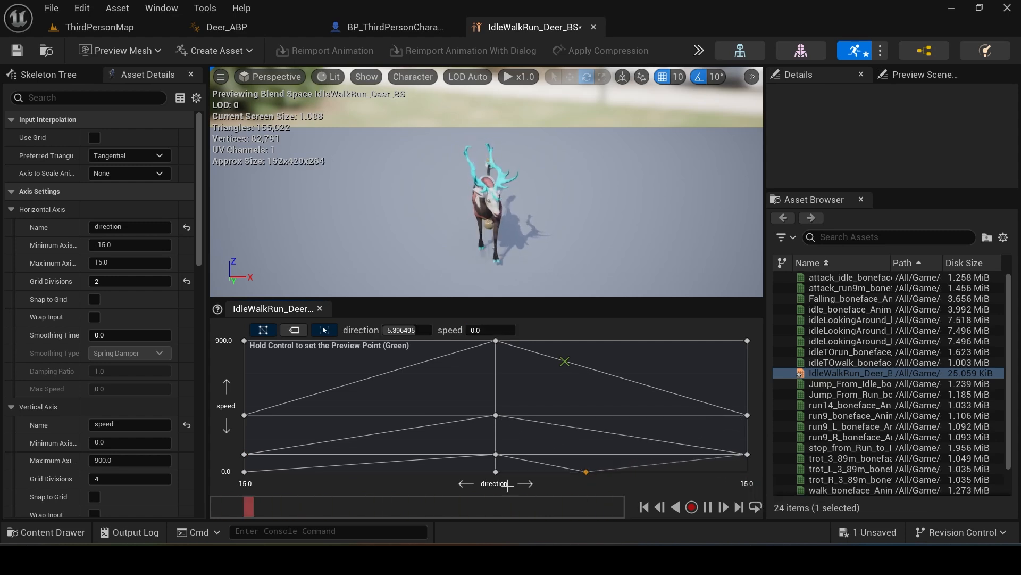
drag(241, 471, 756, 490)
drag(586, 471, 208, 517)
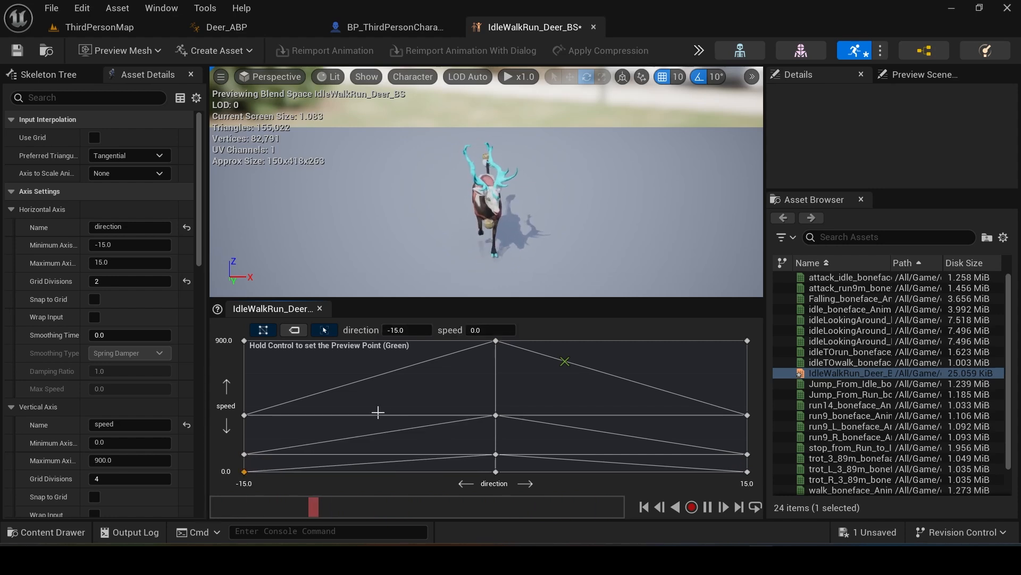
click(17, 50)
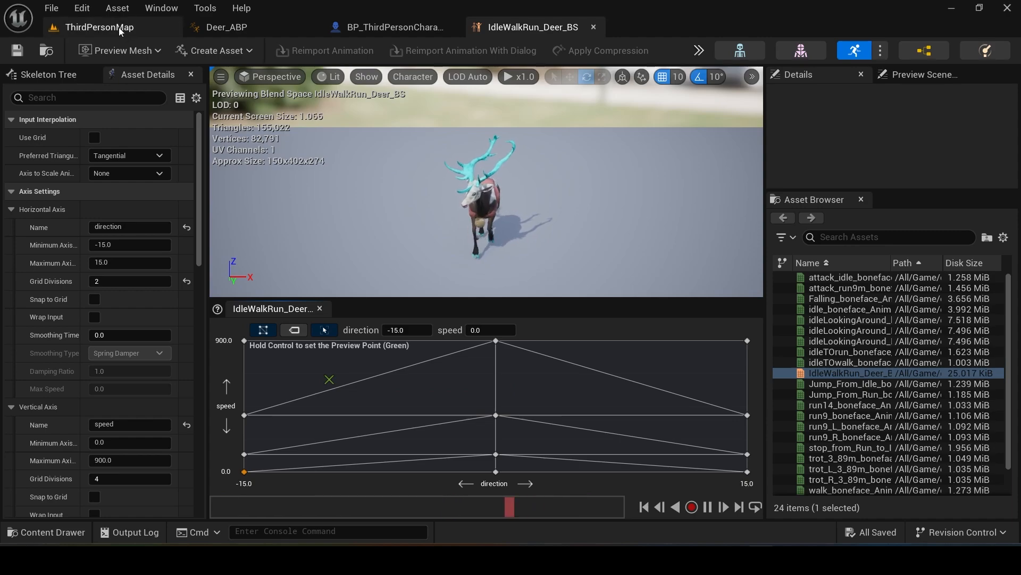
- Play-test ThirdPersonMap by moving the deer forward, sideways and backward to check its turning animations, and end the play session
click(99, 27)
click(371, 50)
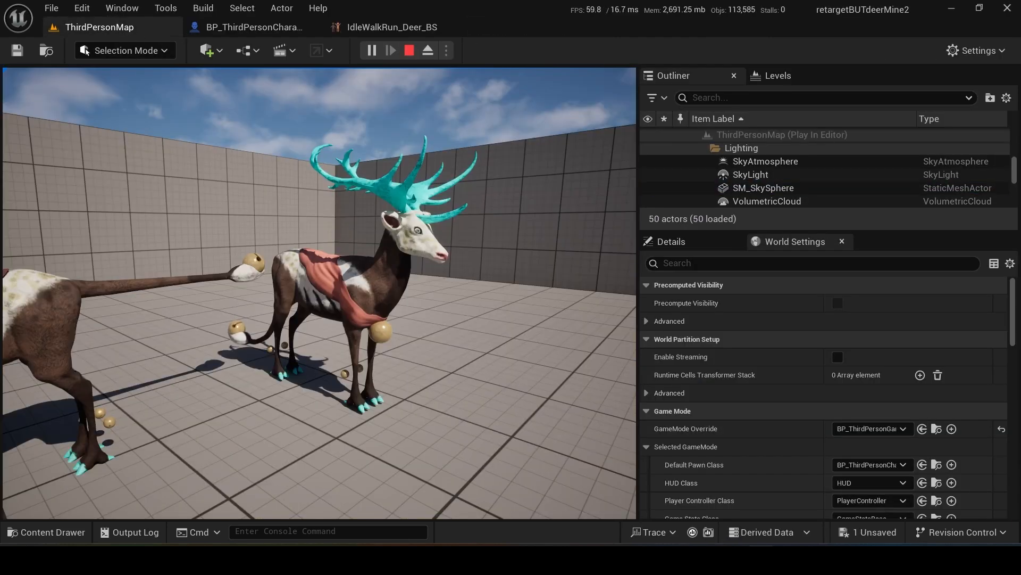
key(w)
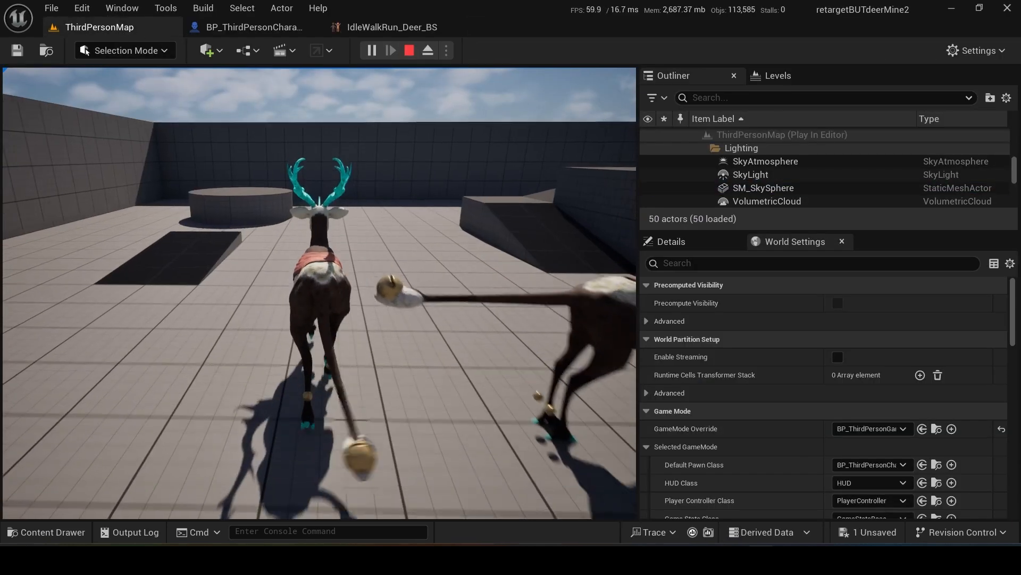
key(d)
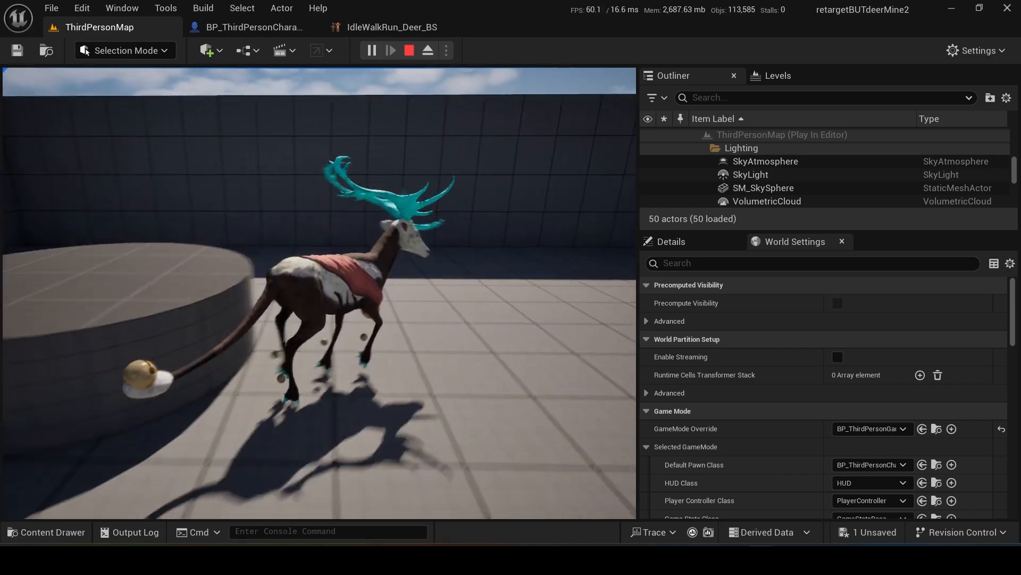
key(s)
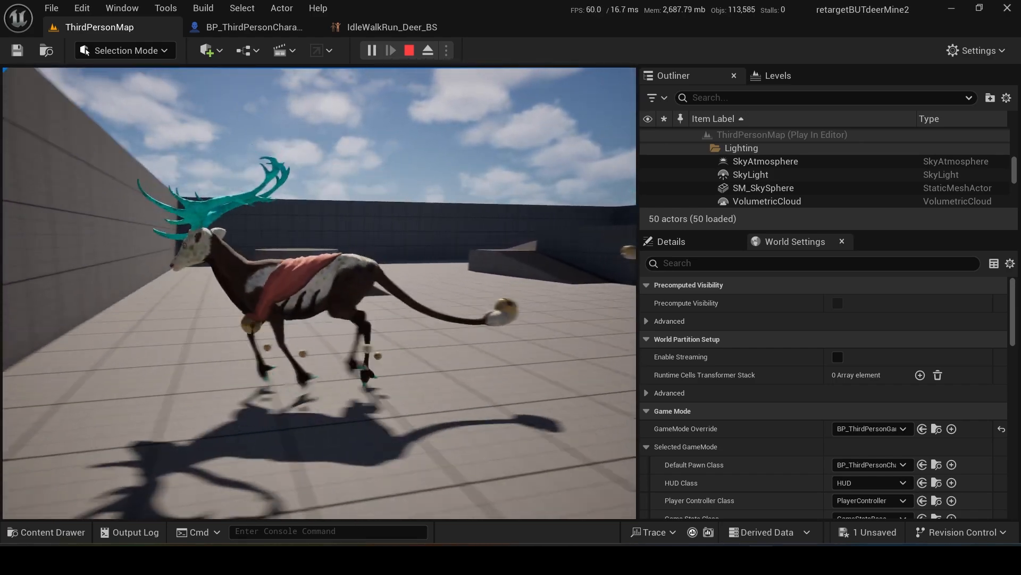
key(w)
key(d)
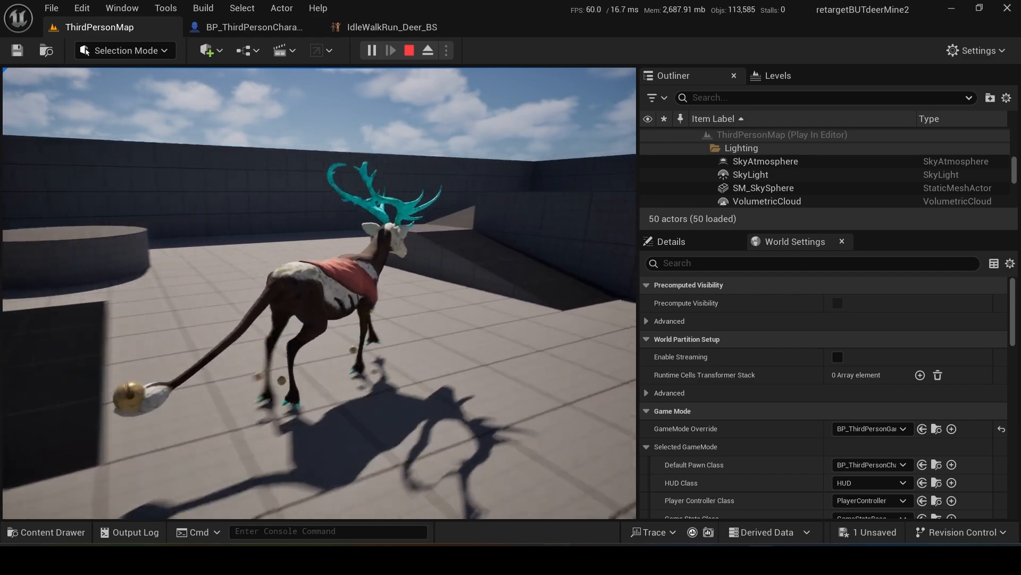
key(w)
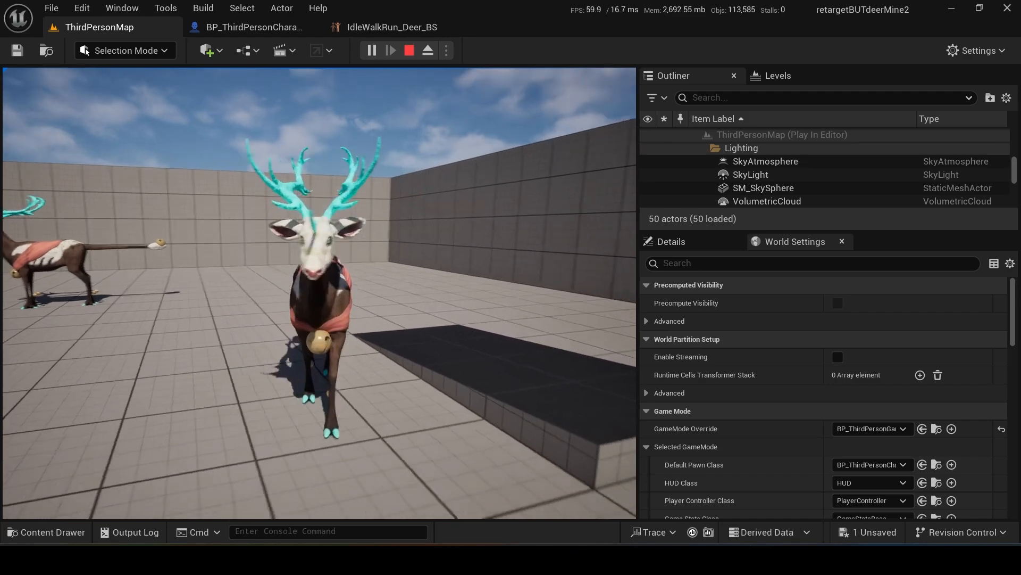
key(s)
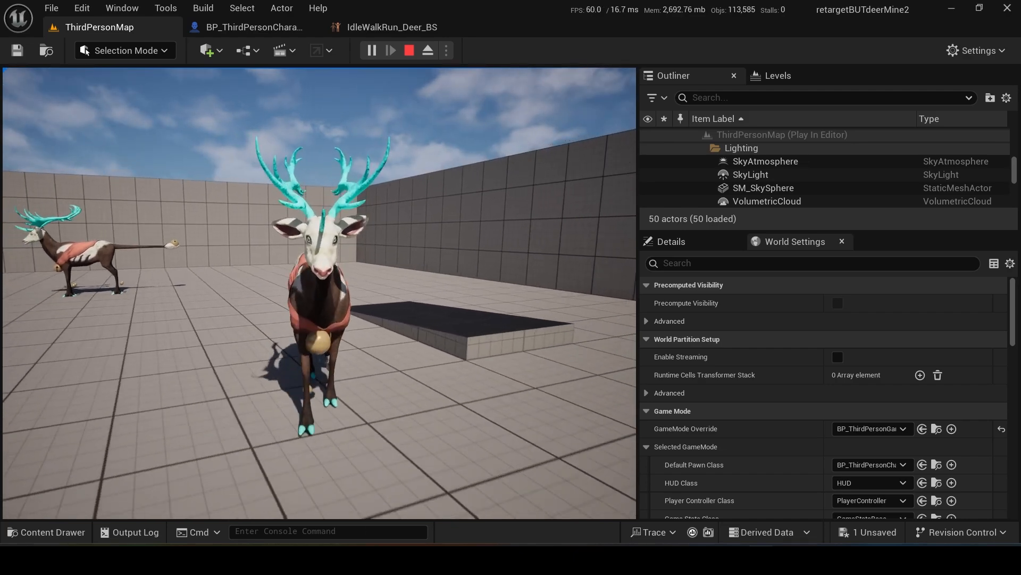
key(s)
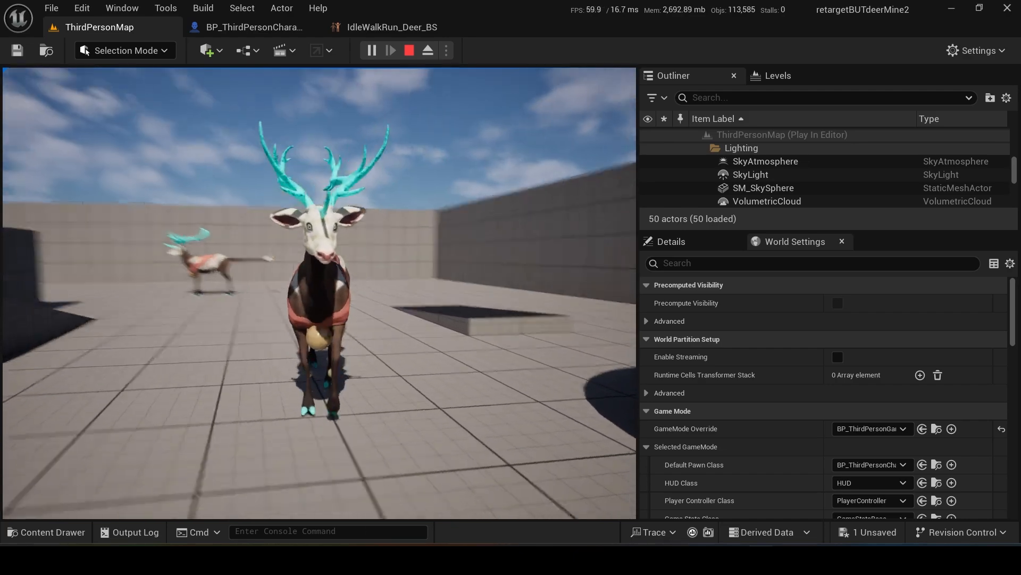
key(s)
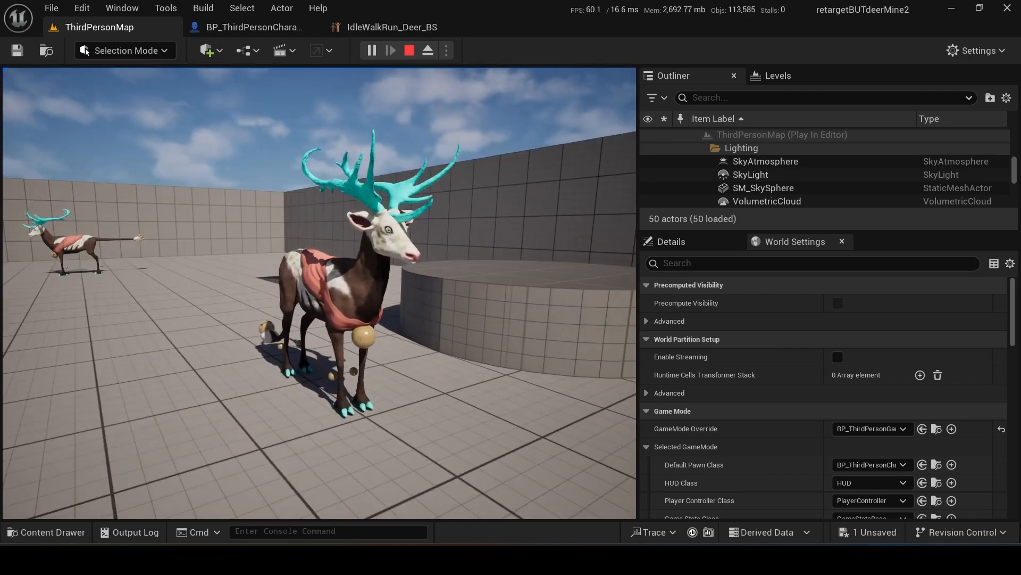
key(Escape)
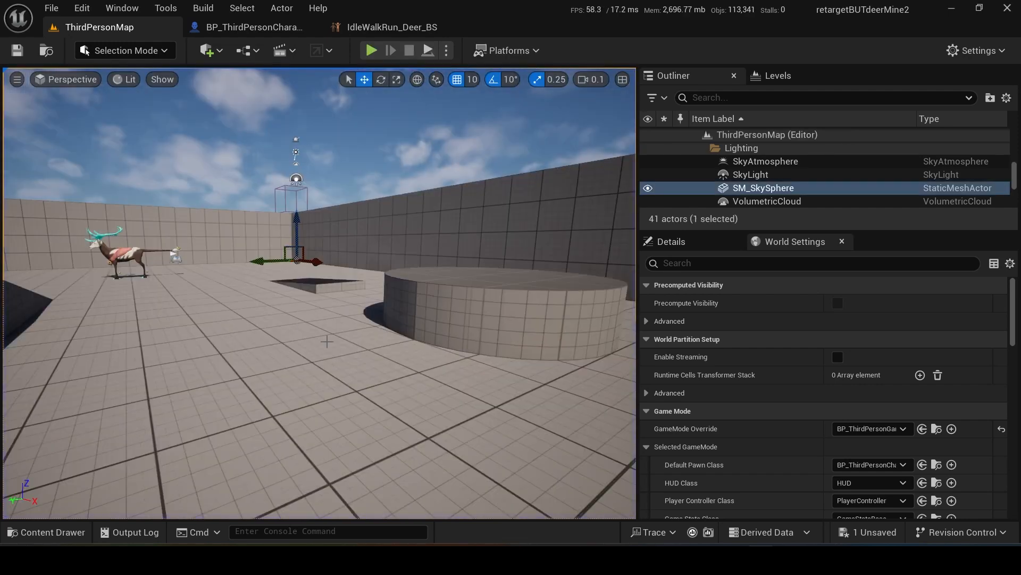
- Set the default Max Walk Speed of BP_ThirdPersonCharacter to 110 cm/s, then compile and save the blueprint
click(253, 26)
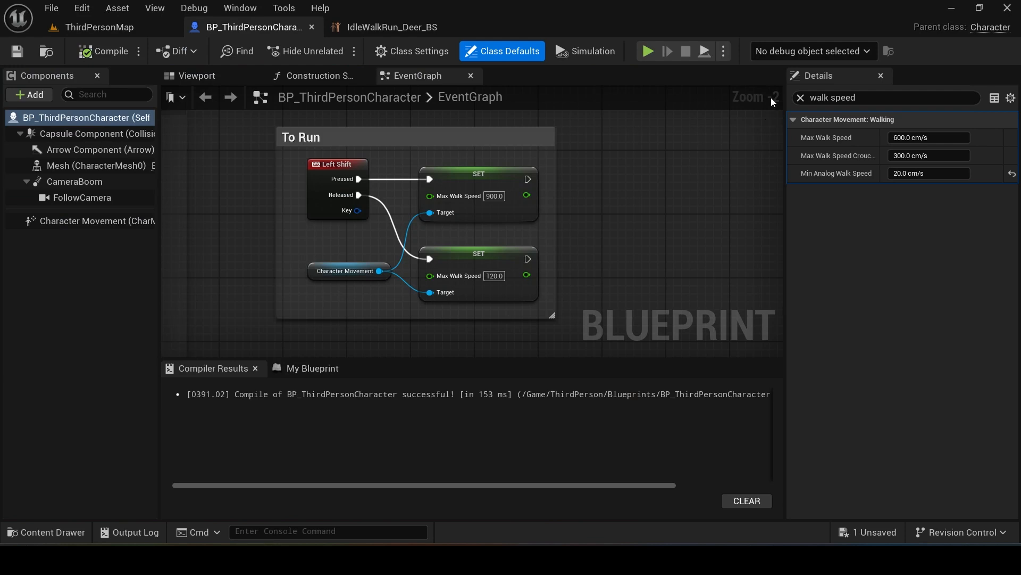
text(wa)
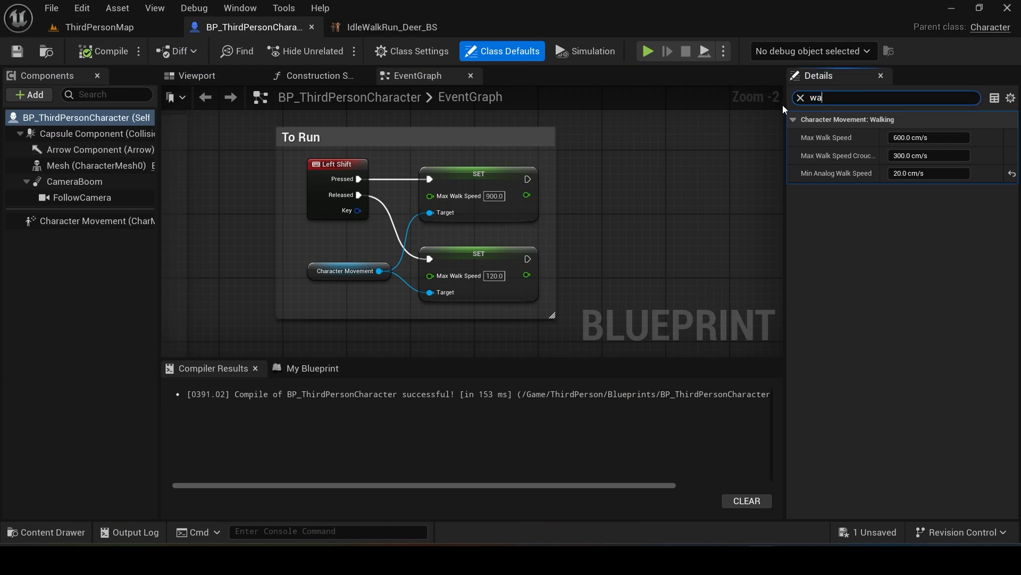
text(lk speed)
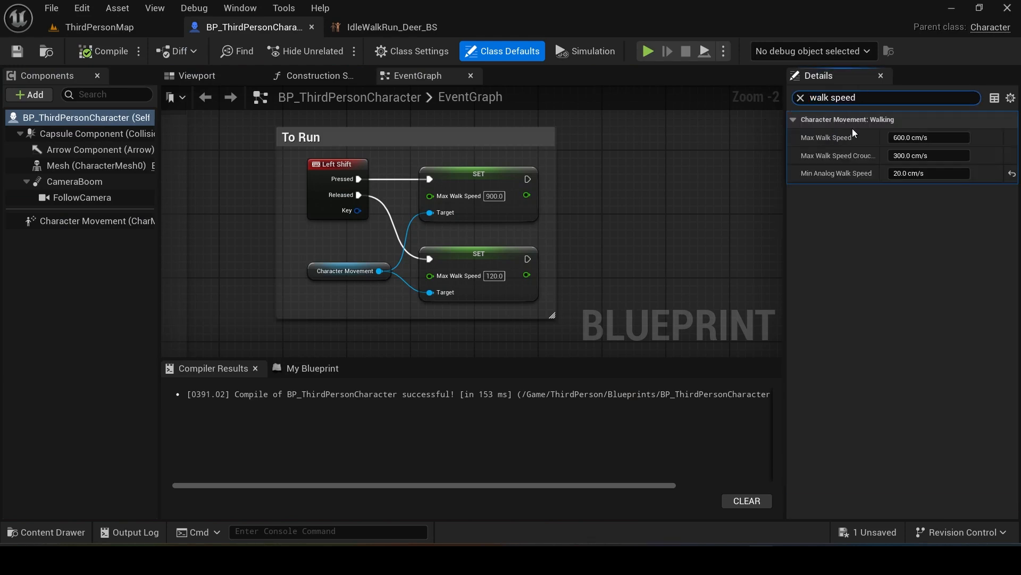
click(932, 137)
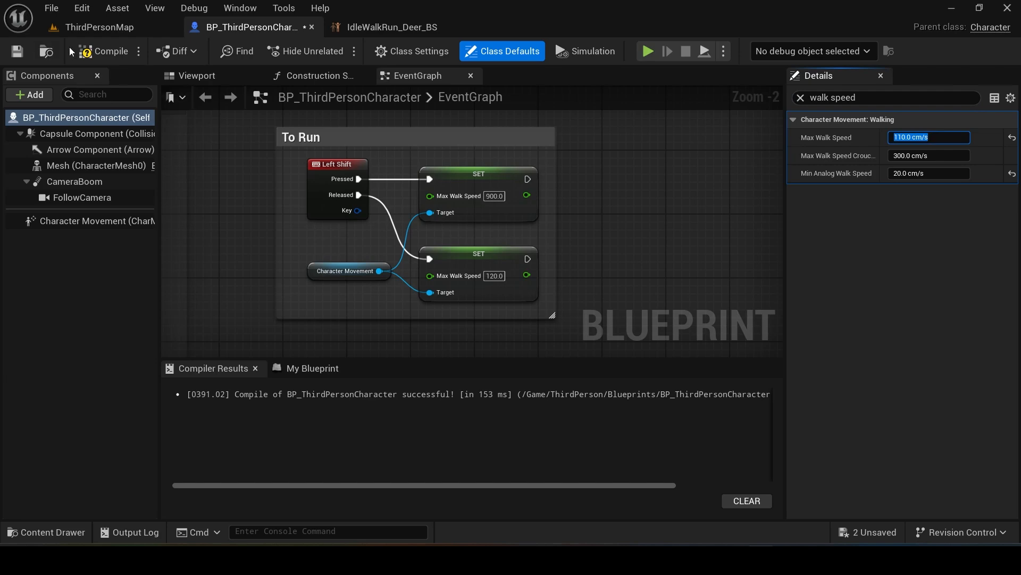
click(96, 51)
click(17, 51)
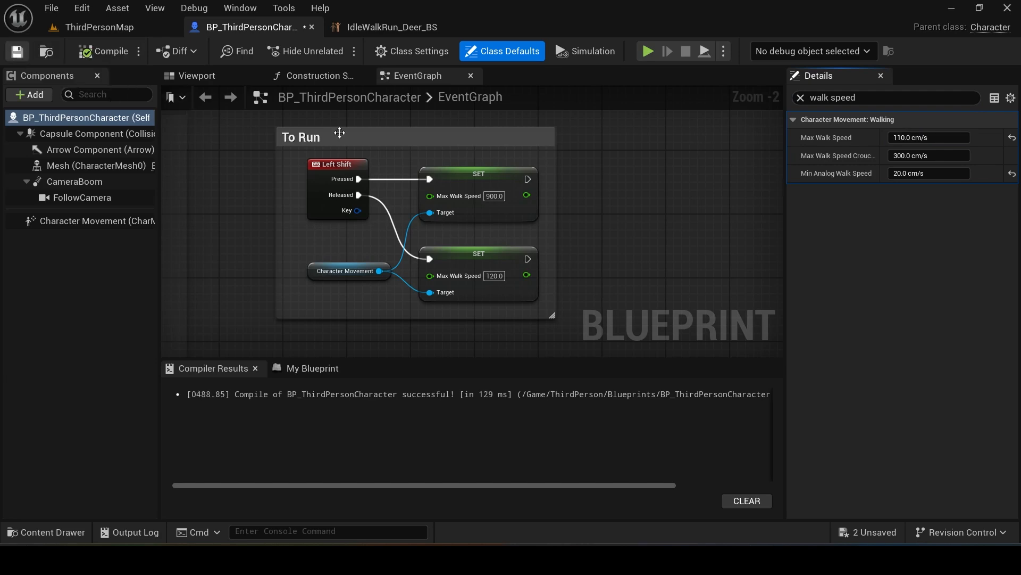
- Set the speed of all three walk-row samples in IdleWalkRun_Deer_BS to 110 and save the blend space
click(391, 25)
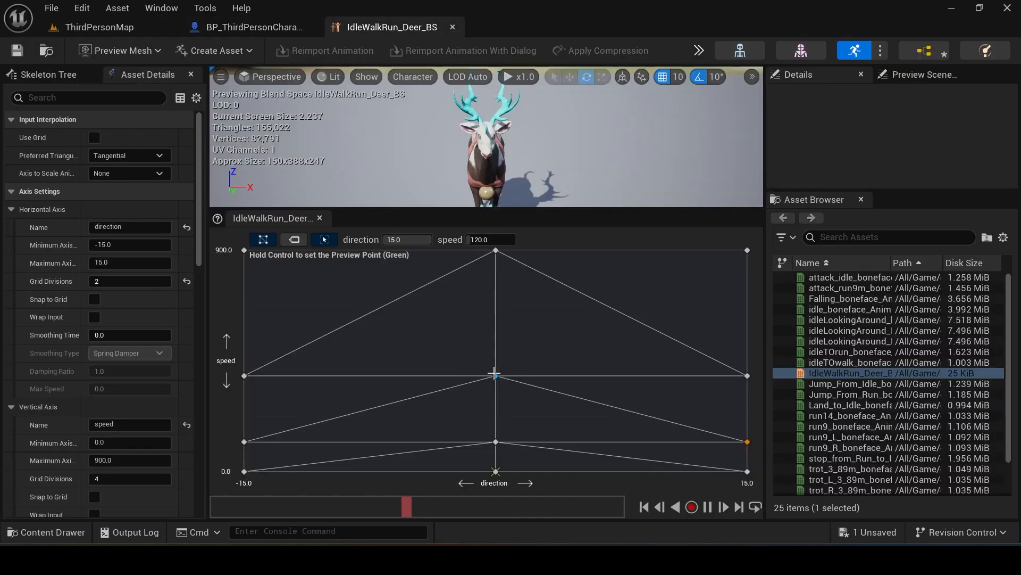
click(495, 442)
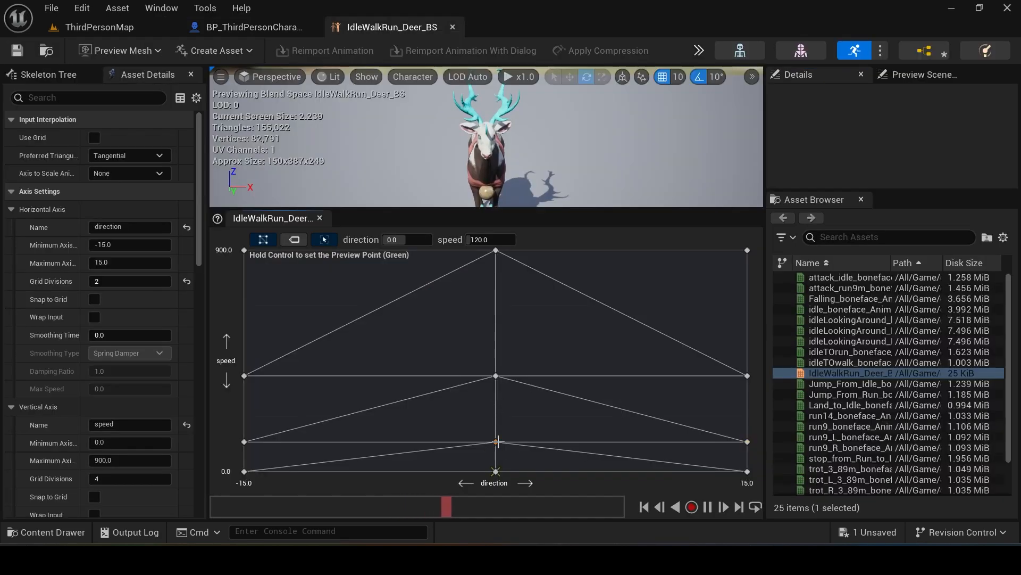
click(488, 239)
text(110)
key(Return)
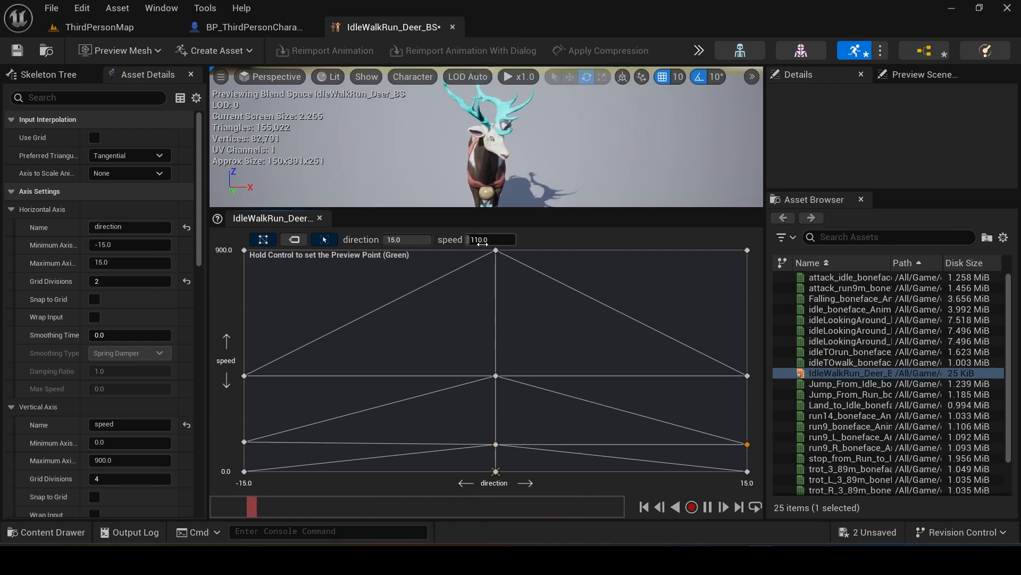
click(244, 441)
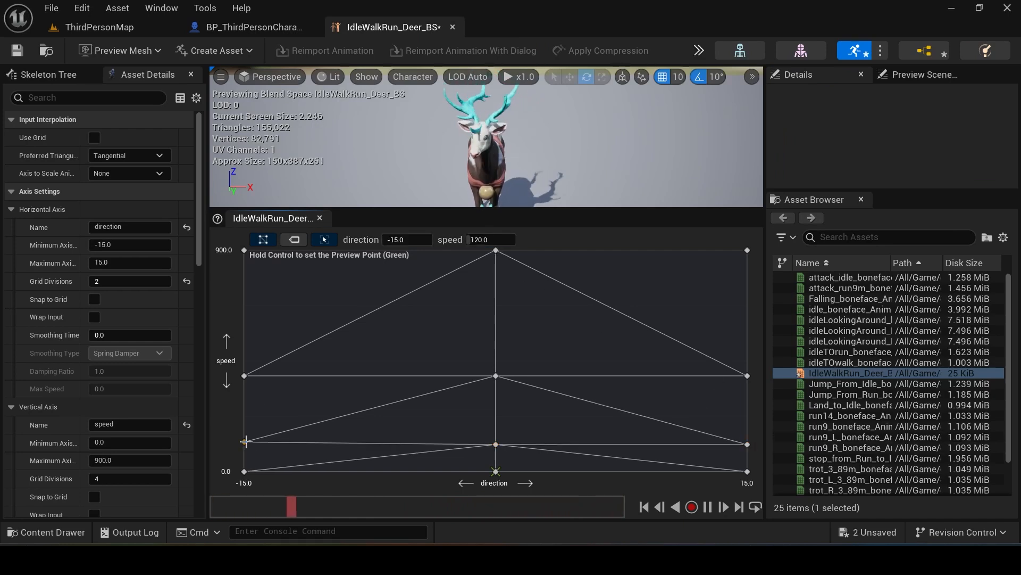
click(479, 237)
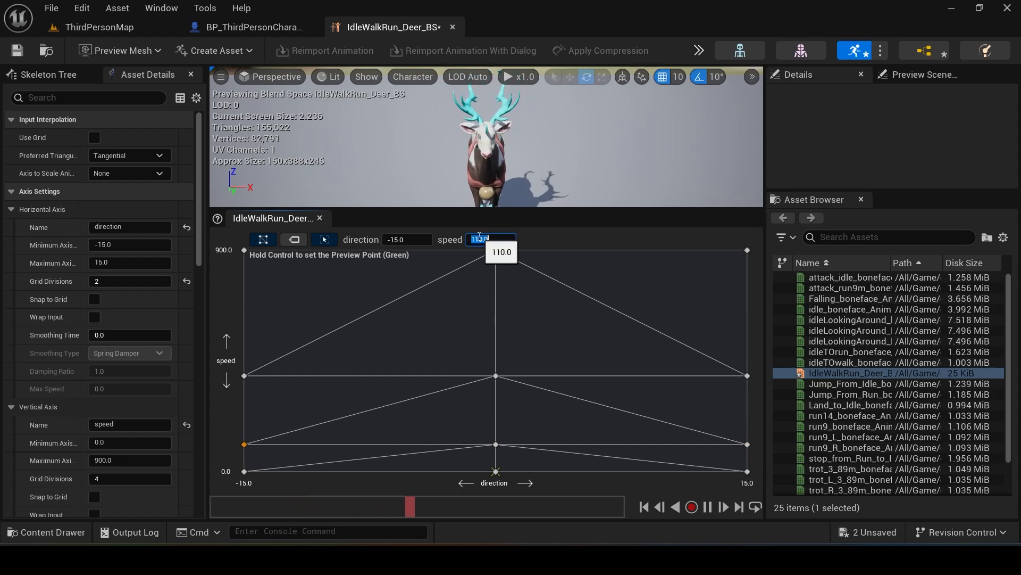
click(34, 50)
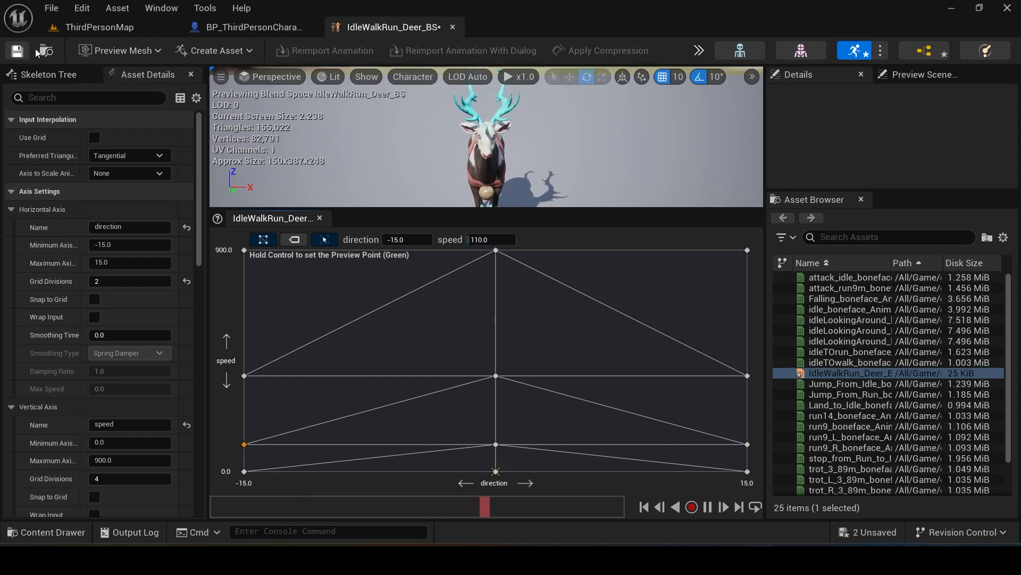
- Play-test ThirdPersonMap by walking the deer away from and toward the camera to check its walk animation at the new speed
click(240, 27)
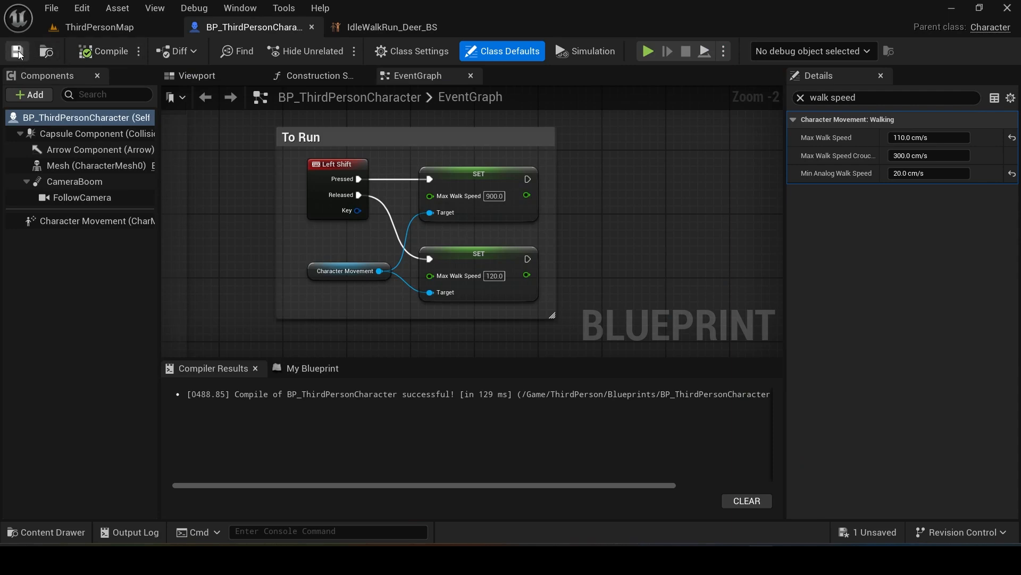
click(105, 29)
click(370, 50)
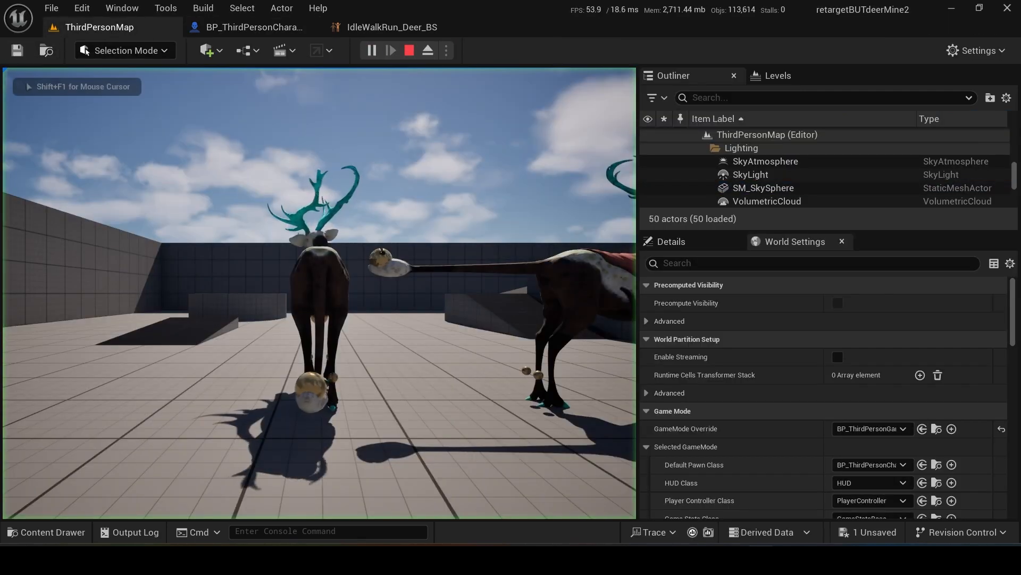
key(w)
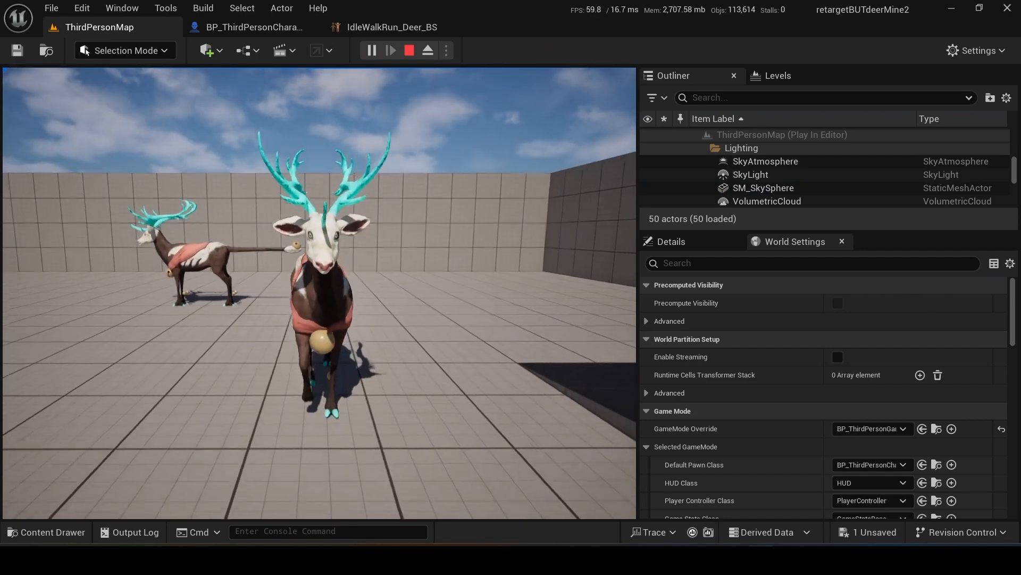
key(s)
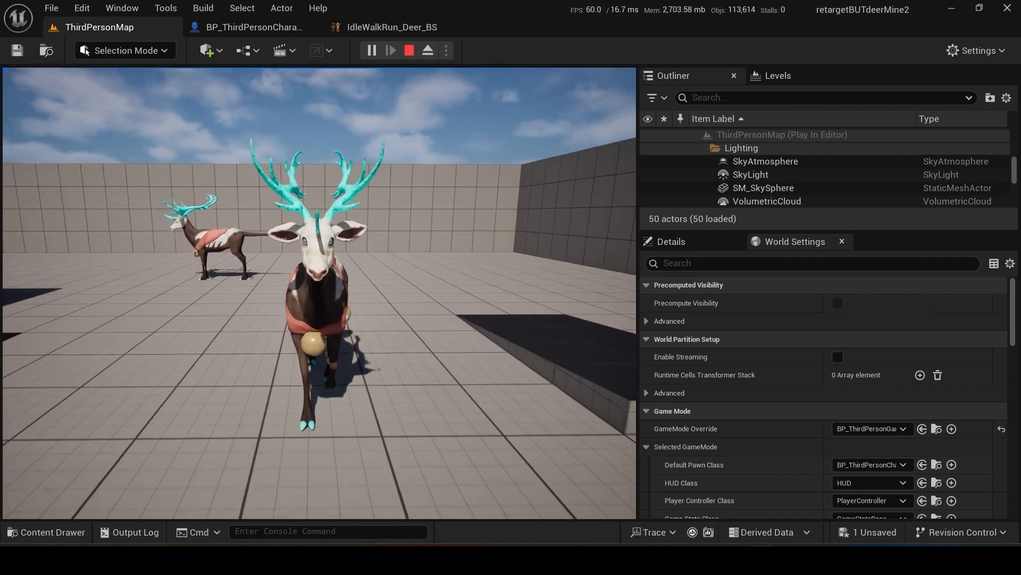
key(s)
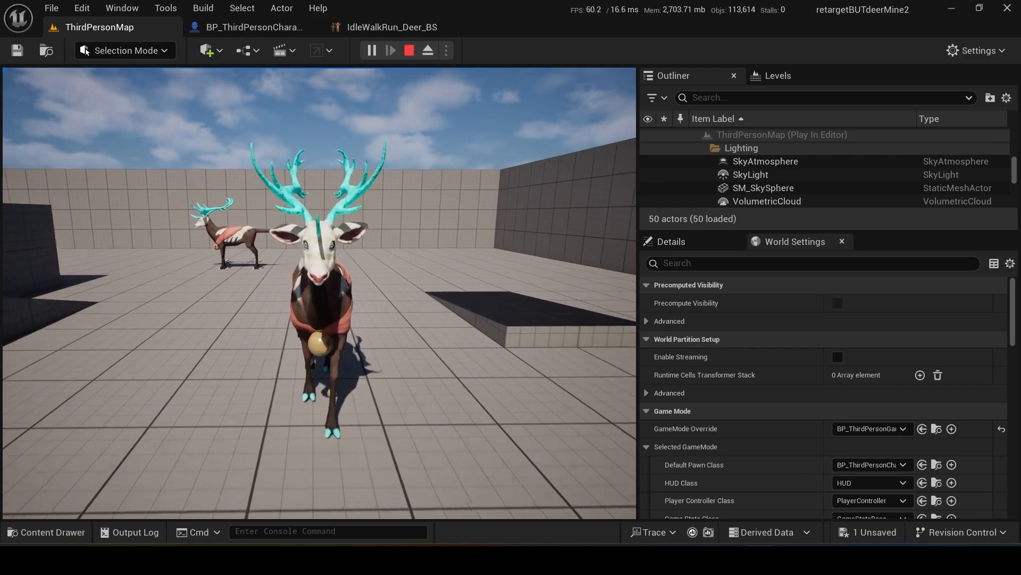
key(s)
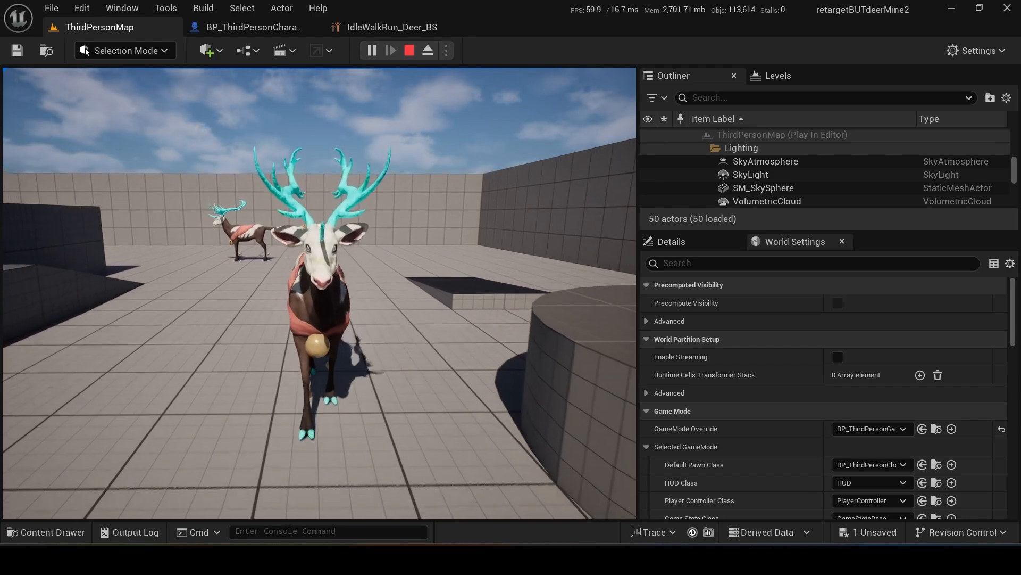
key(w)
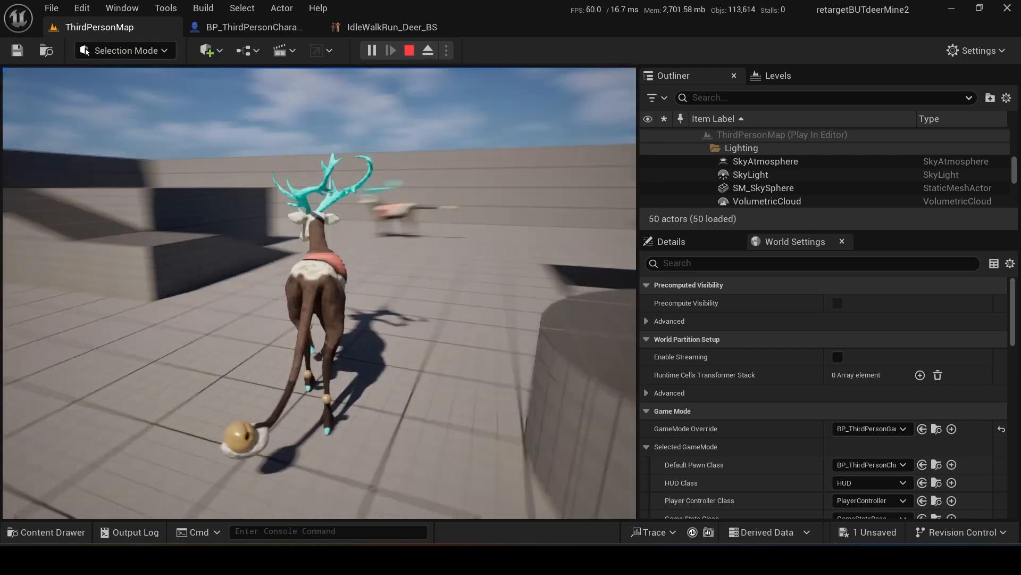
key(w)
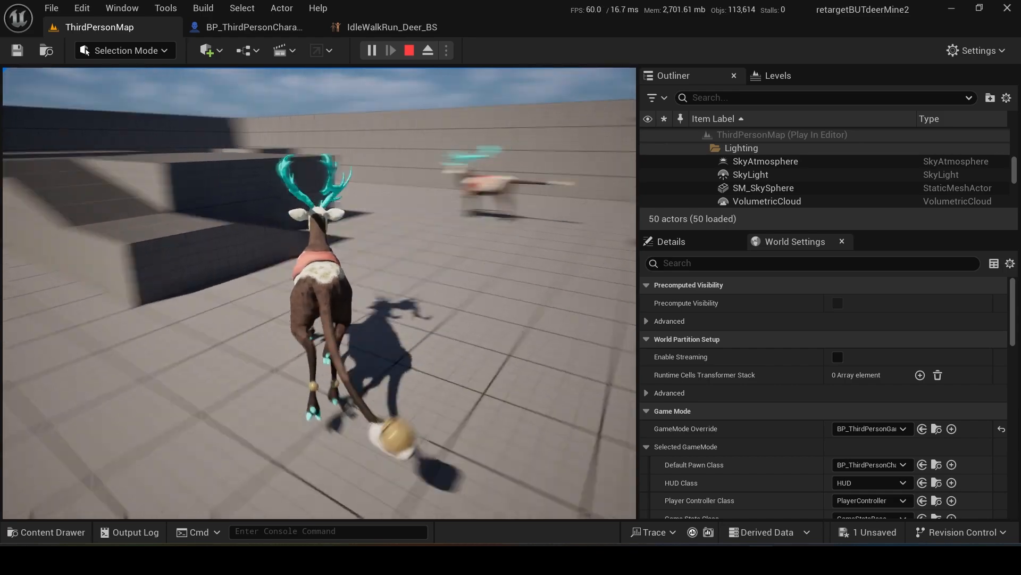